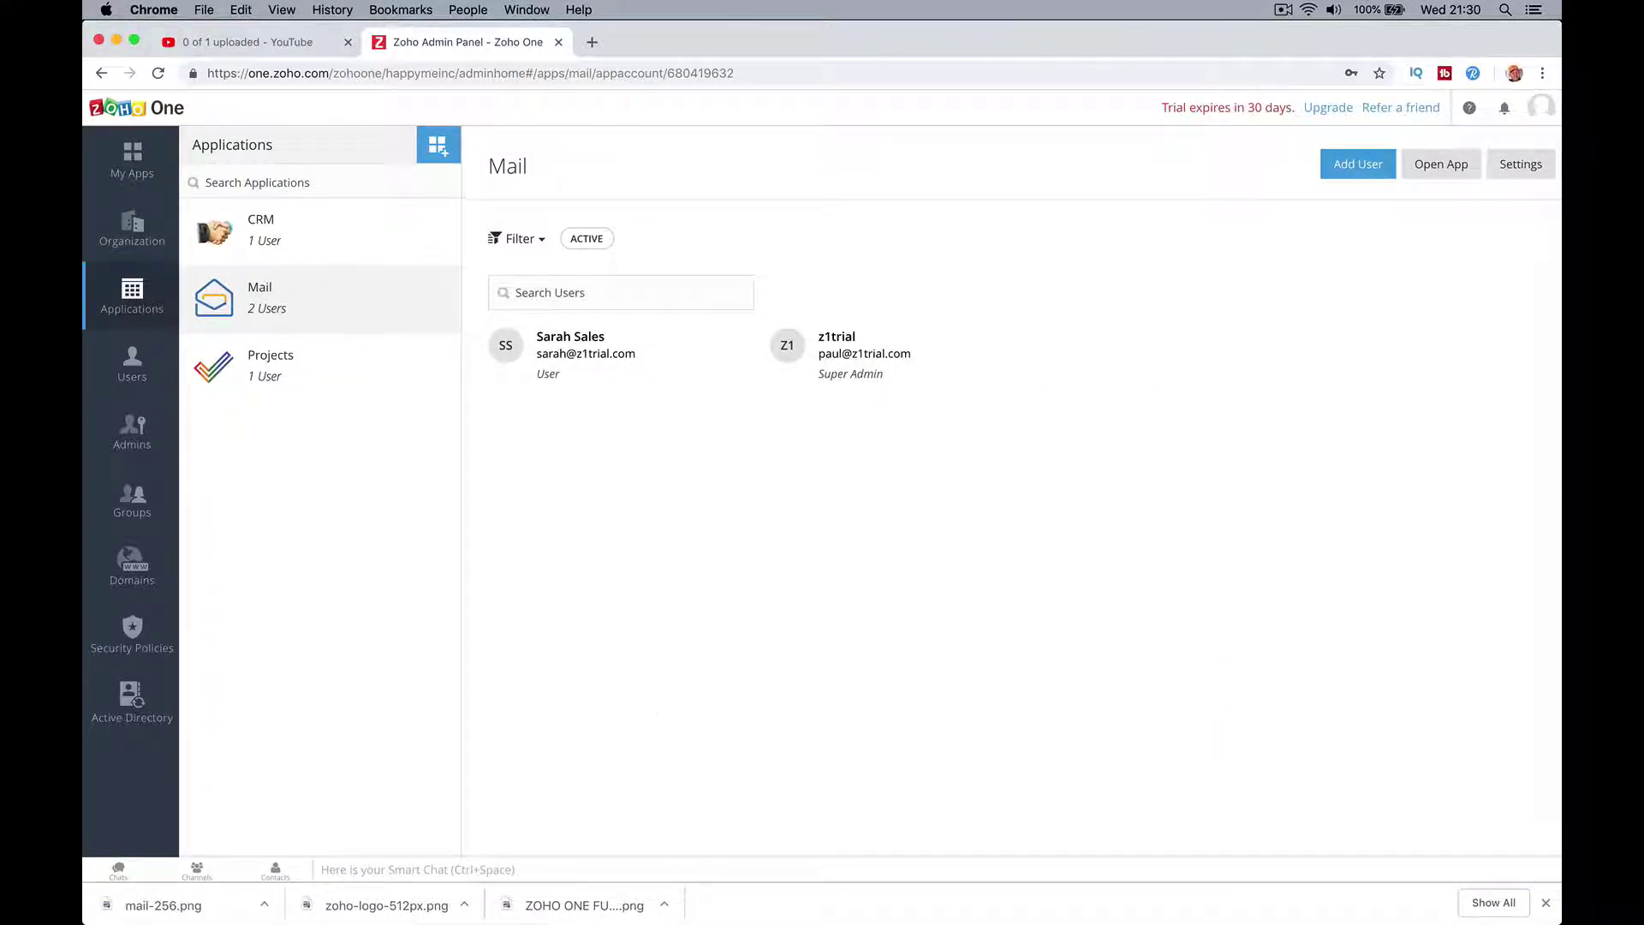
Step: Glance at Apple Mail from the Dock, then return to the Zoho One admin panel in Chrome
mouse_move(677, 909)
click(777, 895)
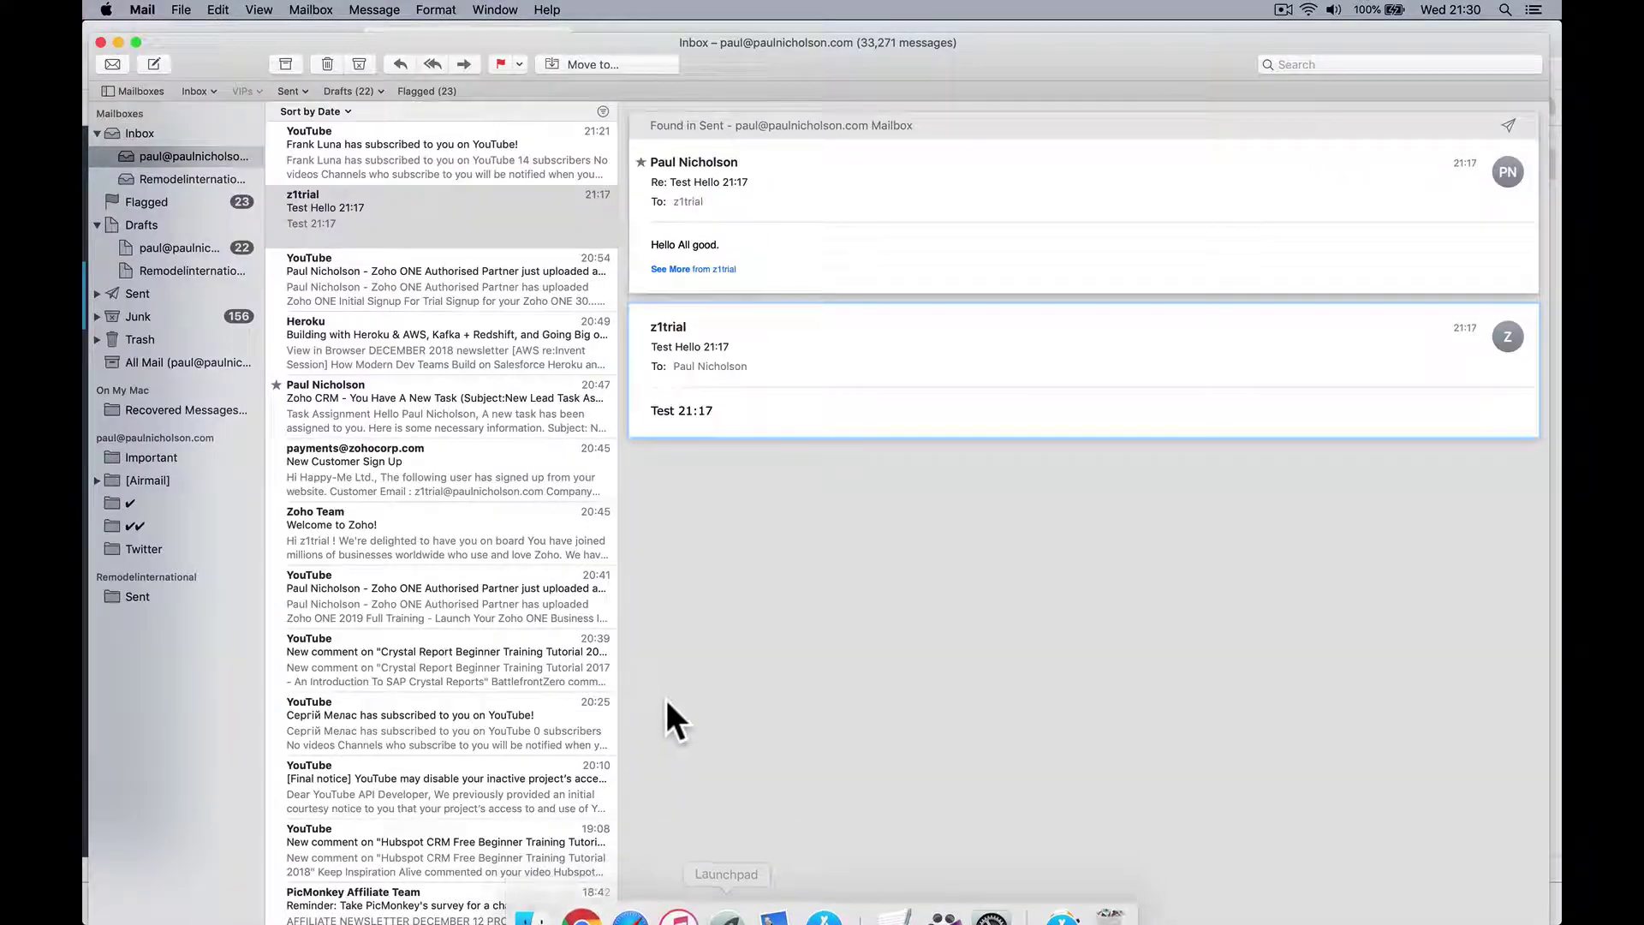
click(565, 904)
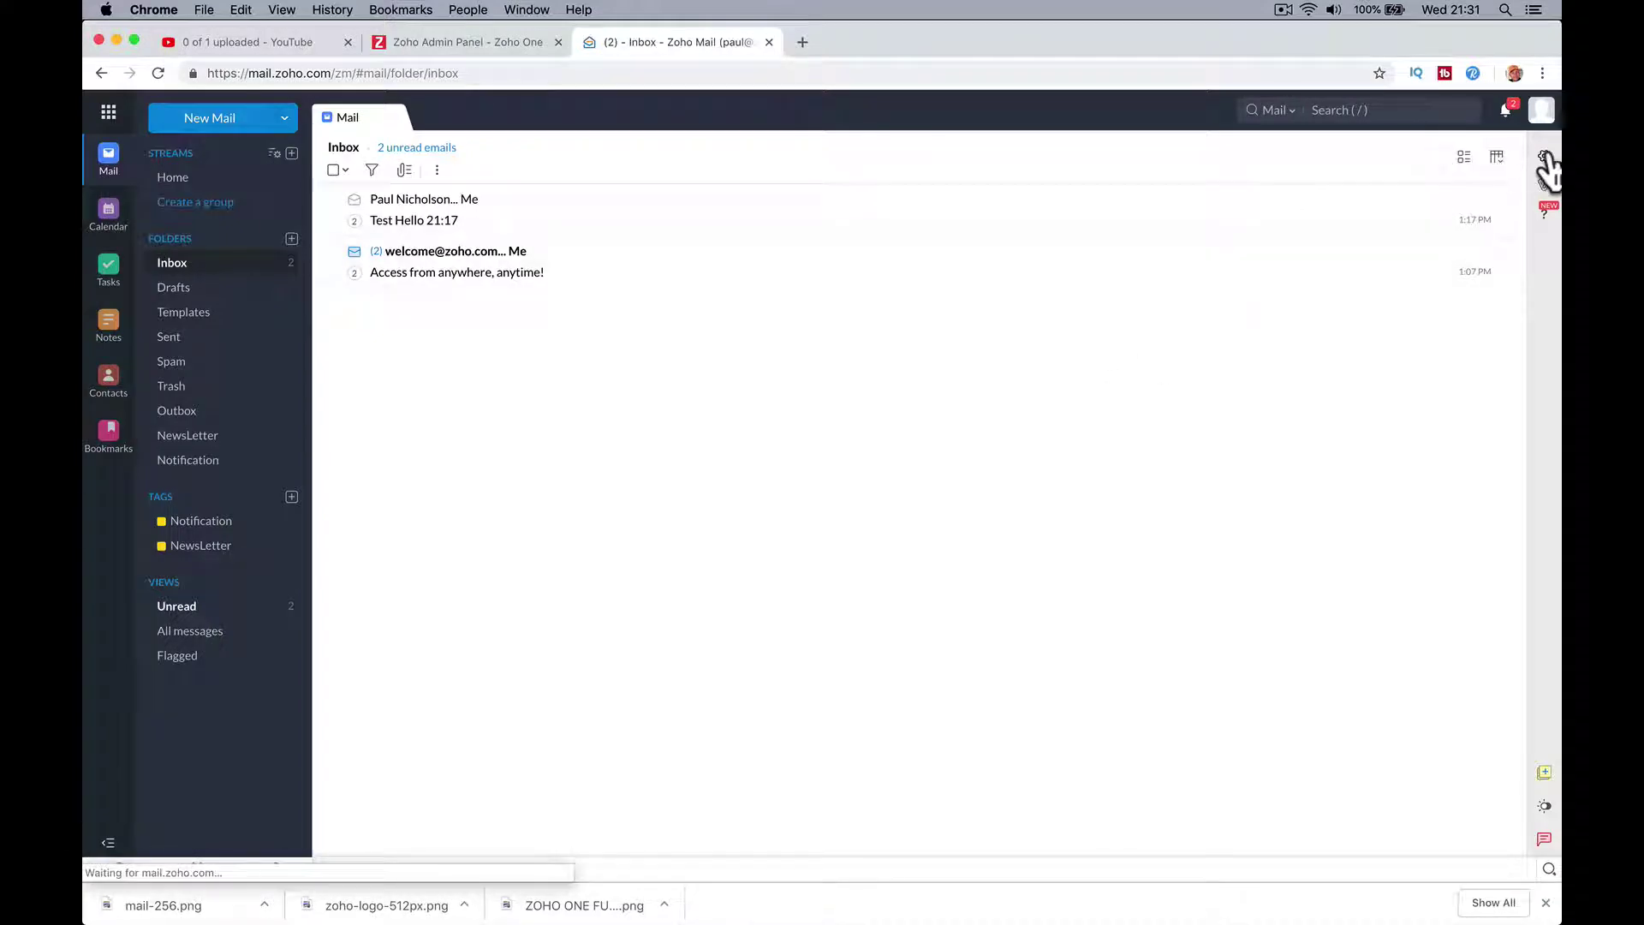
Step: Tick IMAP Access under Mail accounts in Zoho Mail settings, then switch to Apple Mail
click(1544, 156)
scroll(570, 607, down, 5)
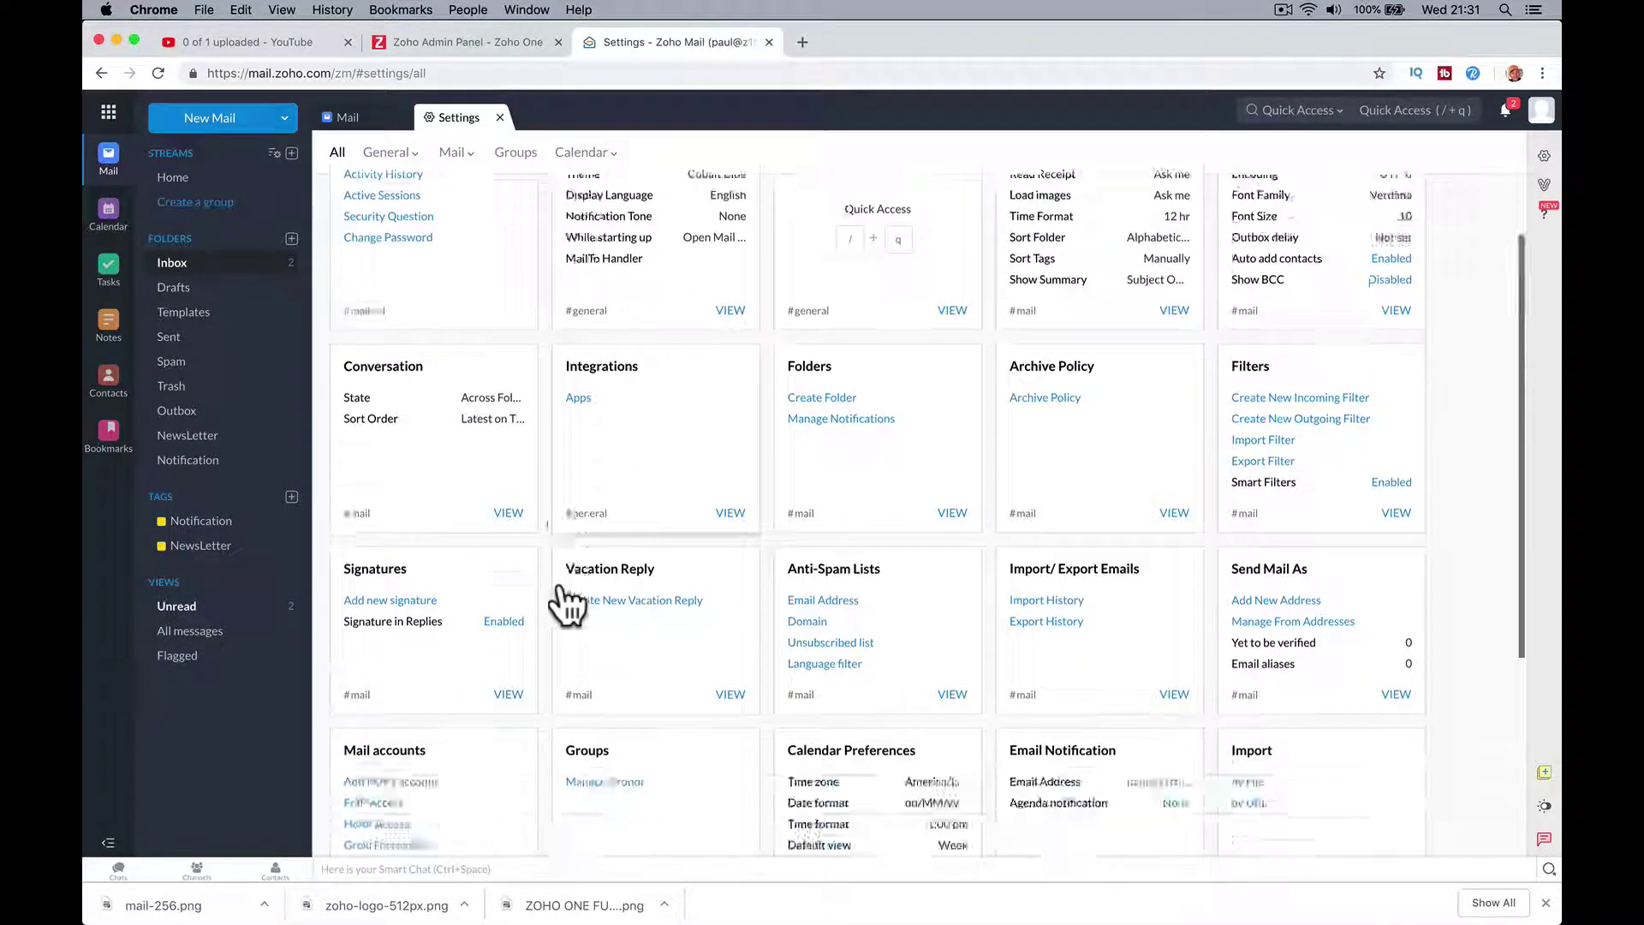
click(393, 585)
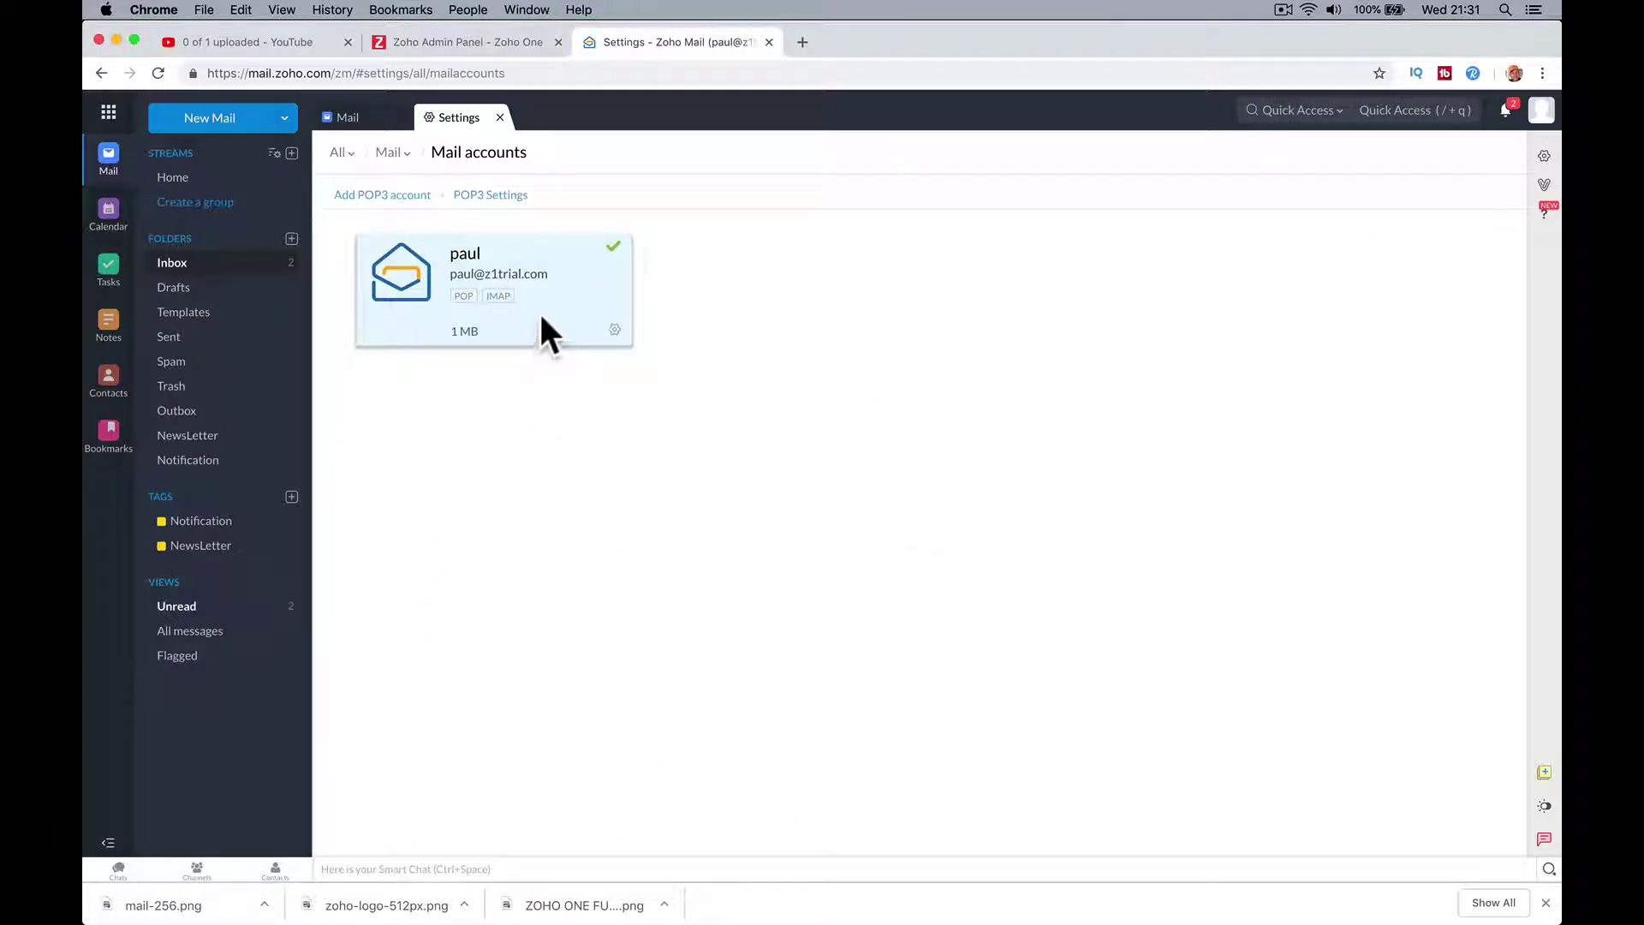
click(497, 298)
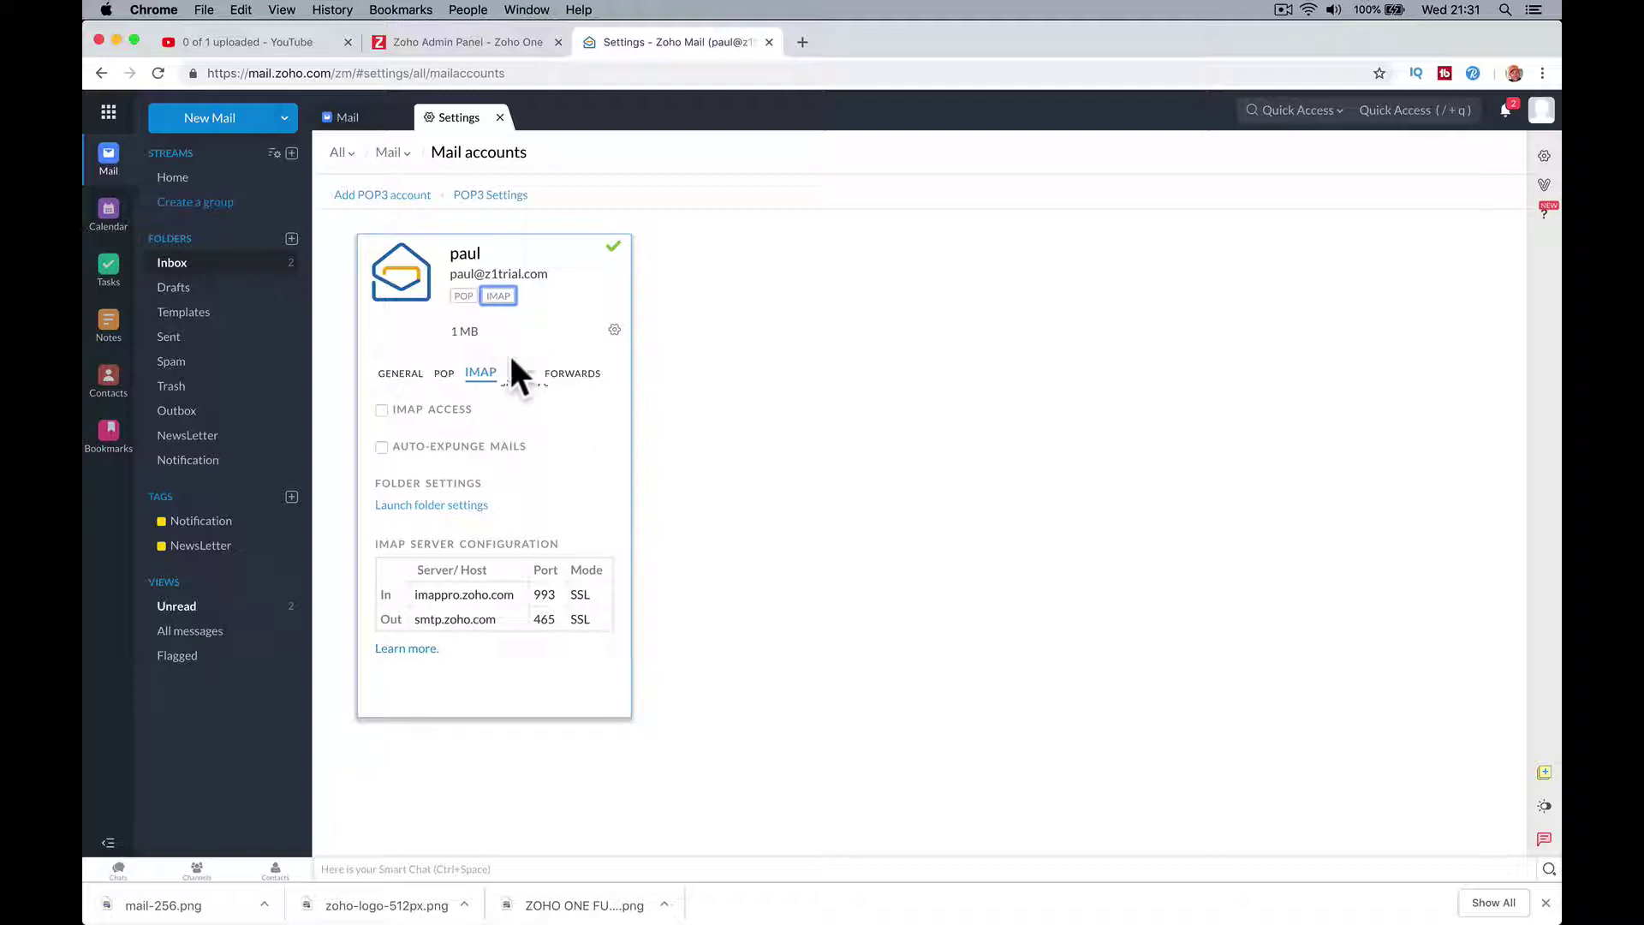
click(382, 410)
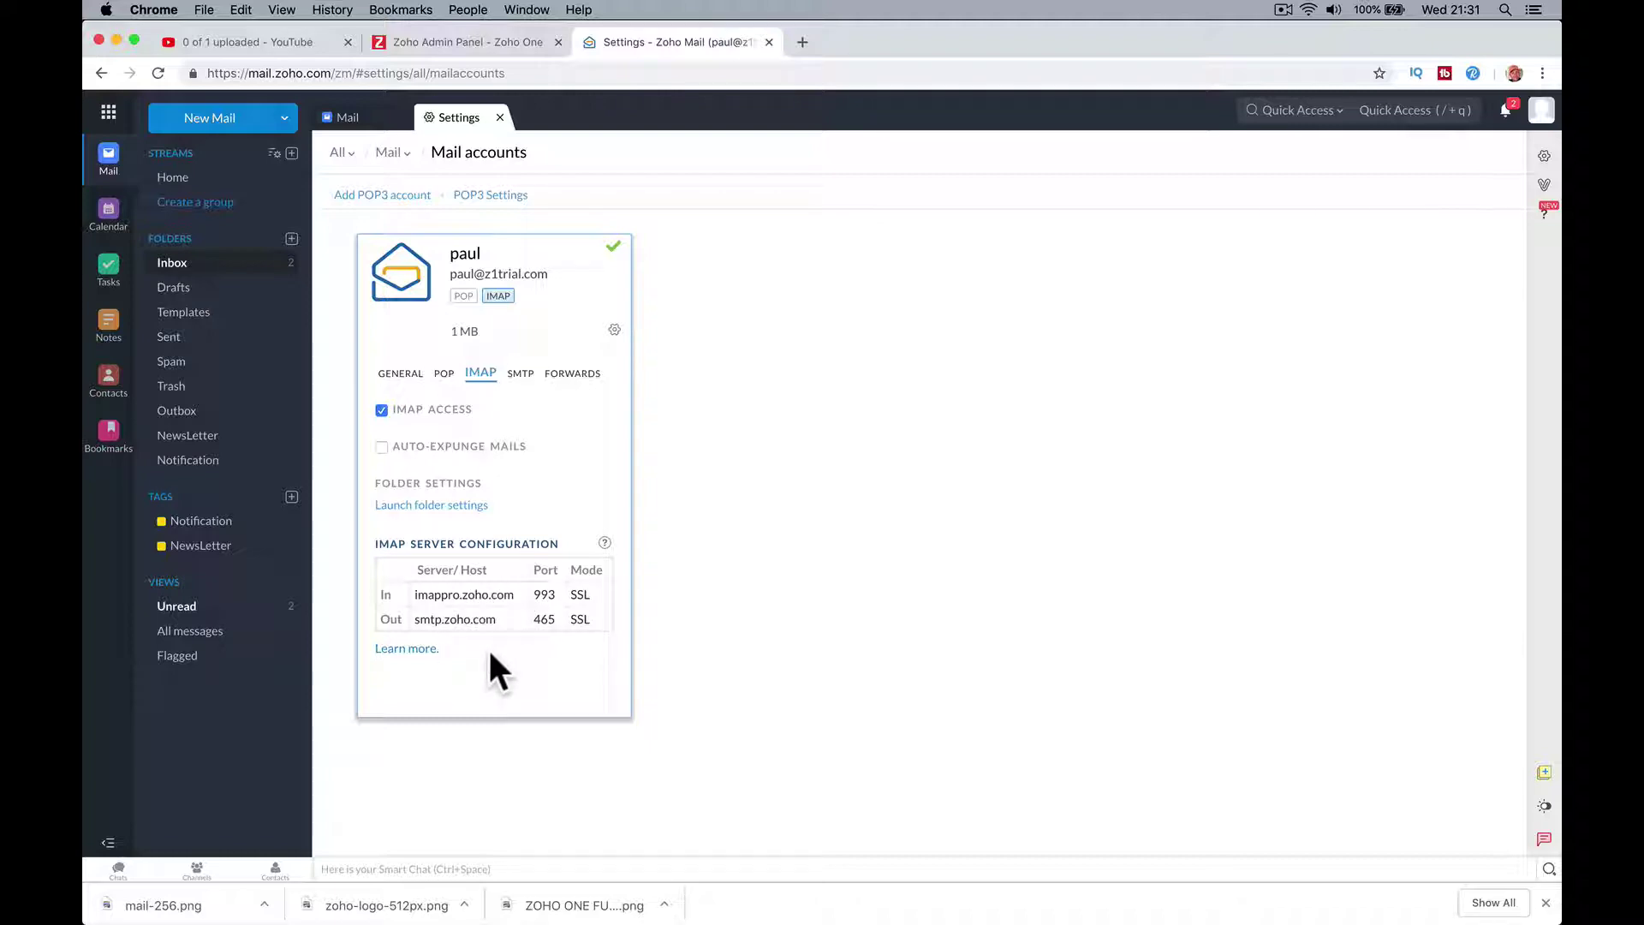
mouse_move(754, 921)
click(781, 895)
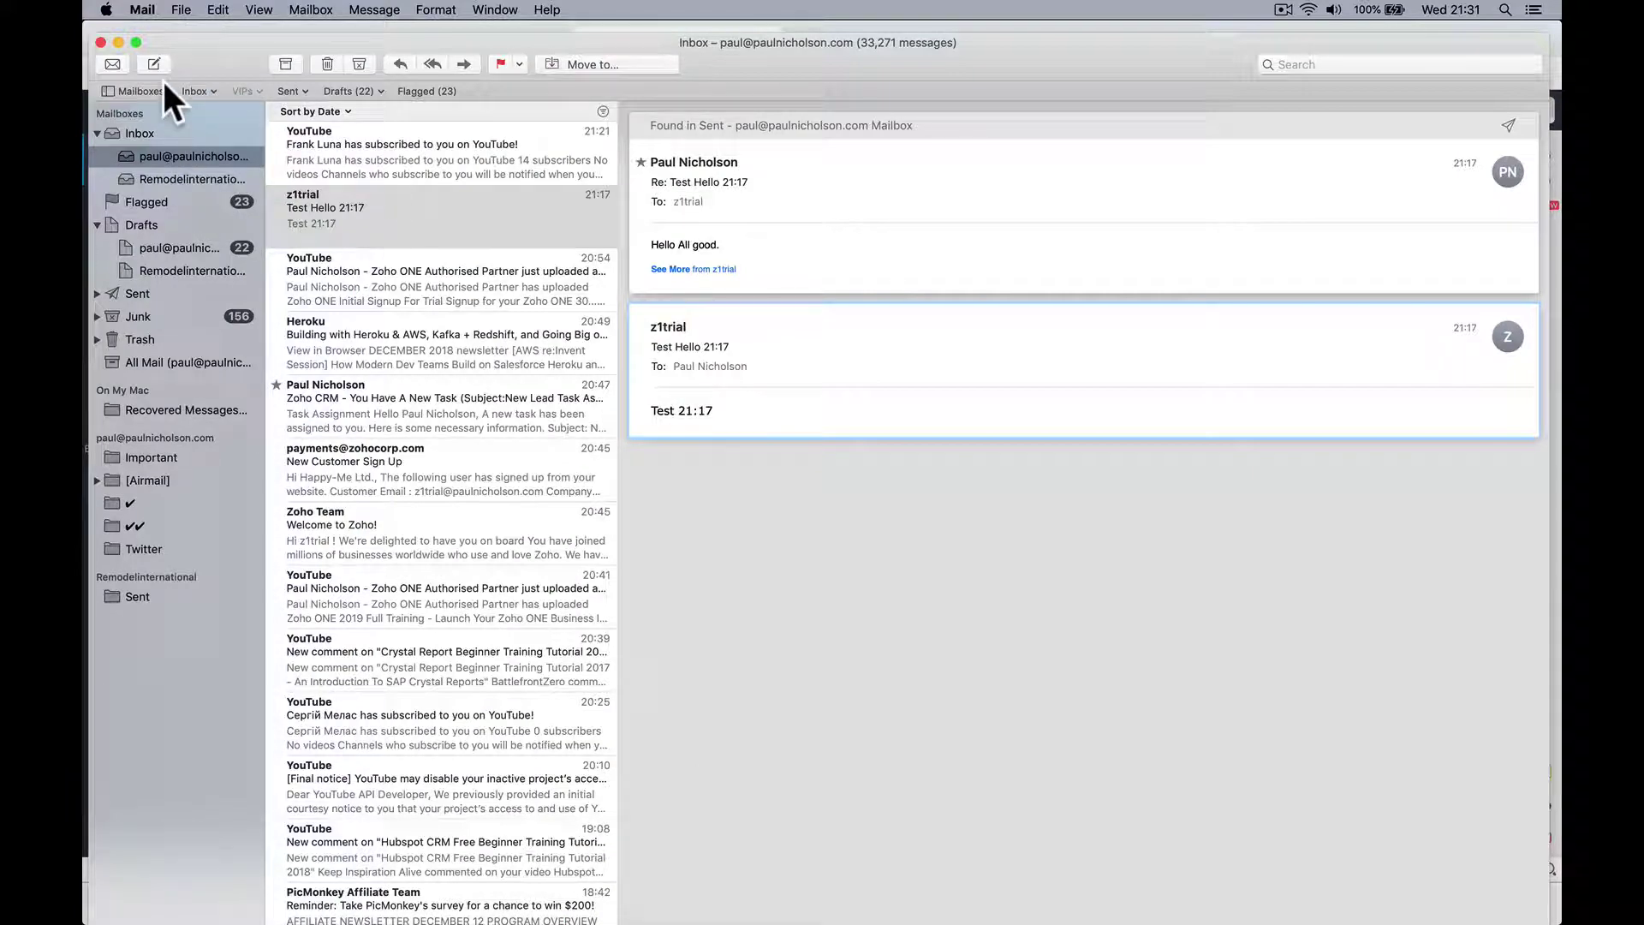
Step: Start adding an Other Mail Account from Apple Mail's Mail menu
click(142, 11)
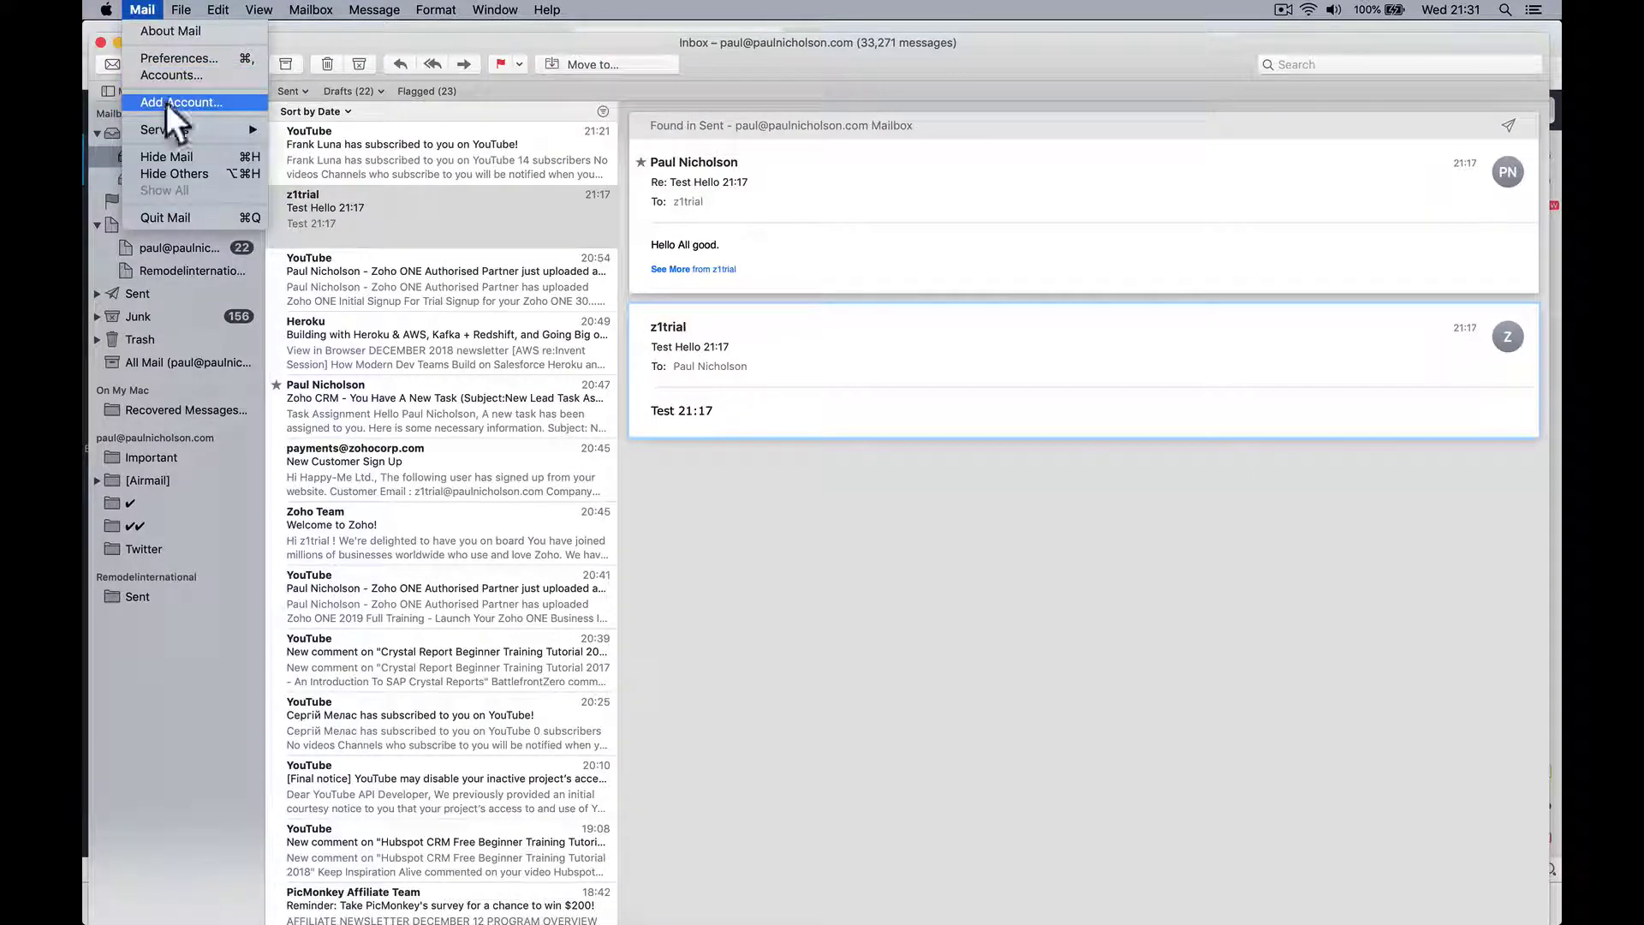
click(166, 102)
click(792, 334)
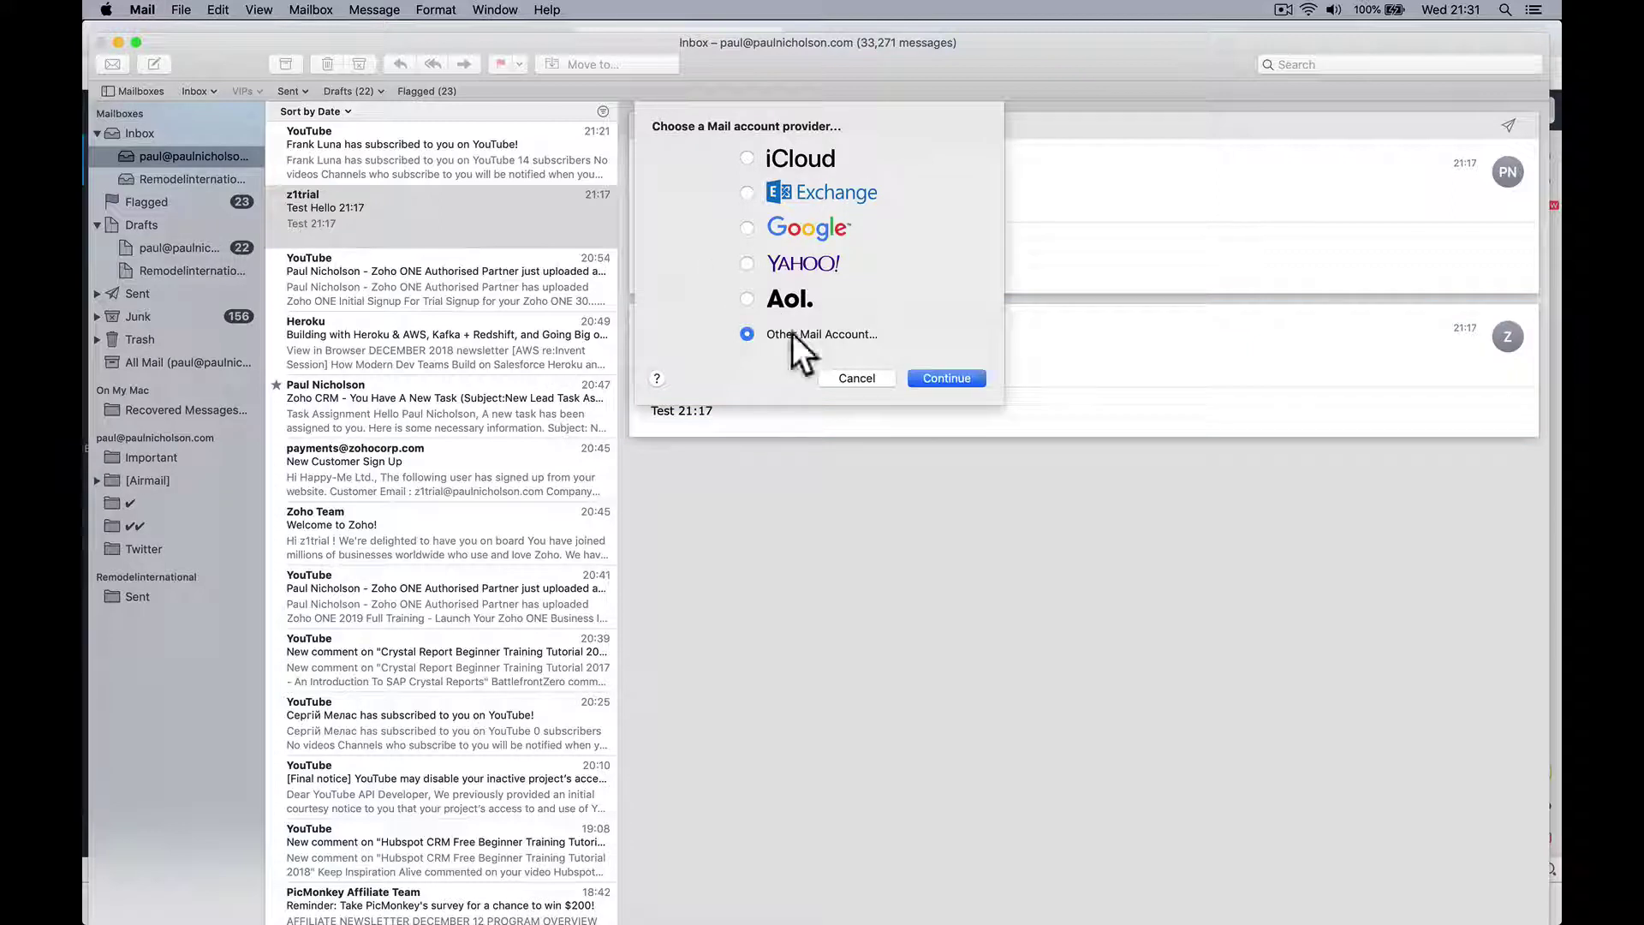
click(942, 373)
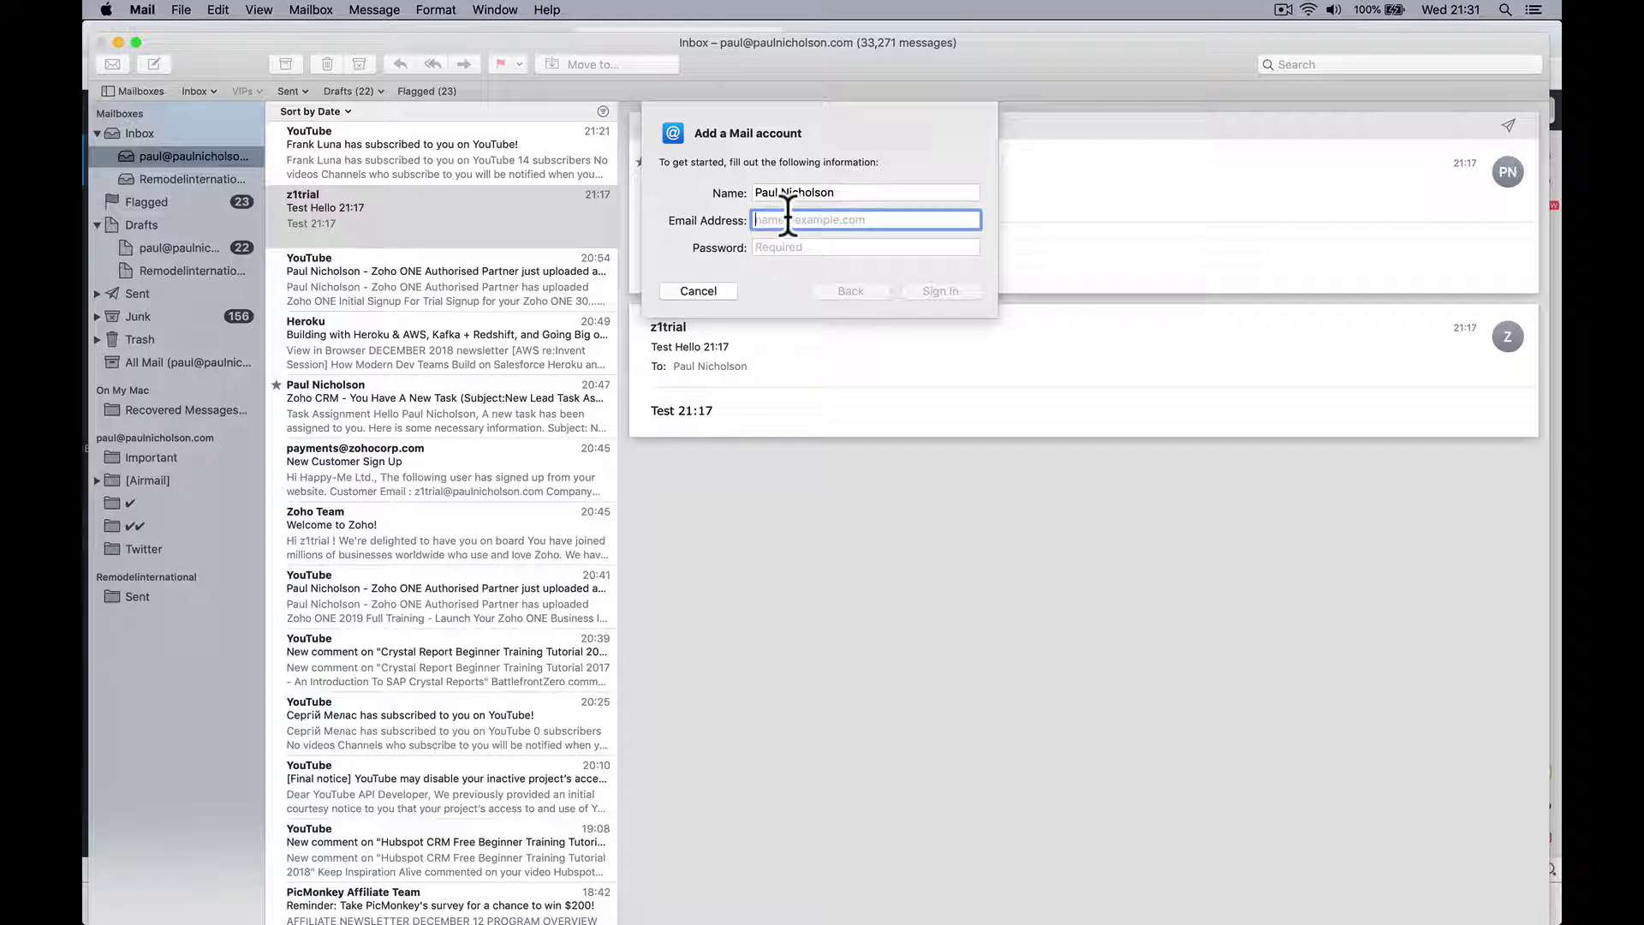
Step: Enter name 'Z1trial', the holder's z1trial.com e-mail address and the account password
triple_click(784, 192)
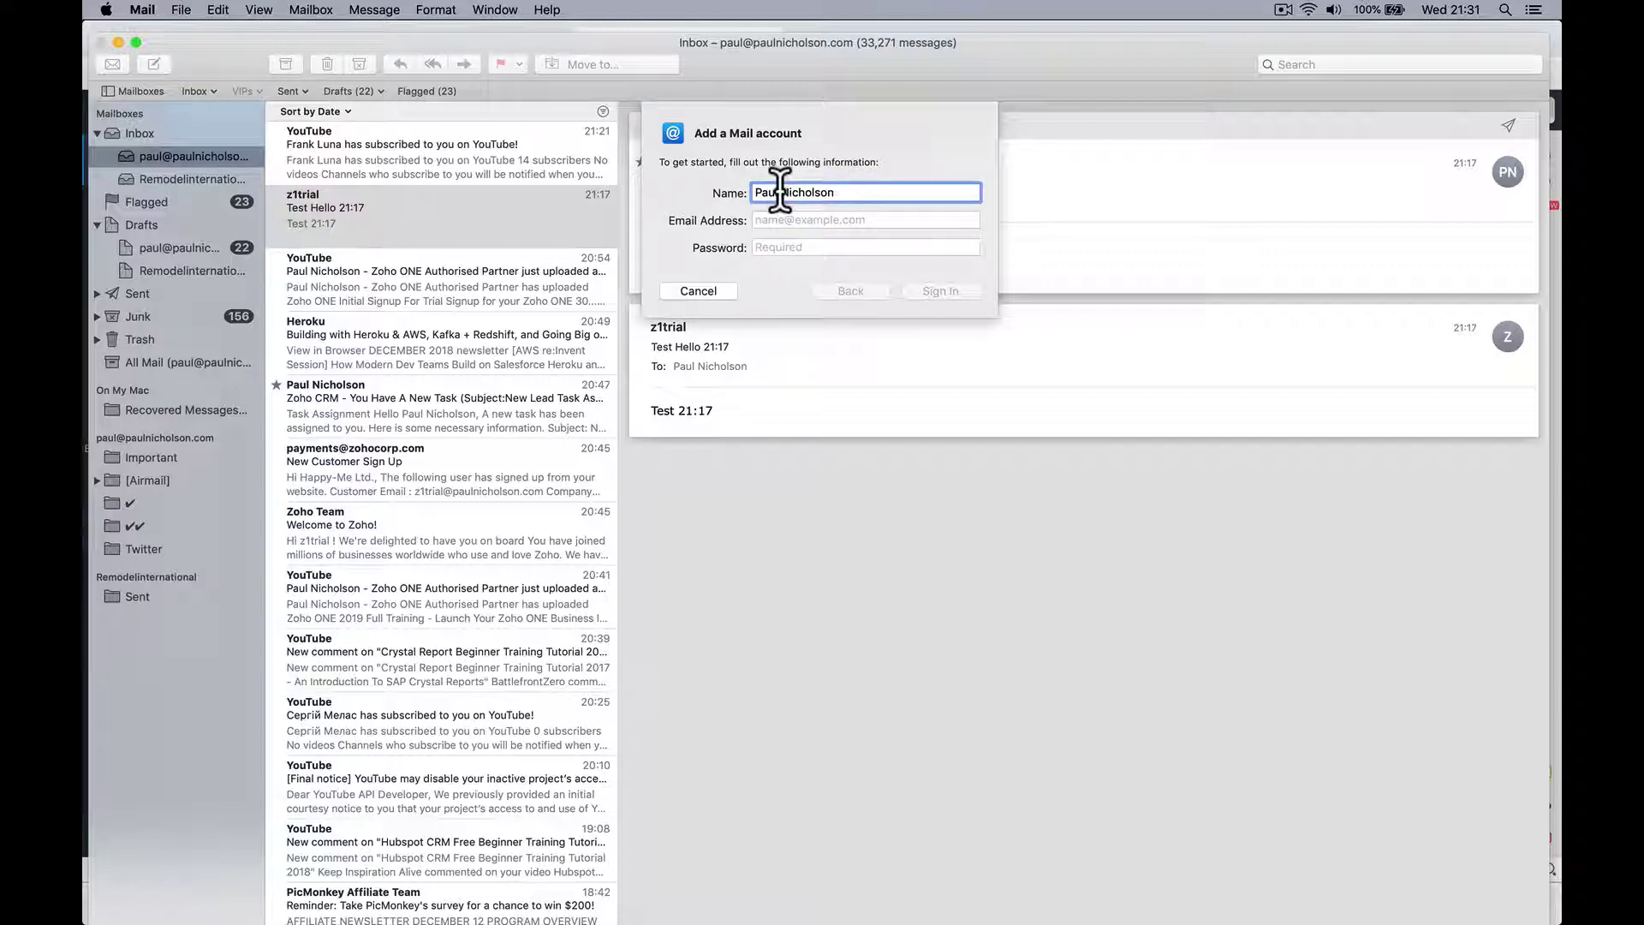
key(BackSpace)
text(Z1trial)
key(Tab)
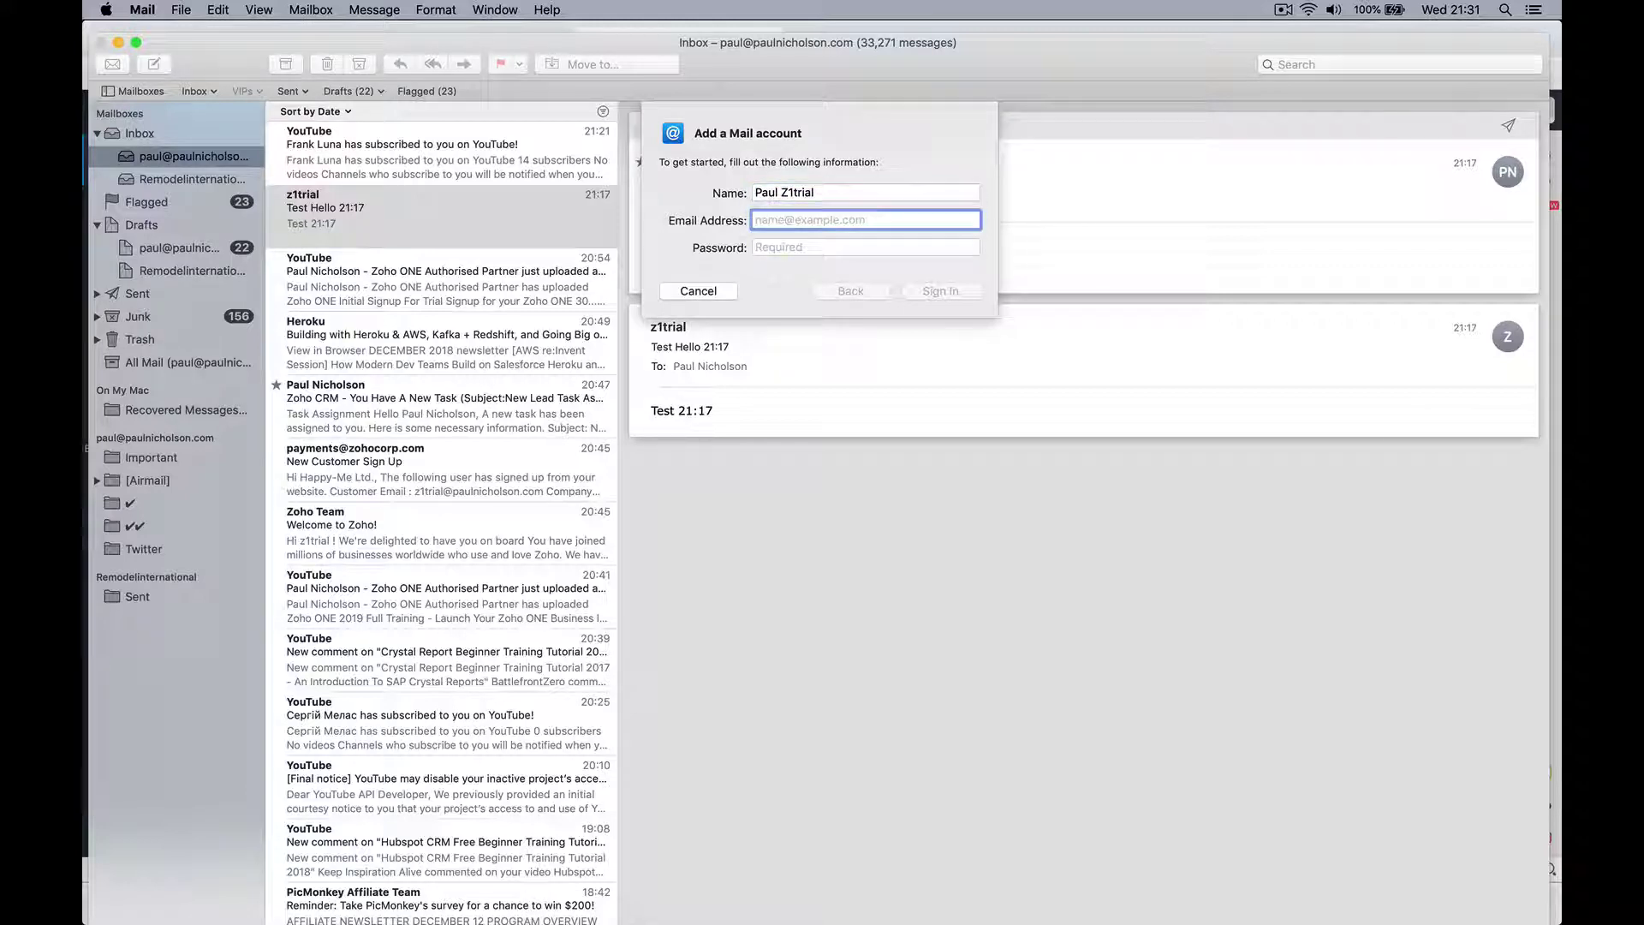
key(Tab)
text(********)
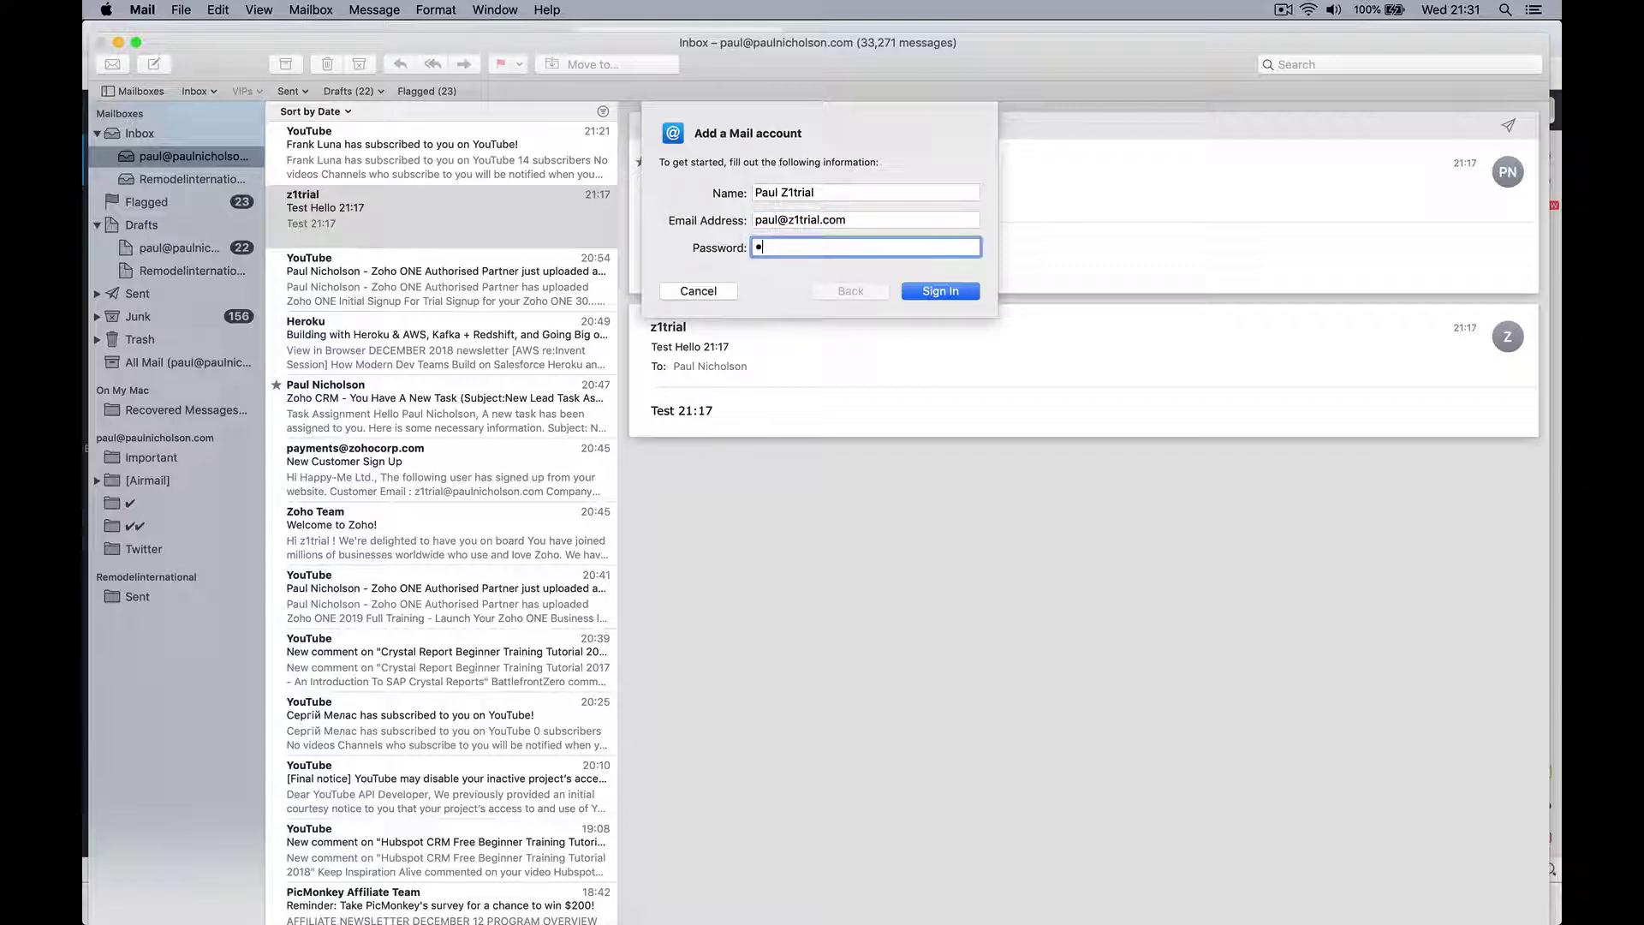
text(**)
Step: Enter imappro.zoho.com as the incoming and smtp.zoho.com as the outgoing mail server
click(933, 286)
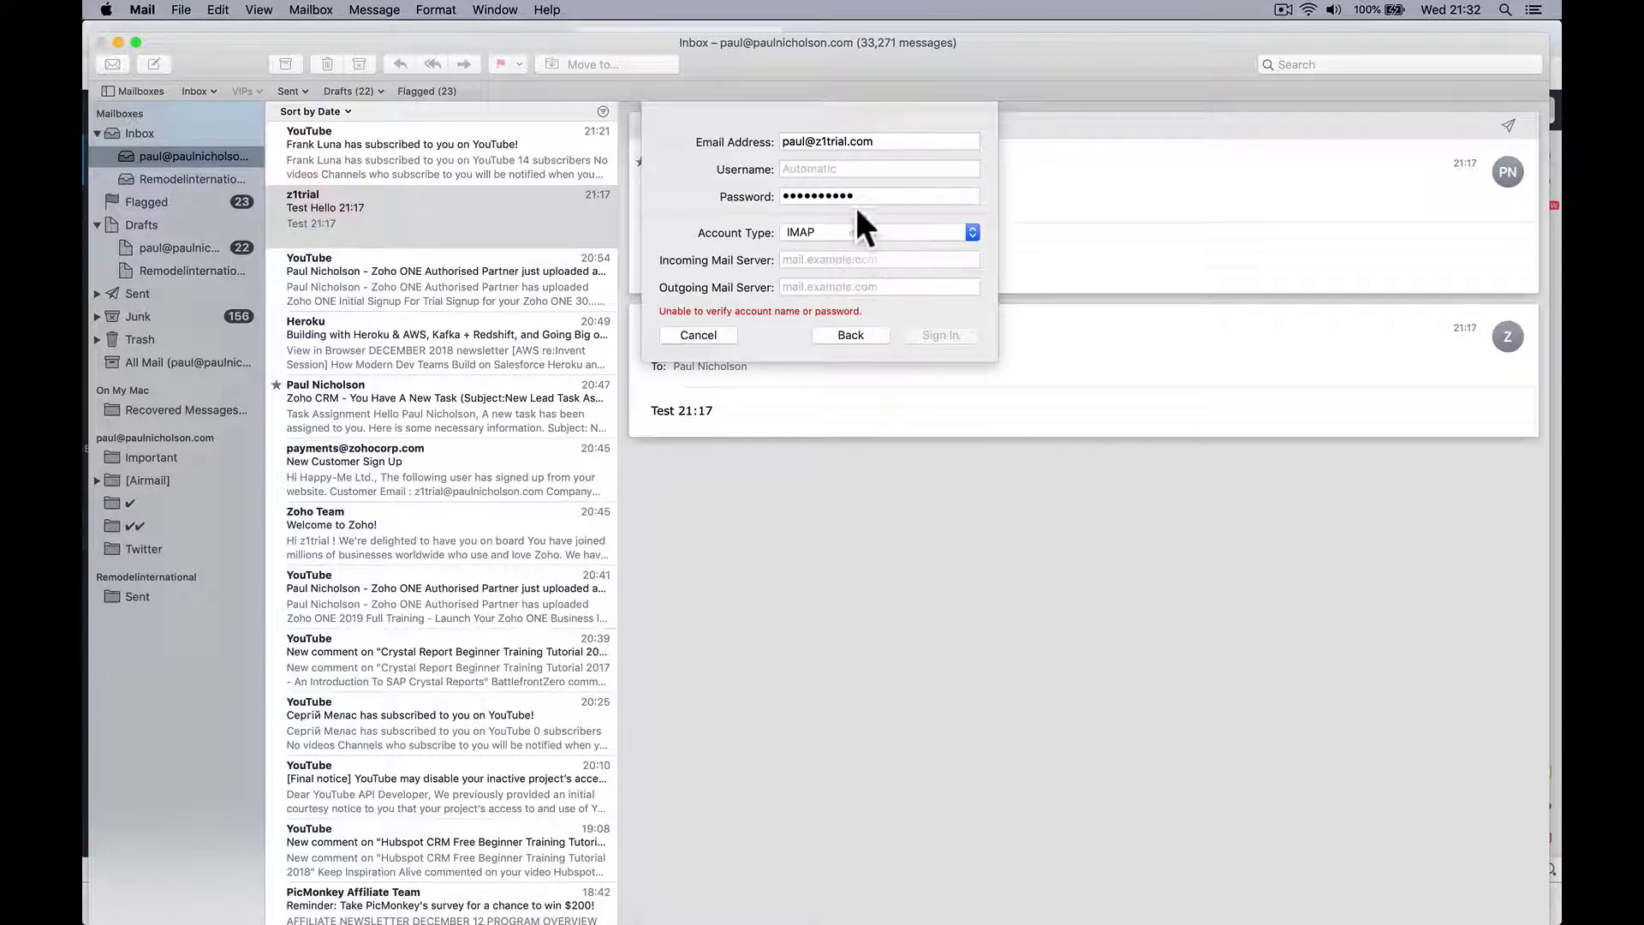
click(836, 169)
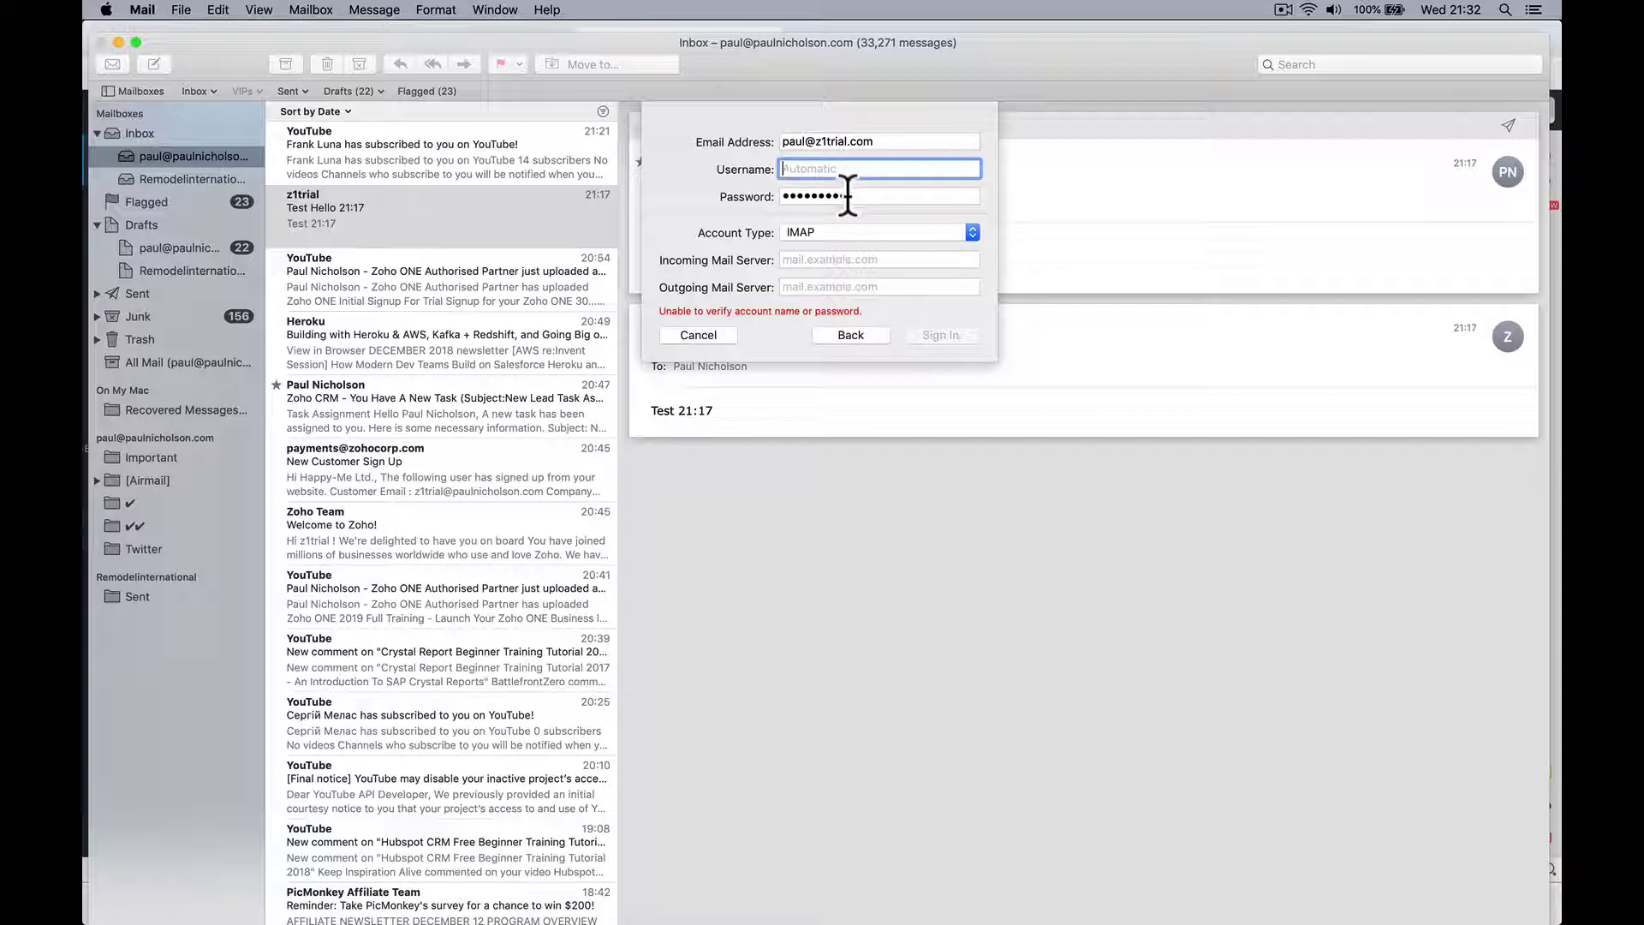
click(827, 259)
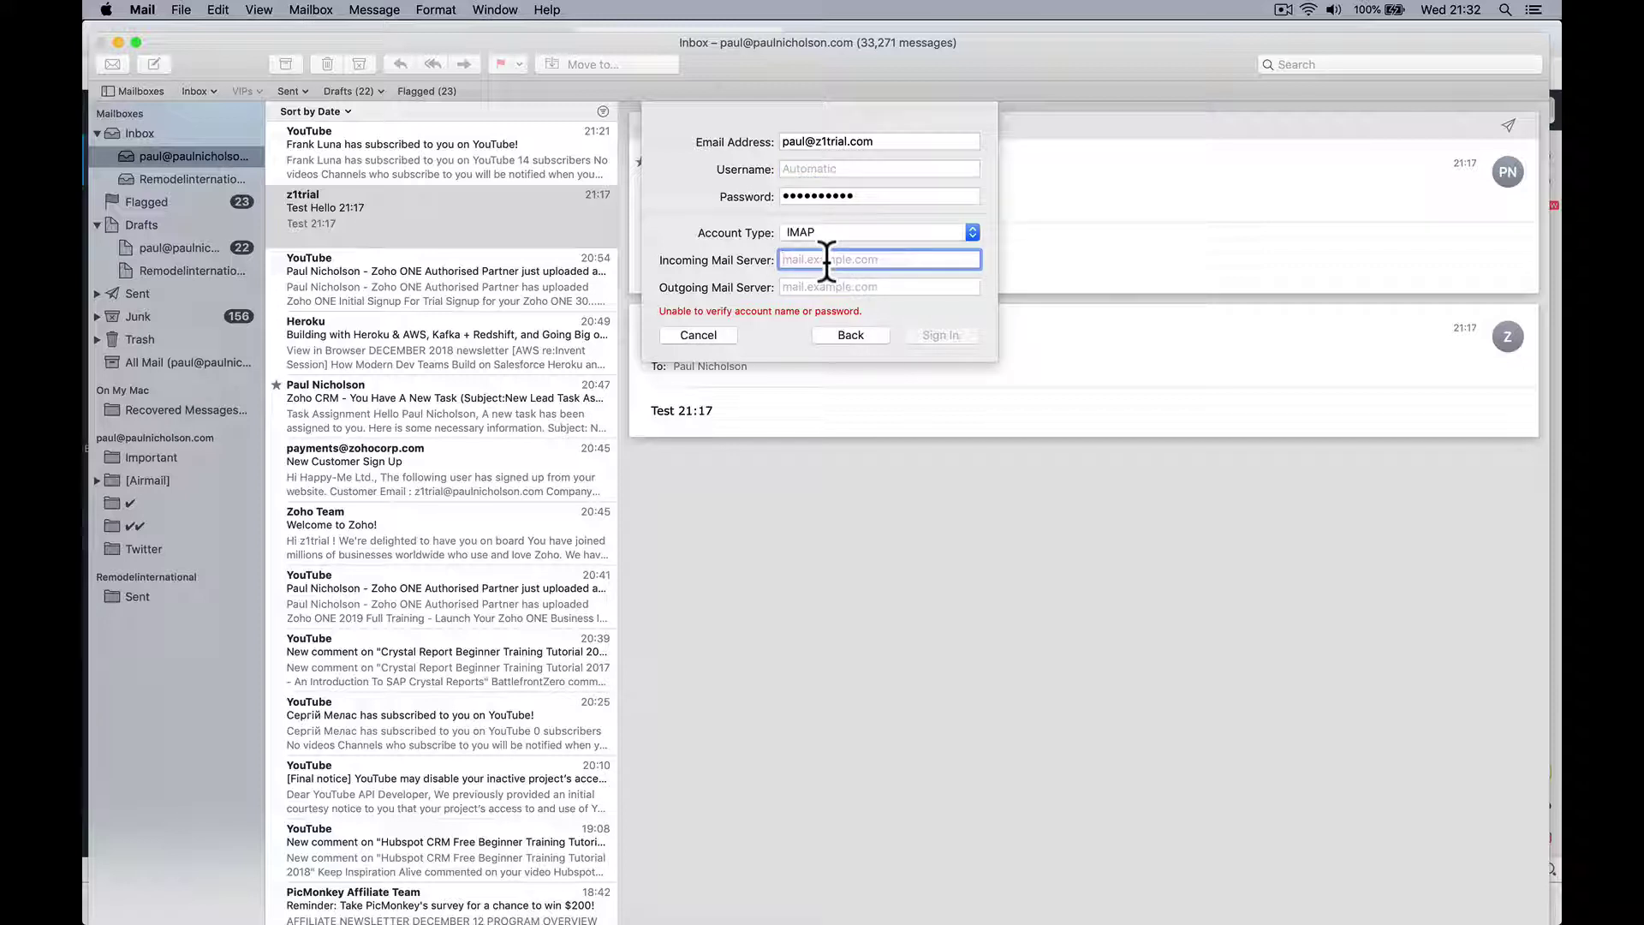
text(impapppro.zoho.com)
click(879, 287)
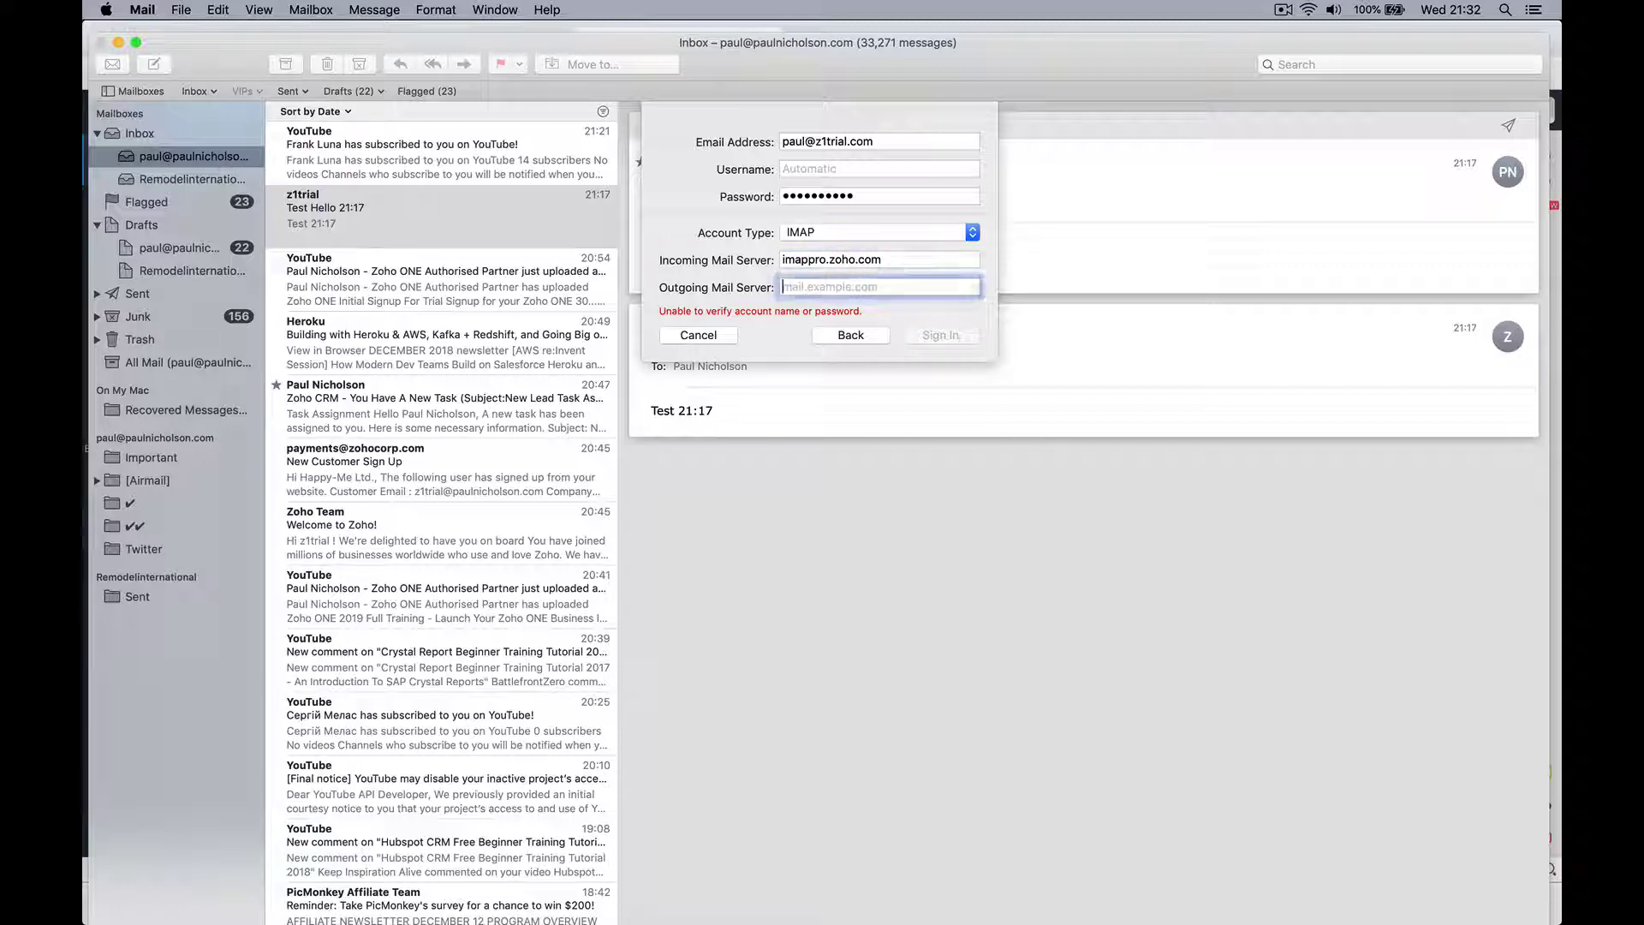
text(sm)
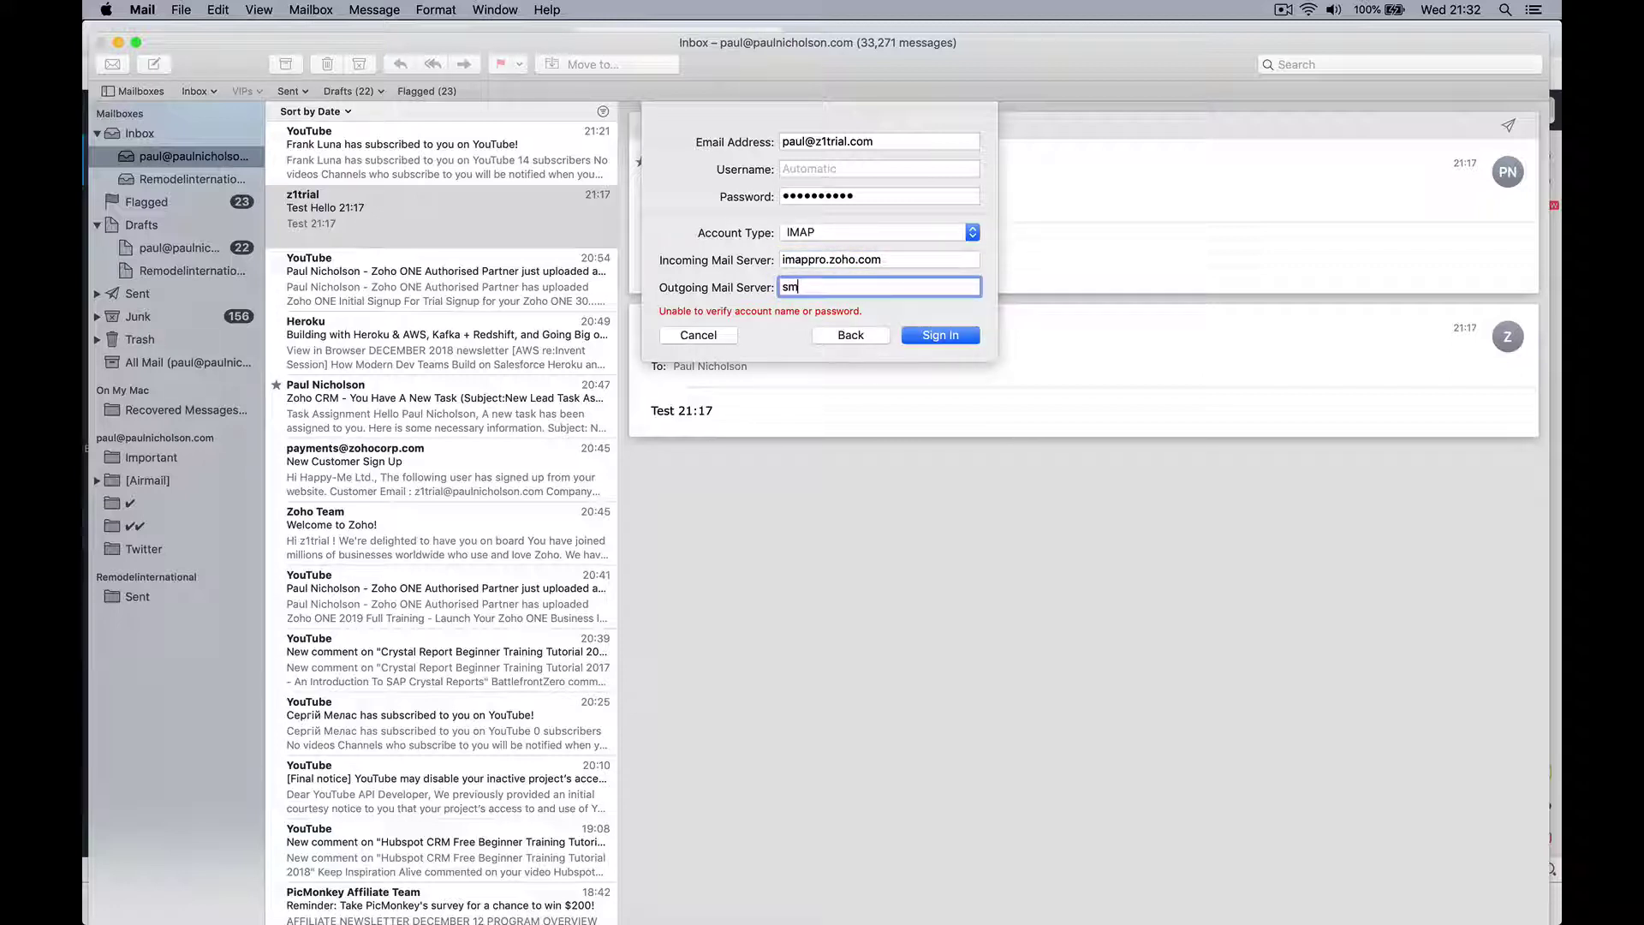
text(tp.zoho.com)
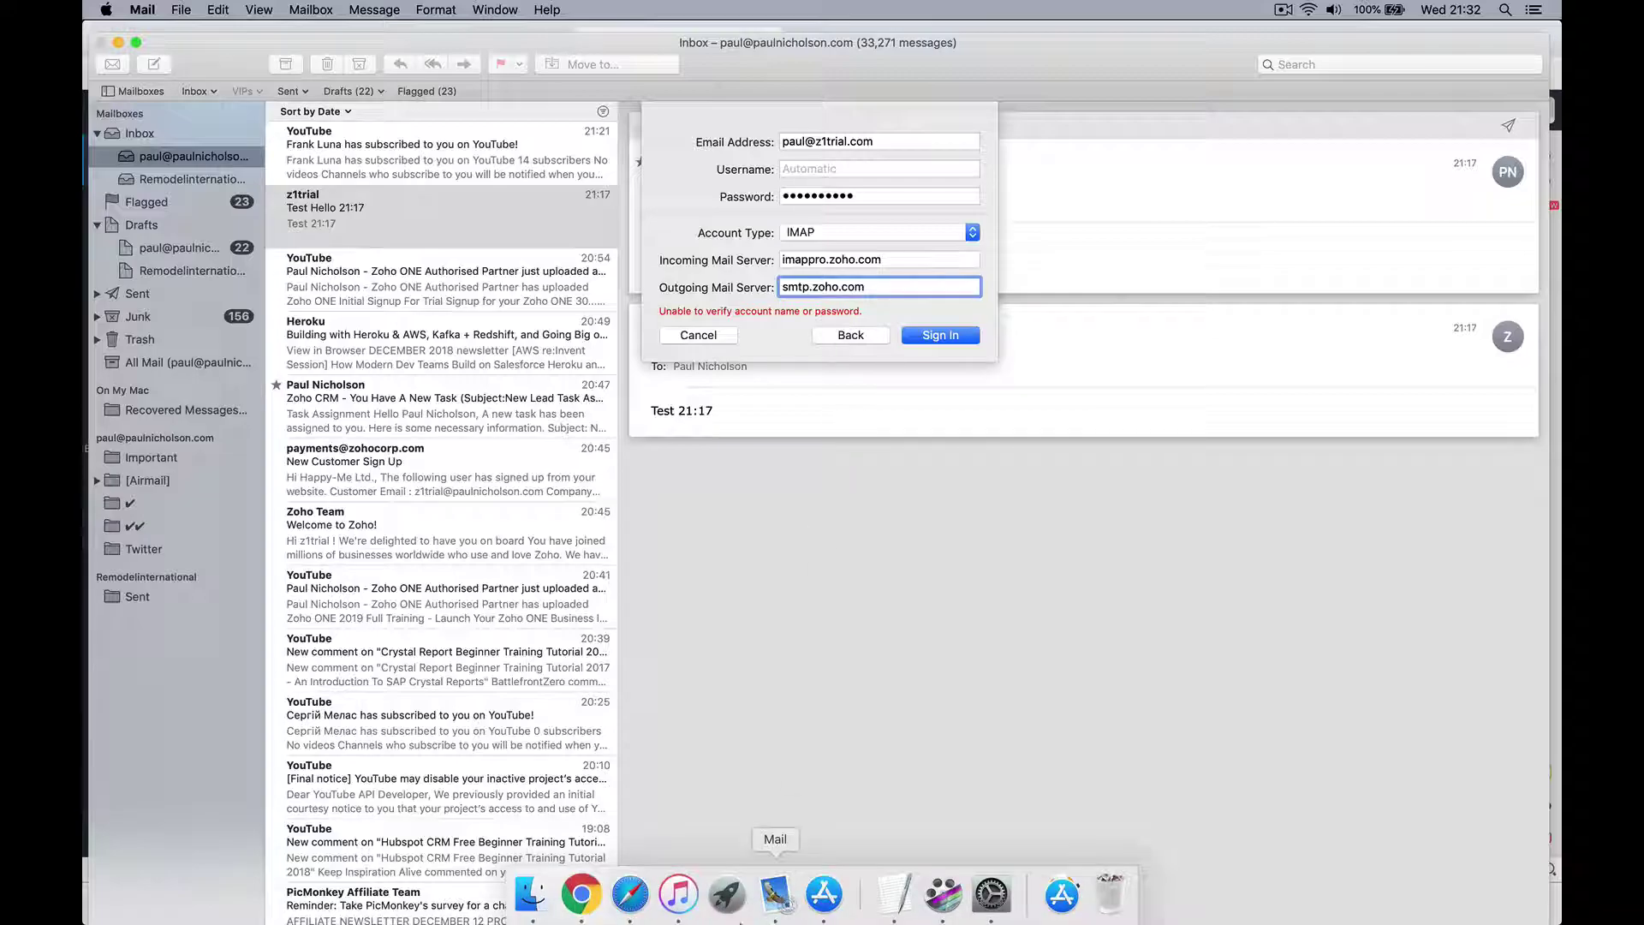
Step: Check the server settings in the browser, then sign in and add the account for Mail and Notes
click(580, 892)
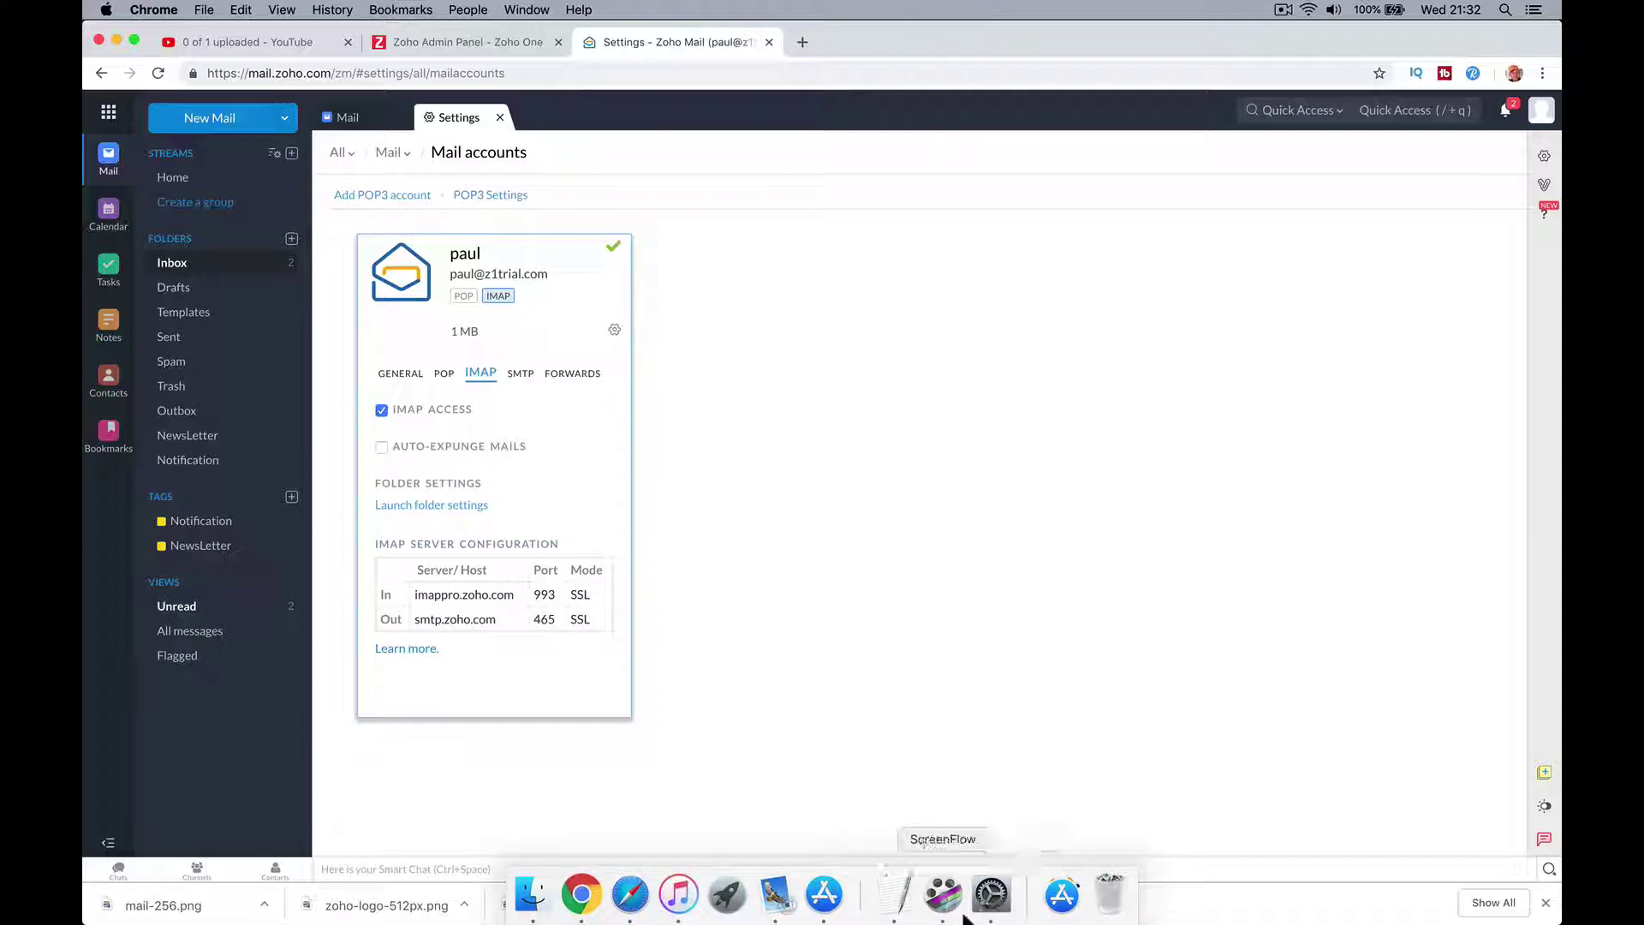
click(979, 909)
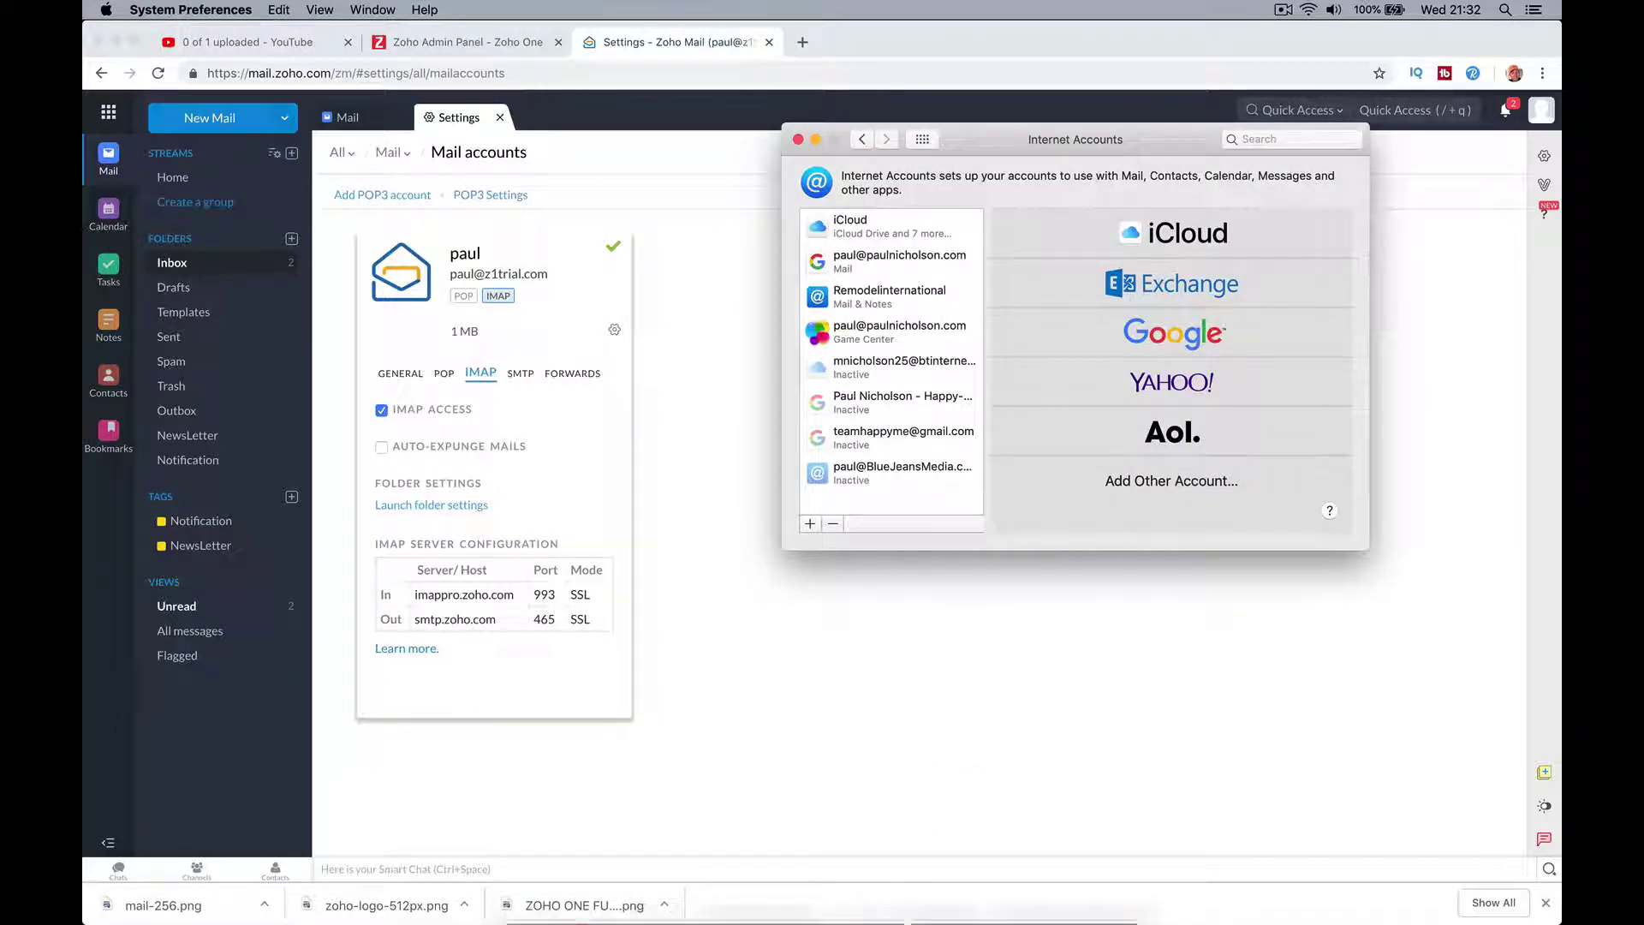
click(772, 892)
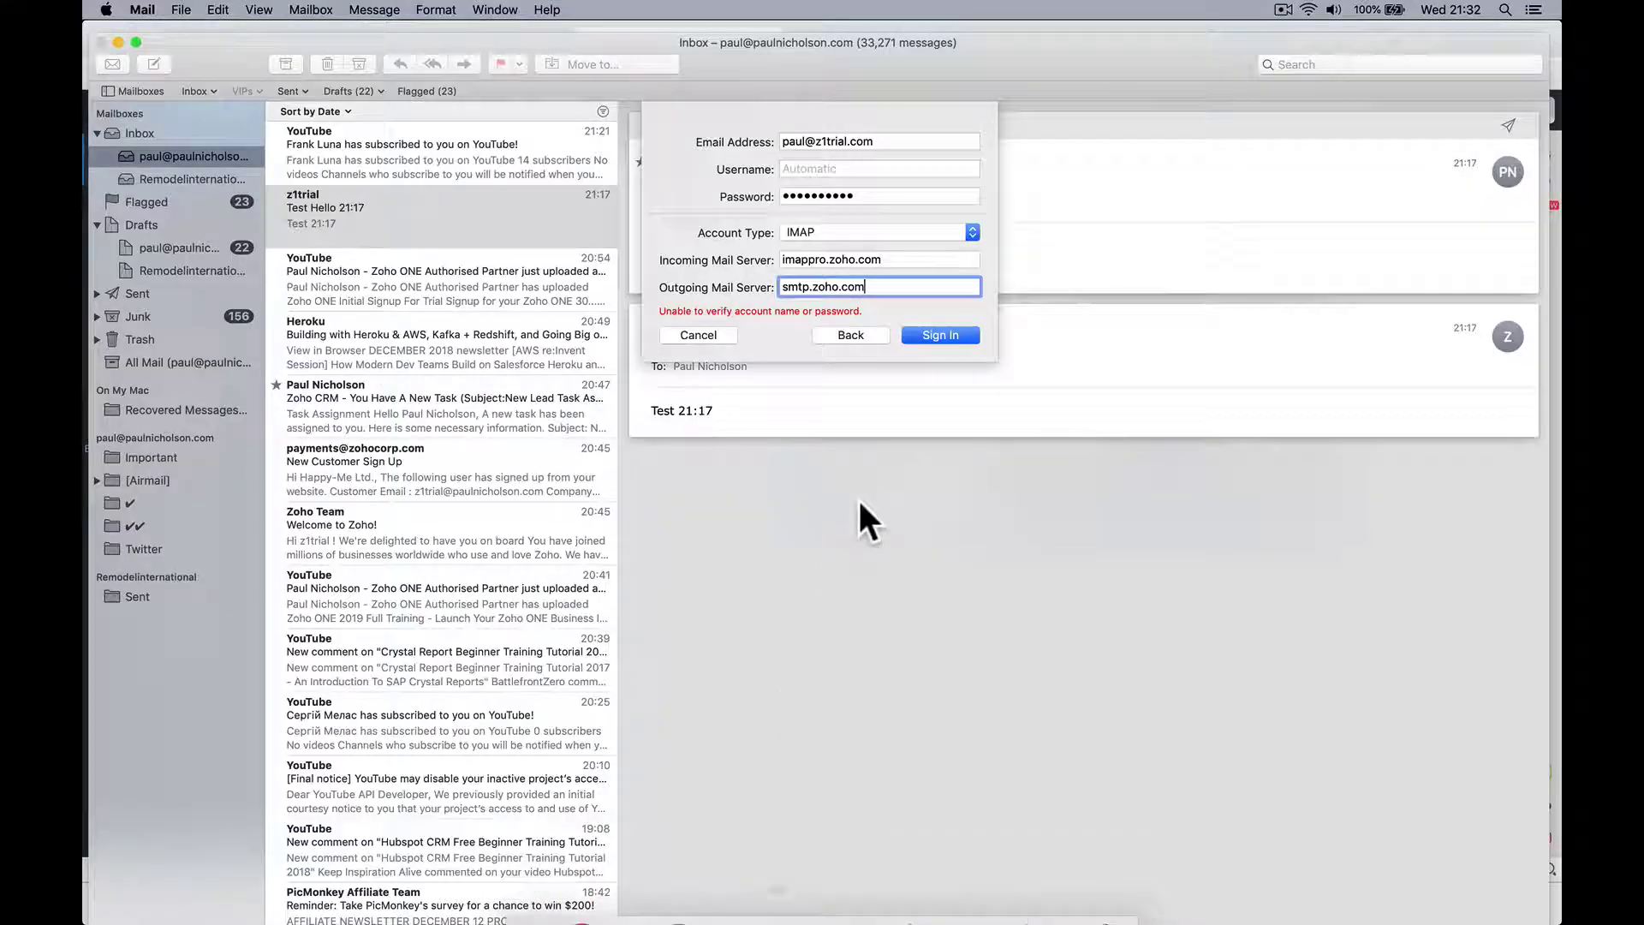
click(929, 336)
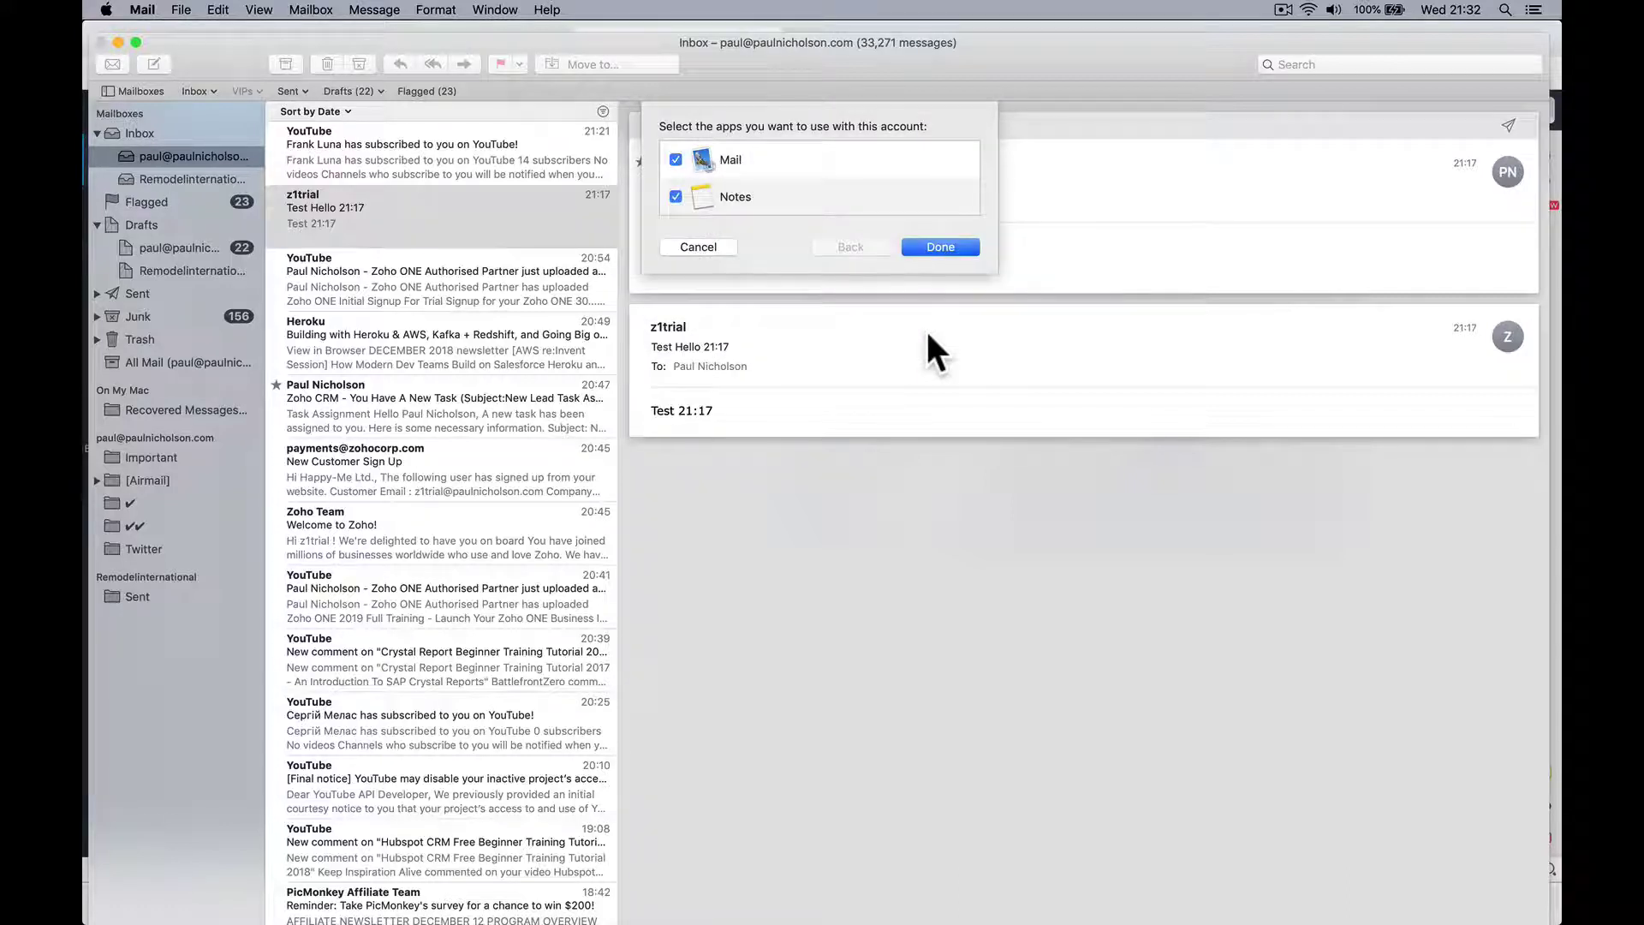
click(915, 247)
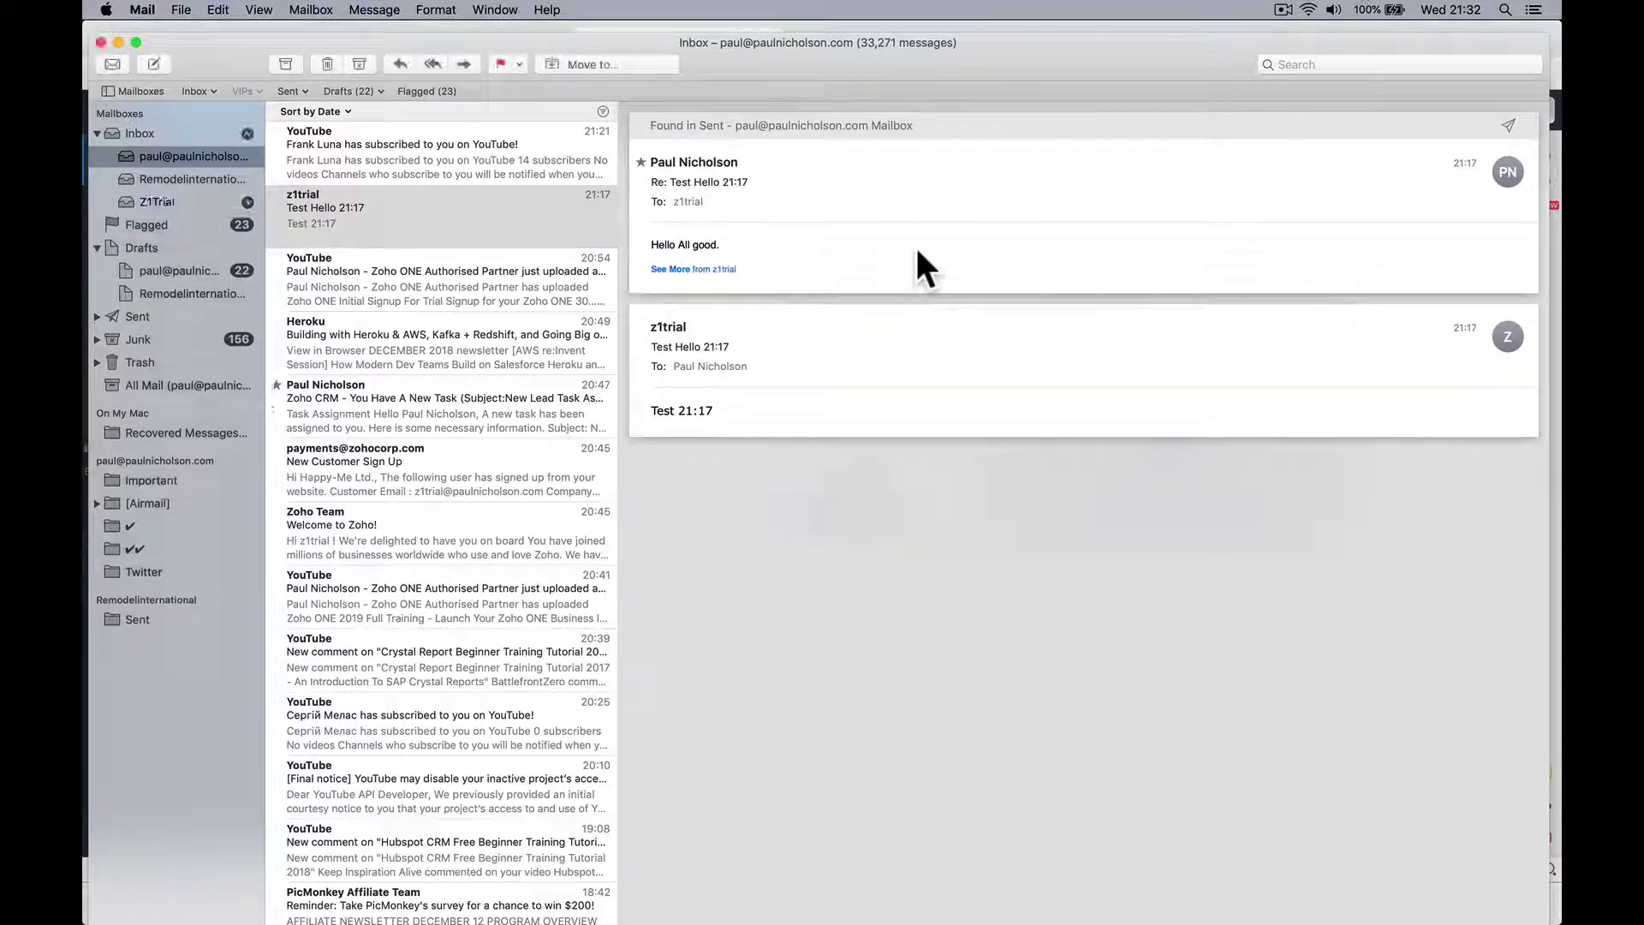
Step: Prefix the Z1Trial account description with the holder's first name and untick Notes in Internet Accounts
click(200, 199)
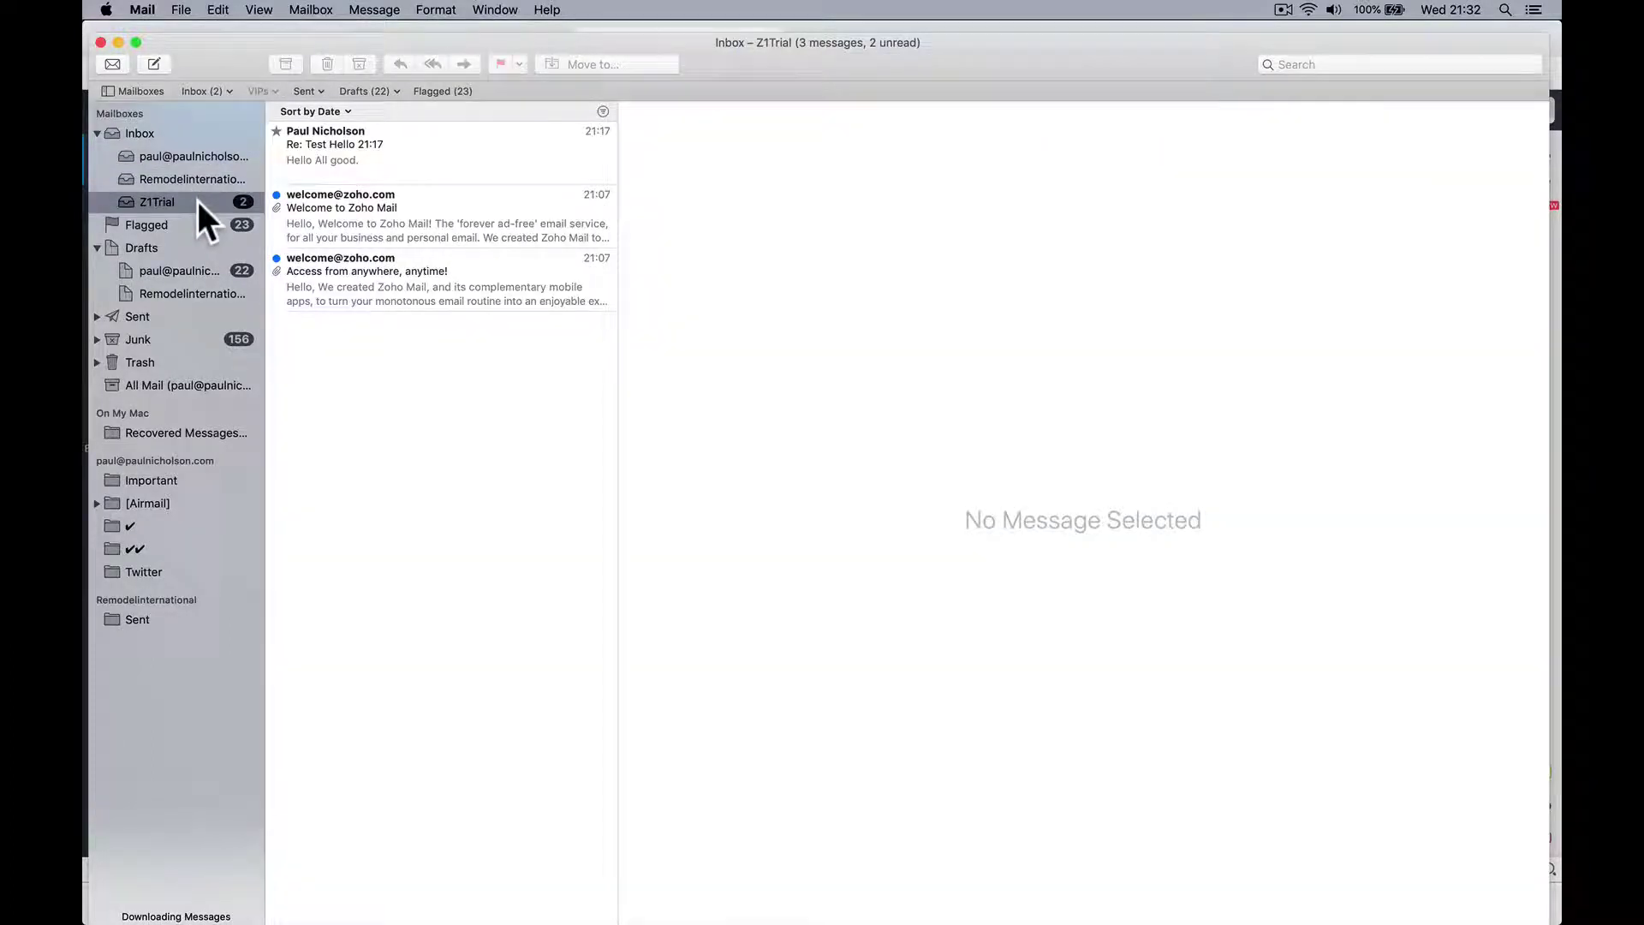
click(156, 9)
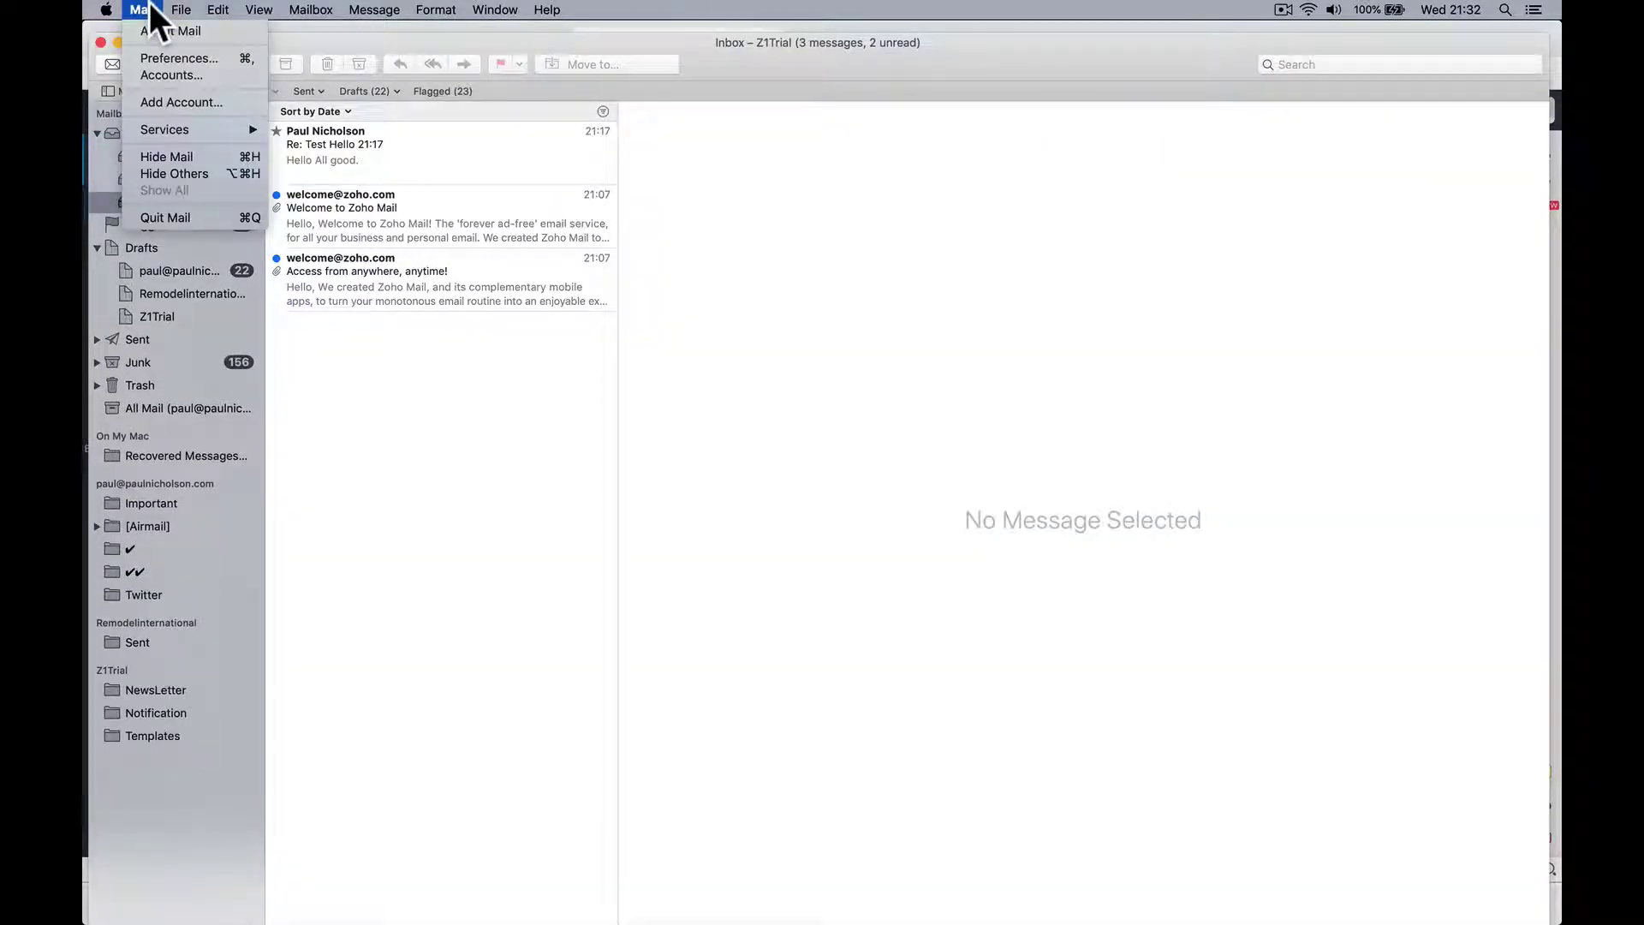
click(189, 76)
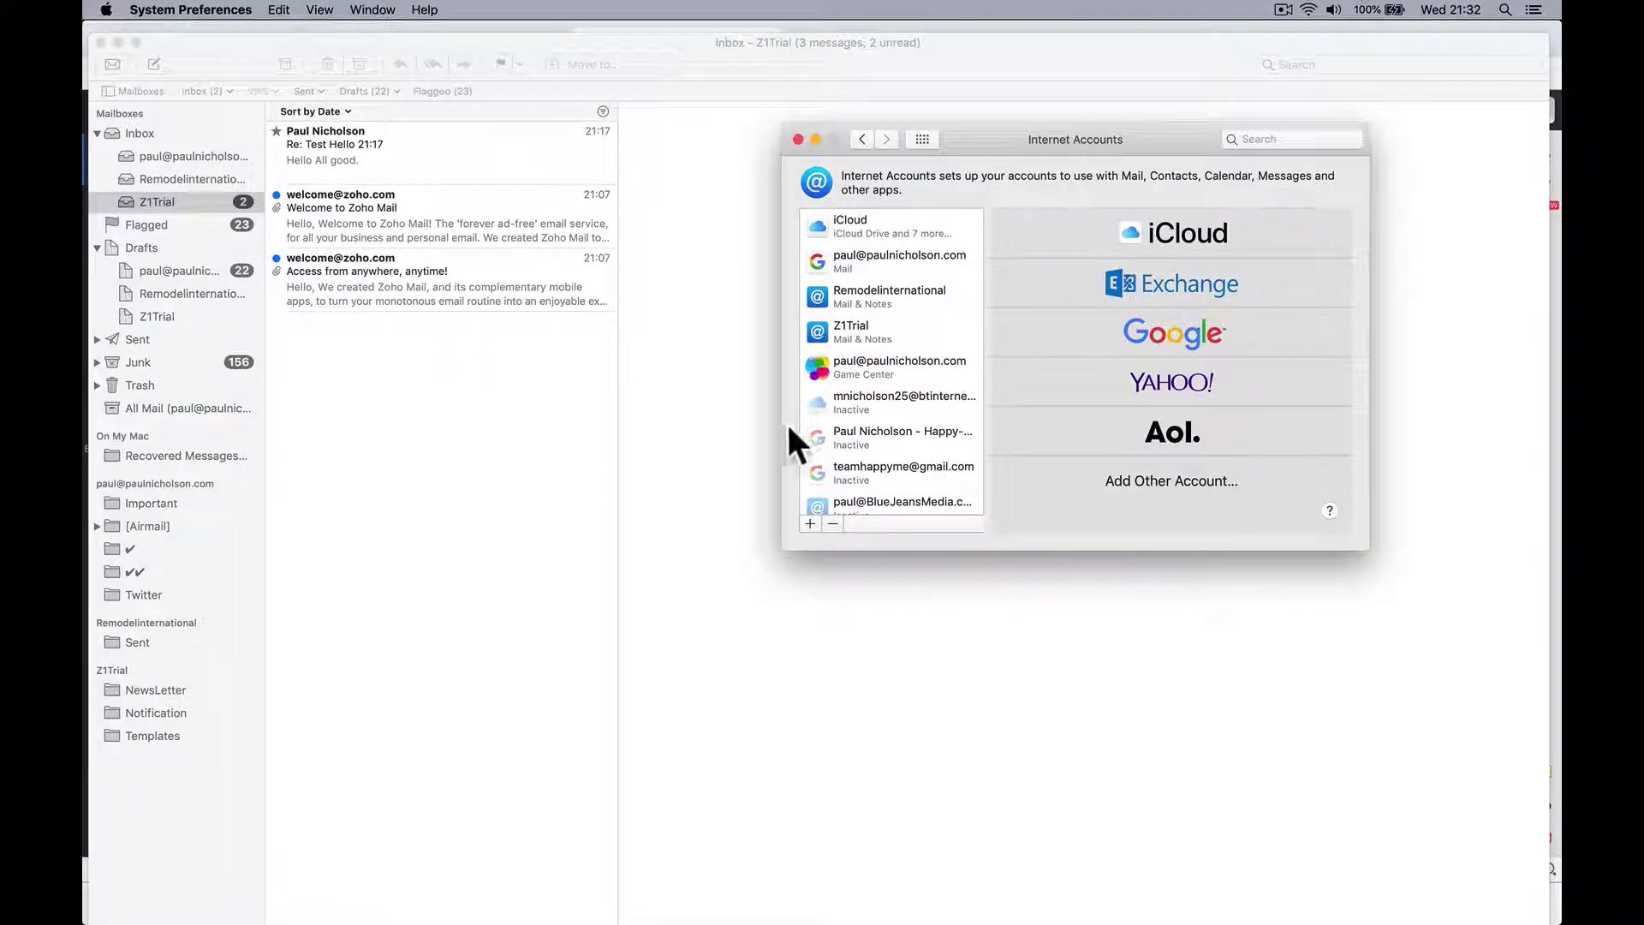
click(893, 333)
click(1118, 315)
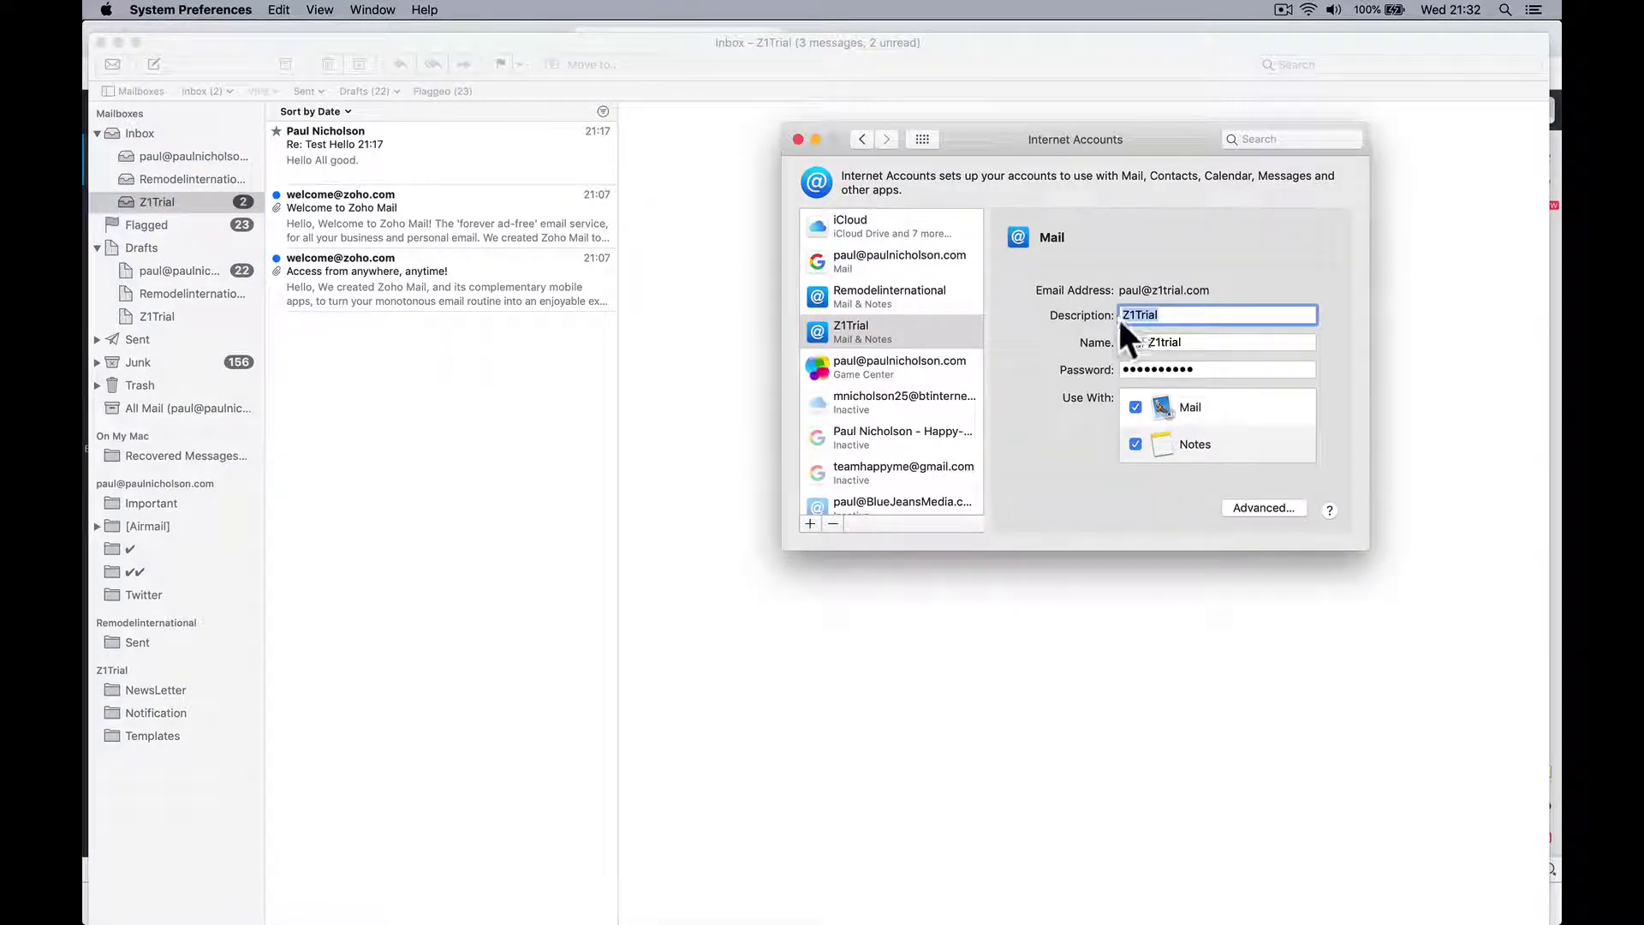
click(1121, 315)
text(Paul)
click(1135, 443)
click(1233, 341)
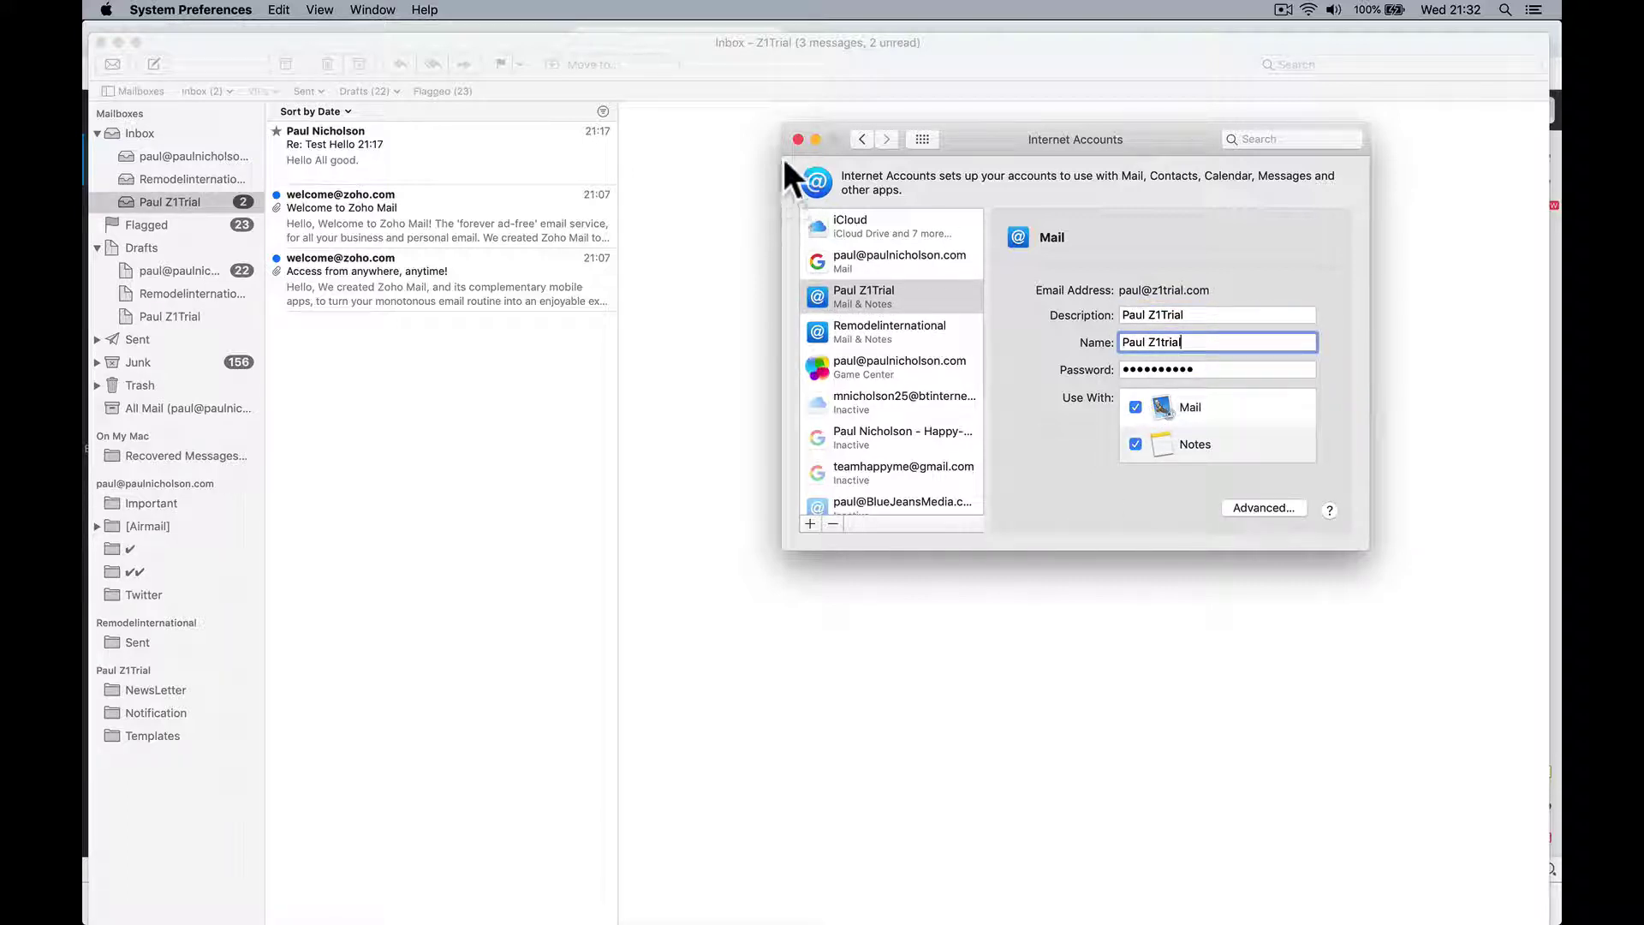
Step: Return to Mail and read the Welcome, Access from anywhere and Re: Test Hello 21:17 messages
click(797, 138)
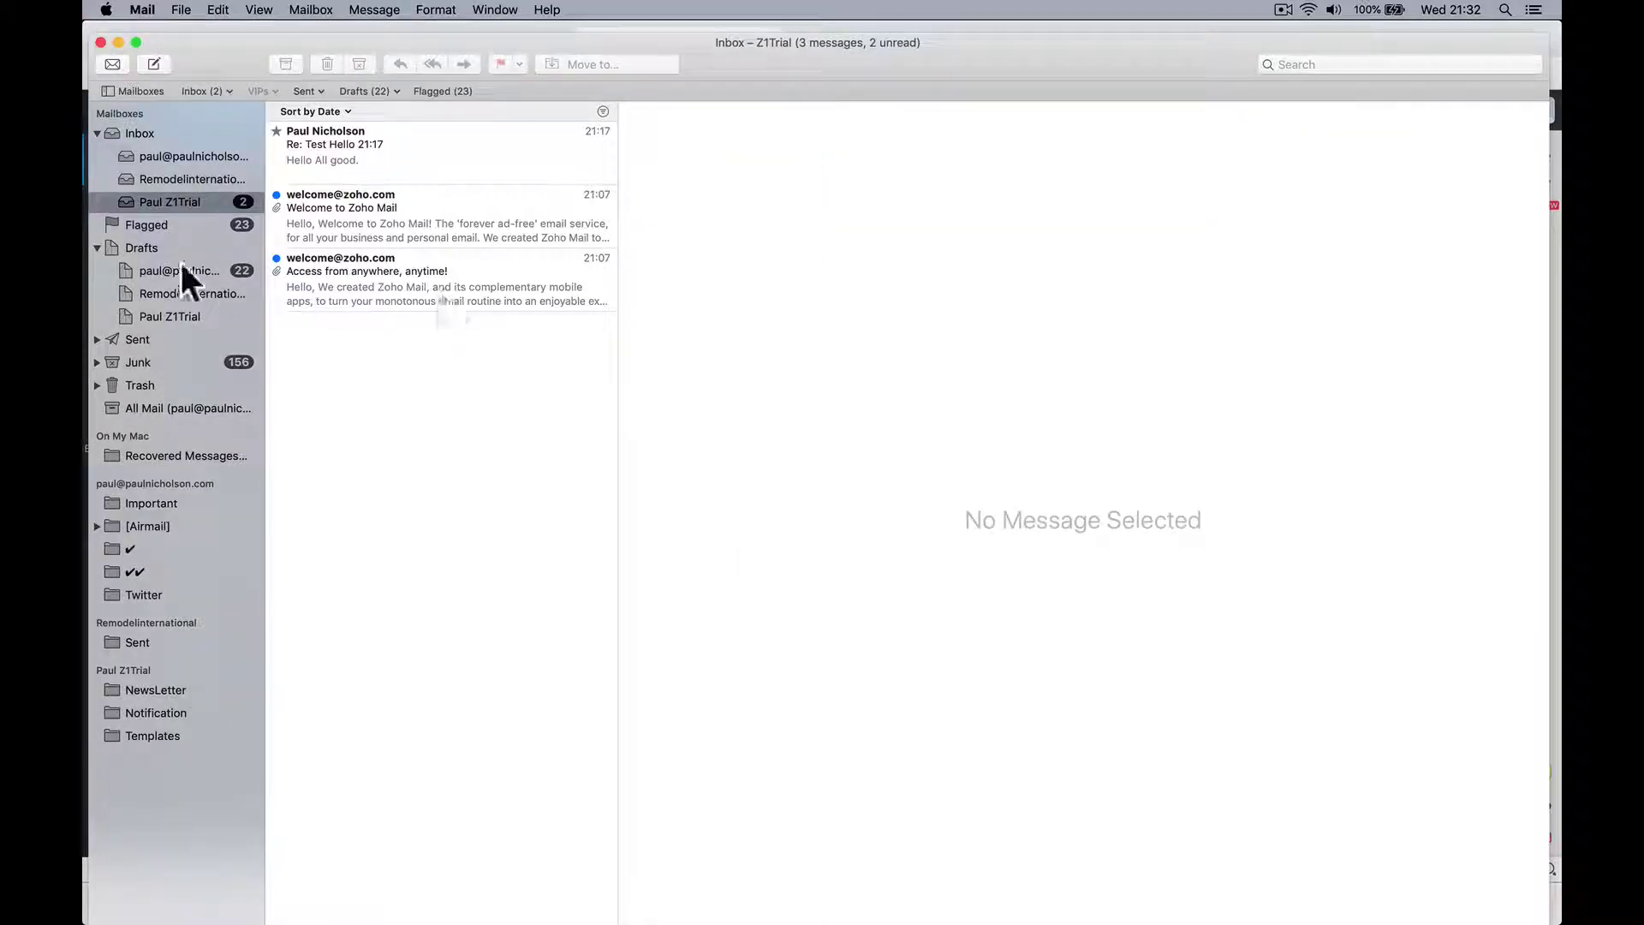
click(315, 217)
click(349, 279)
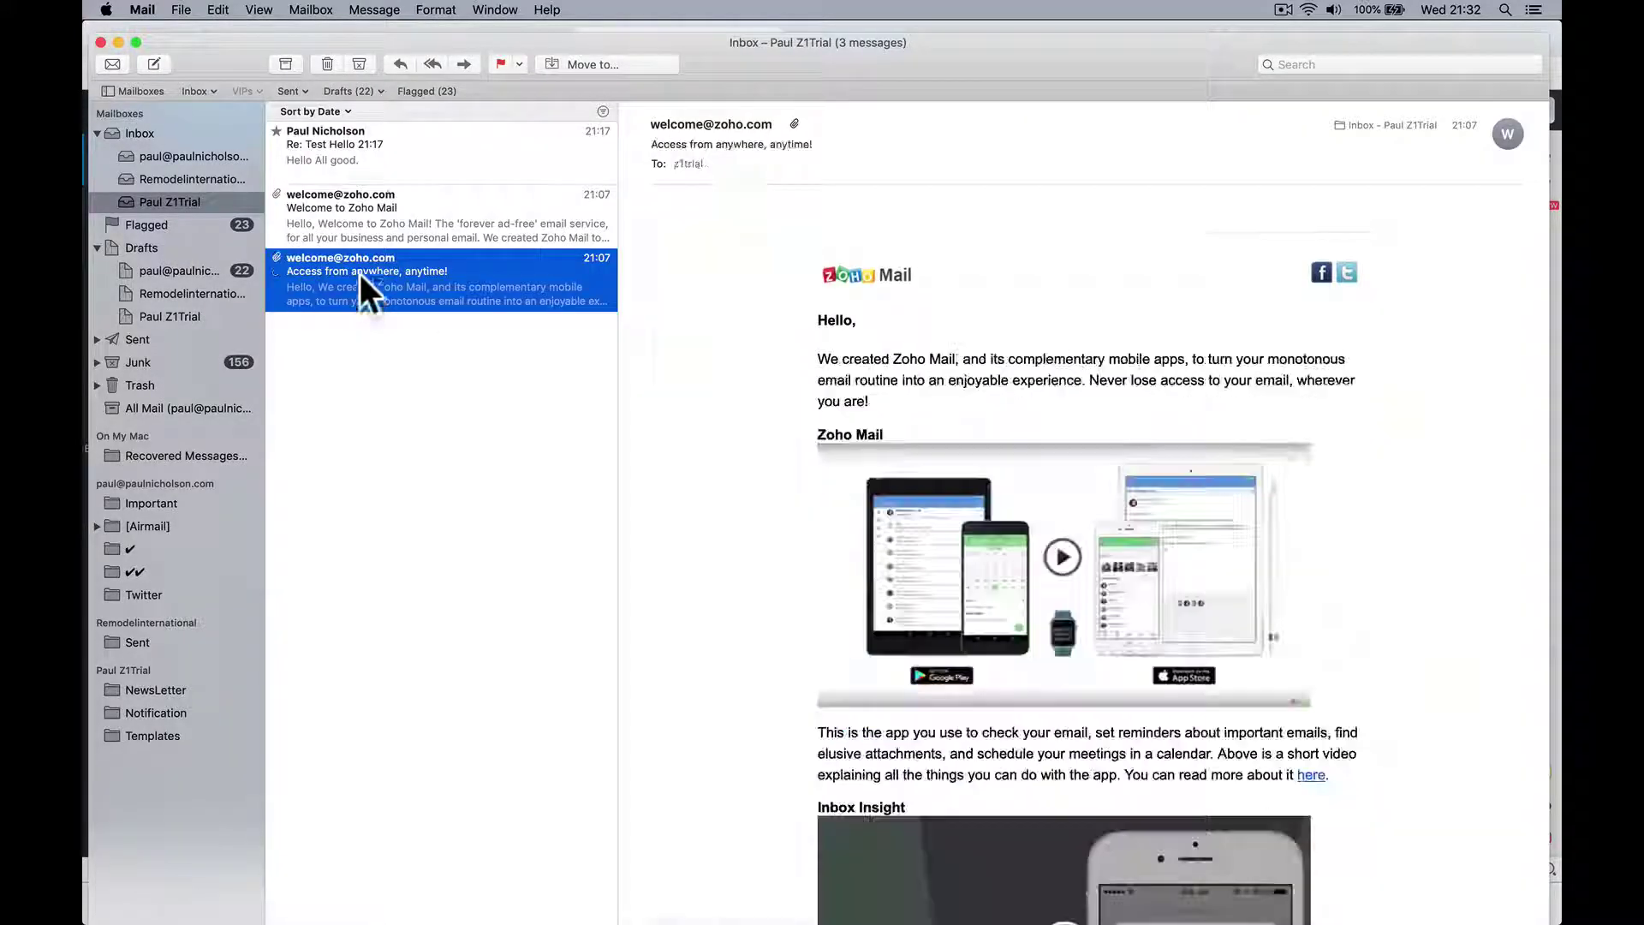
click(385, 173)
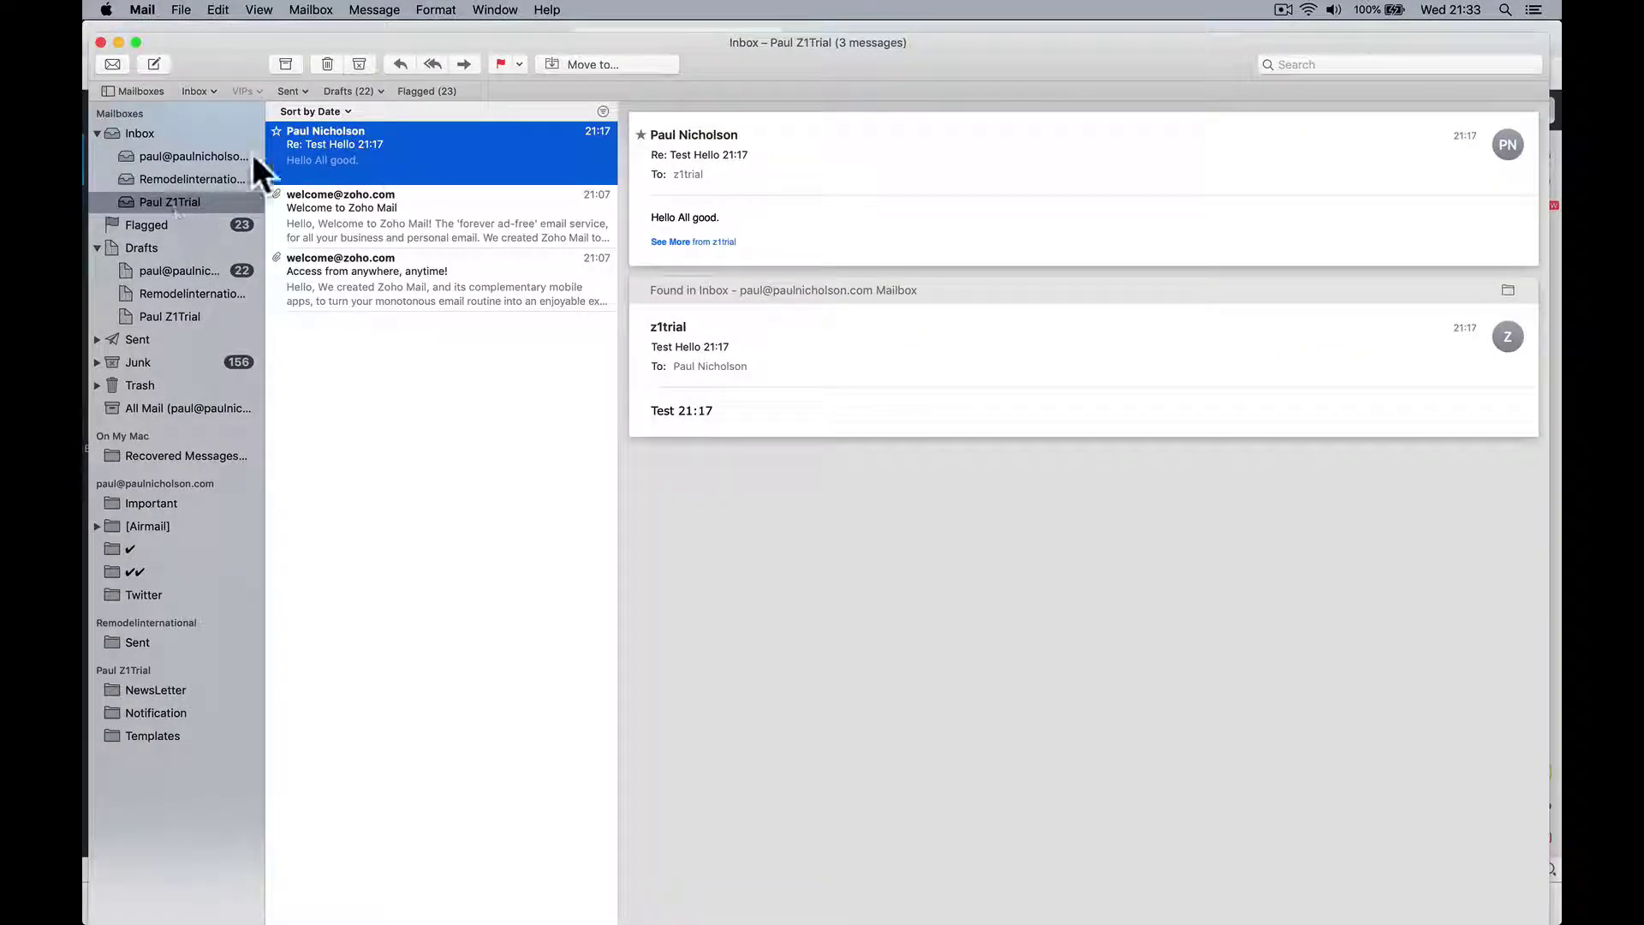
Step: Send an email to the personal address with subject 'Hello 21:33' and body 'Hello Test'
click(154, 63)
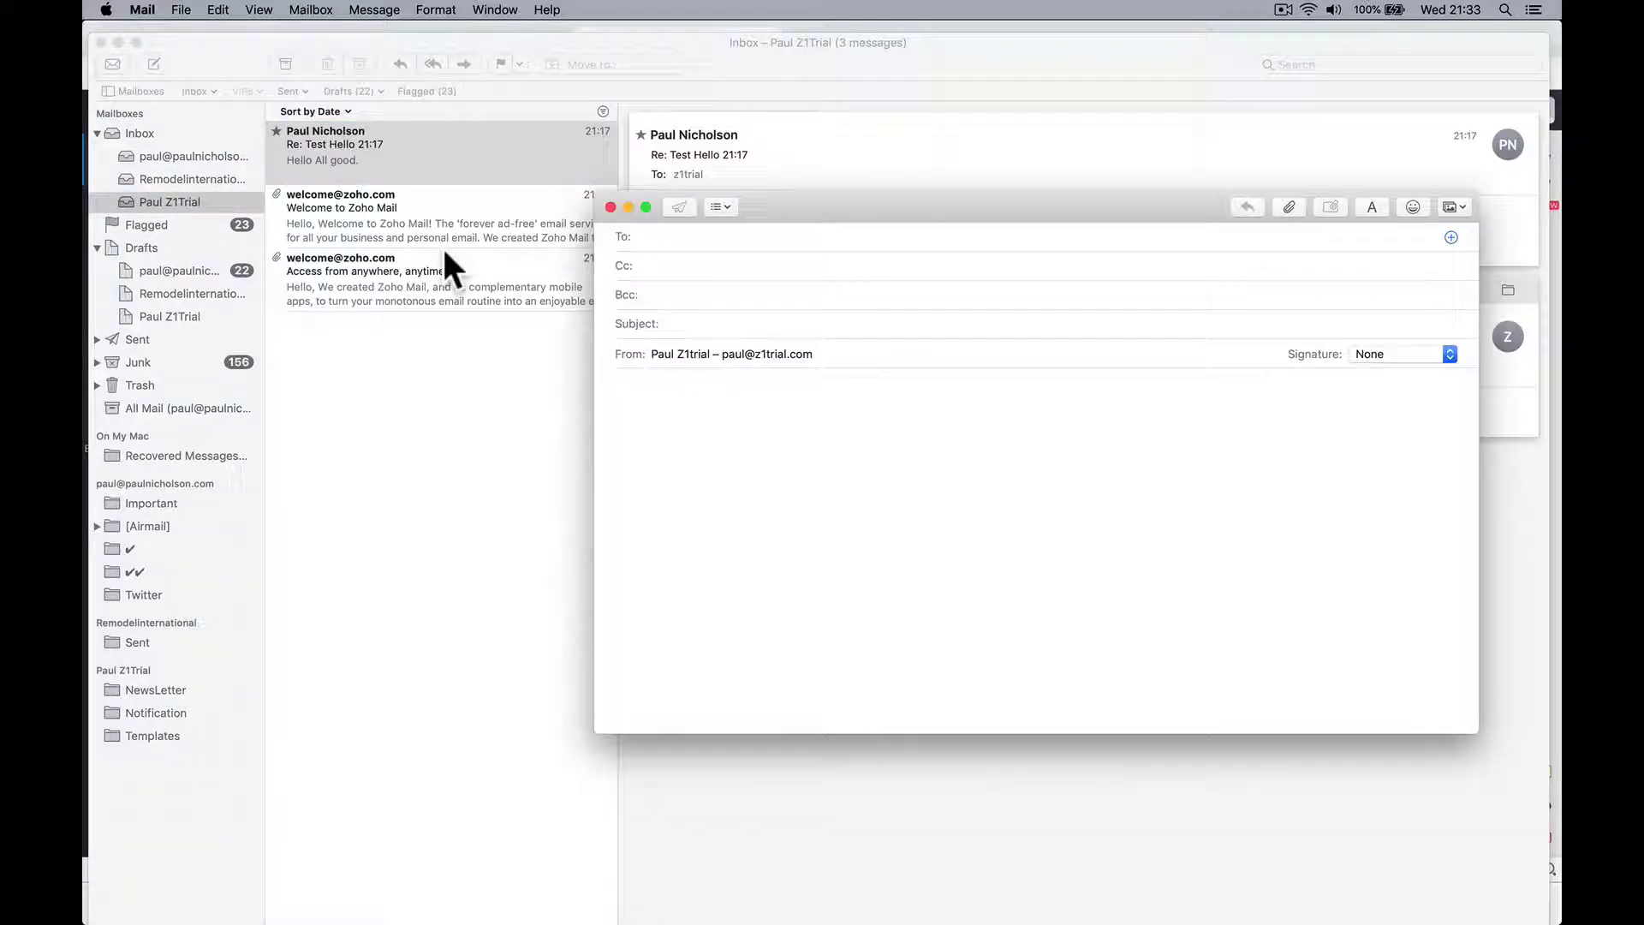
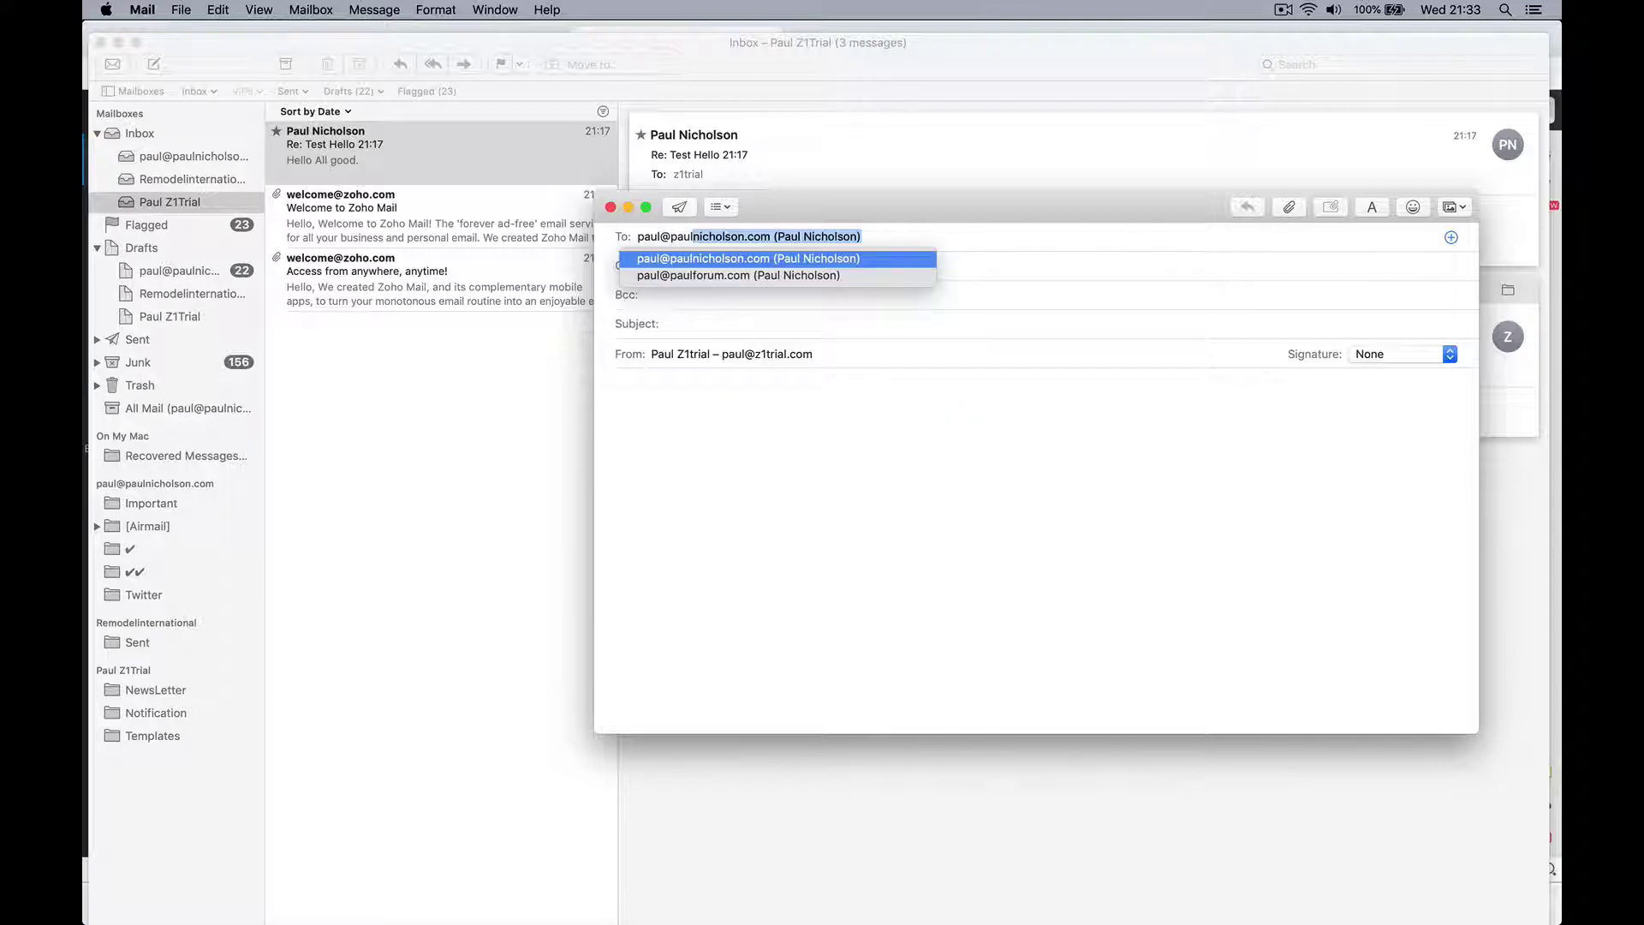
key(Tab)
key(Tab)
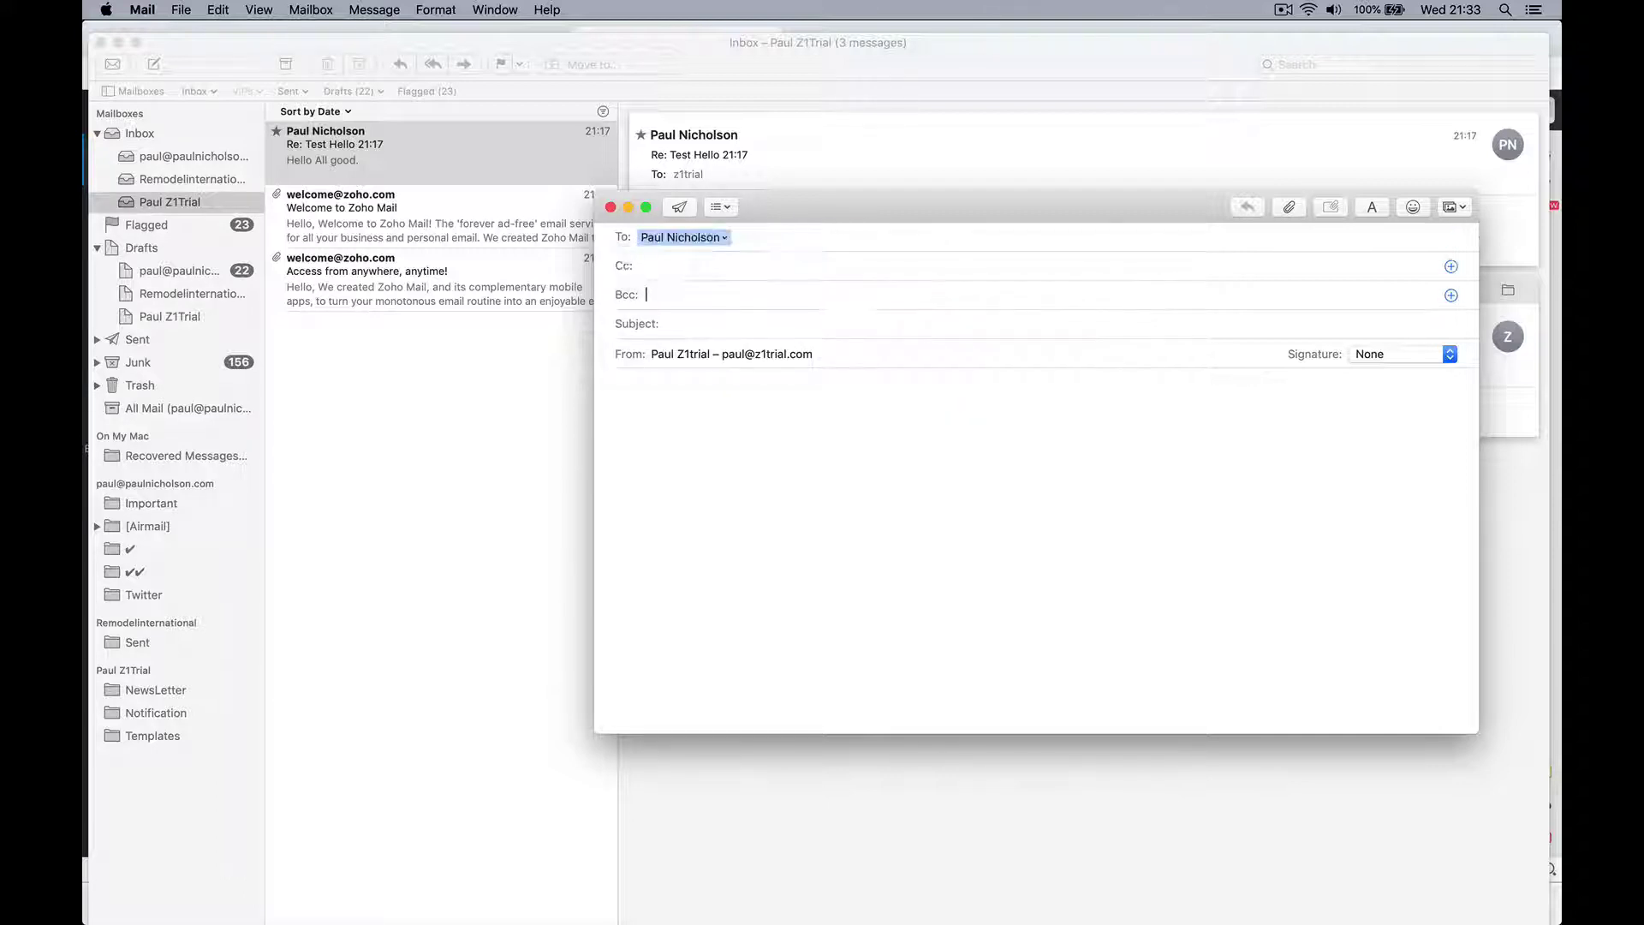
click(614, 387)
click(669, 324)
text(Hello)
text( 21:33)
text(ello Tes)
text(t)
click(681, 206)
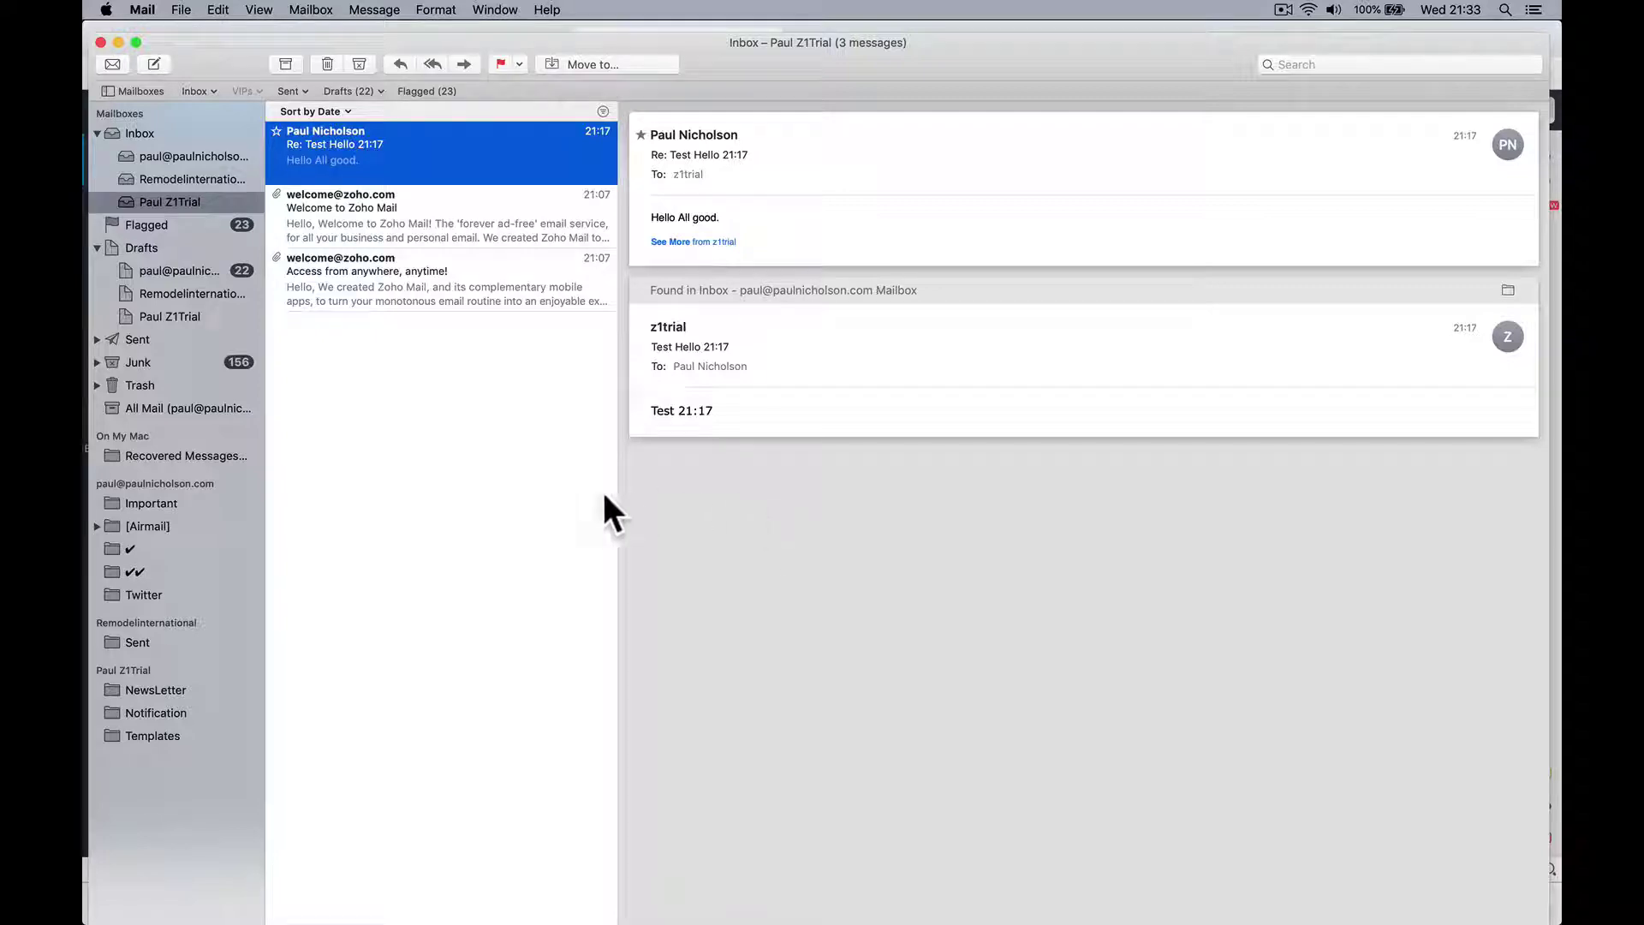
Step: Reply 'Hello all good' to the Hello 21:33 message in the main inbox
click(142, 154)
click(363, 142)
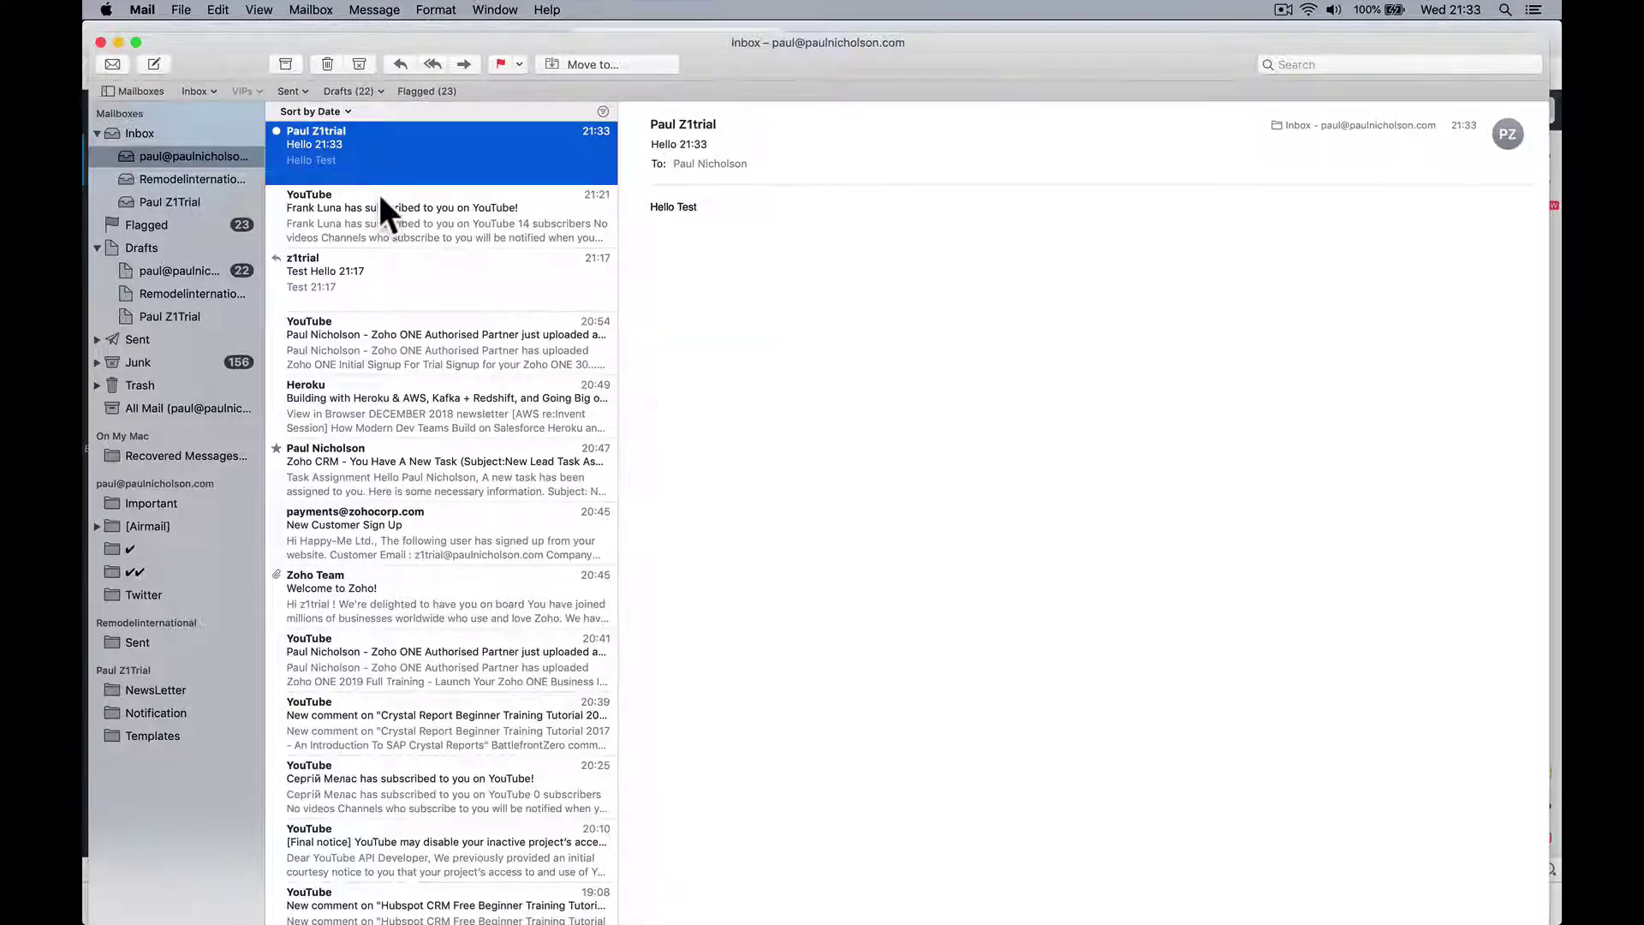
key(super+r)
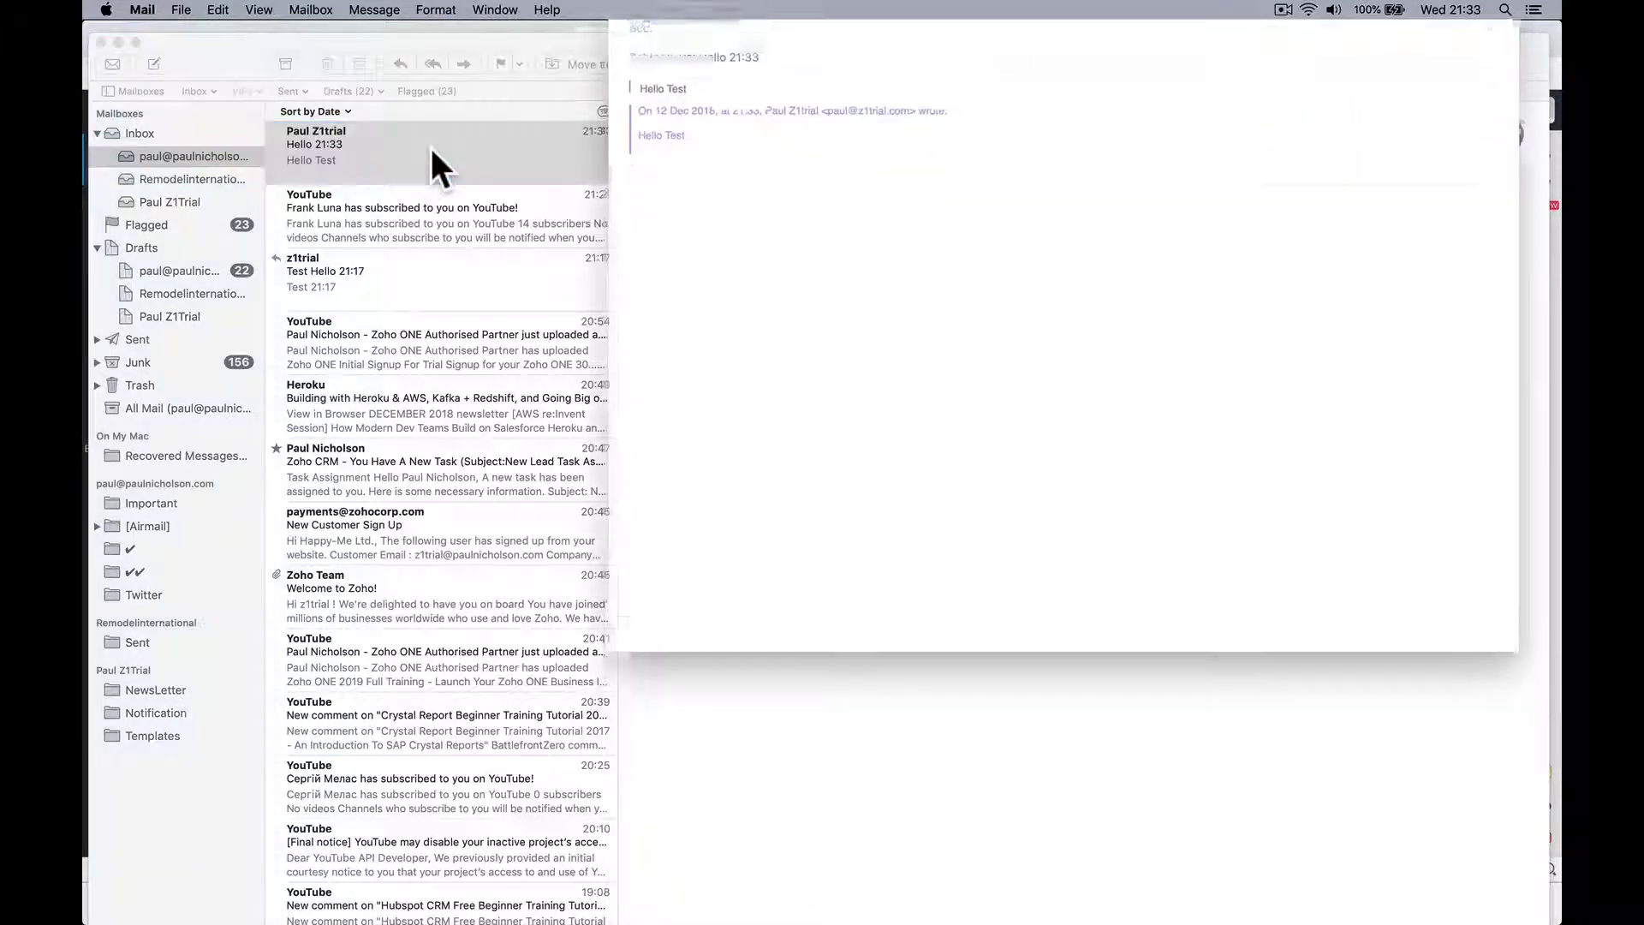
text(Hello all good)
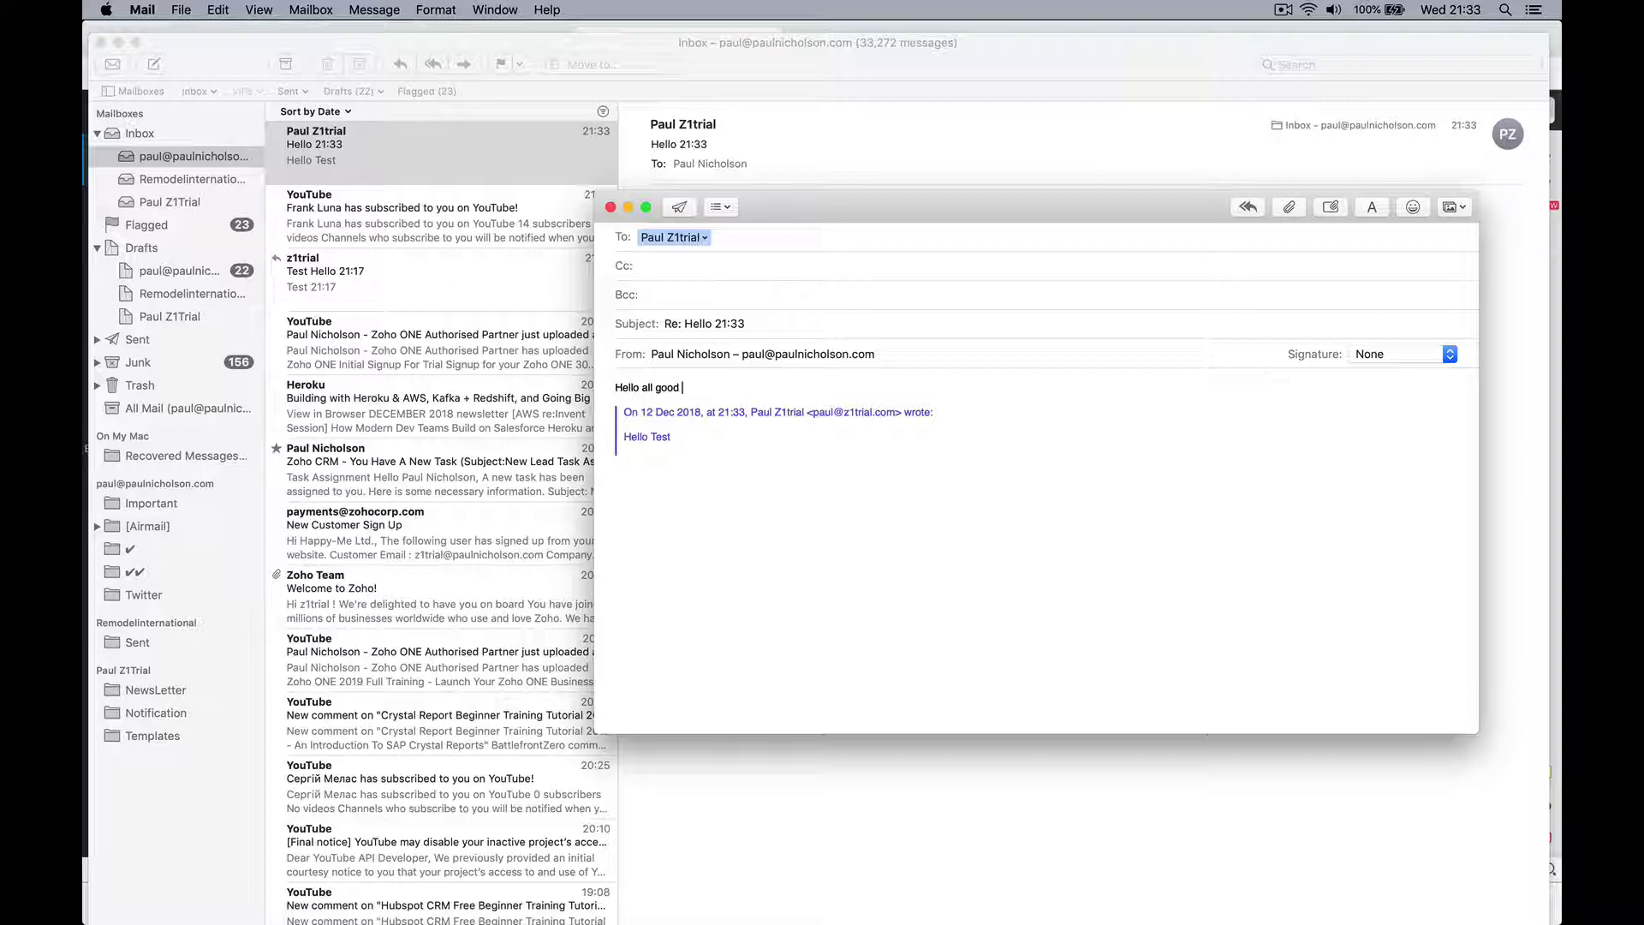
click(679, 206)
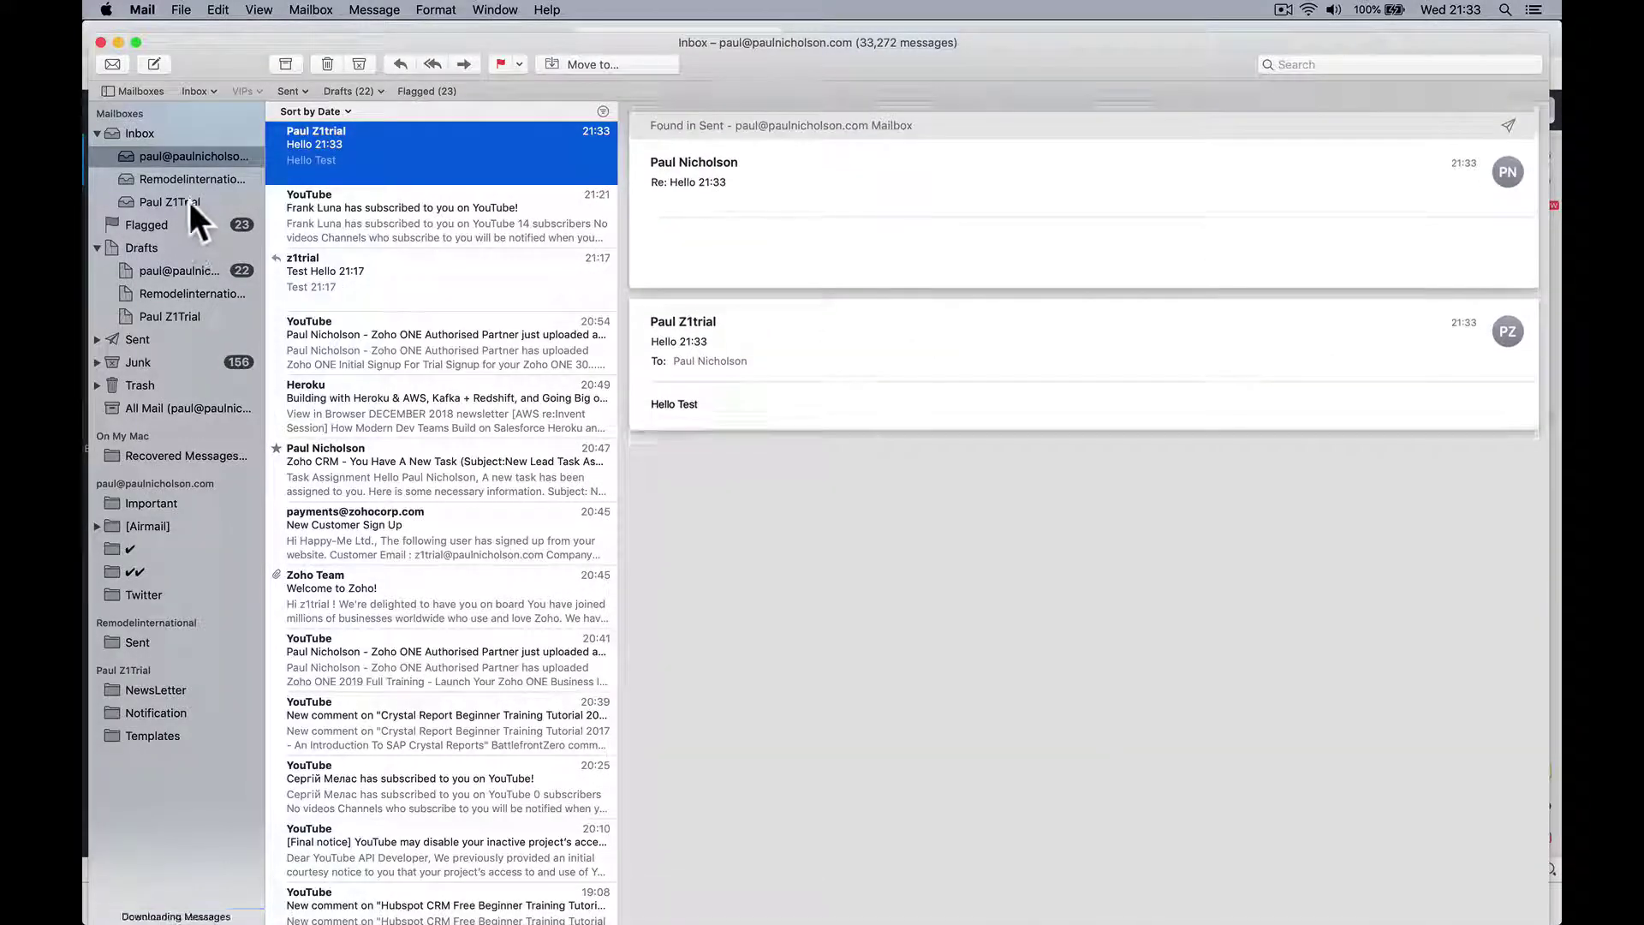
Step: Go back to Zoho in the browser, close mail settings and sign out of the admin account
click(186, 199)
click(578, 892)
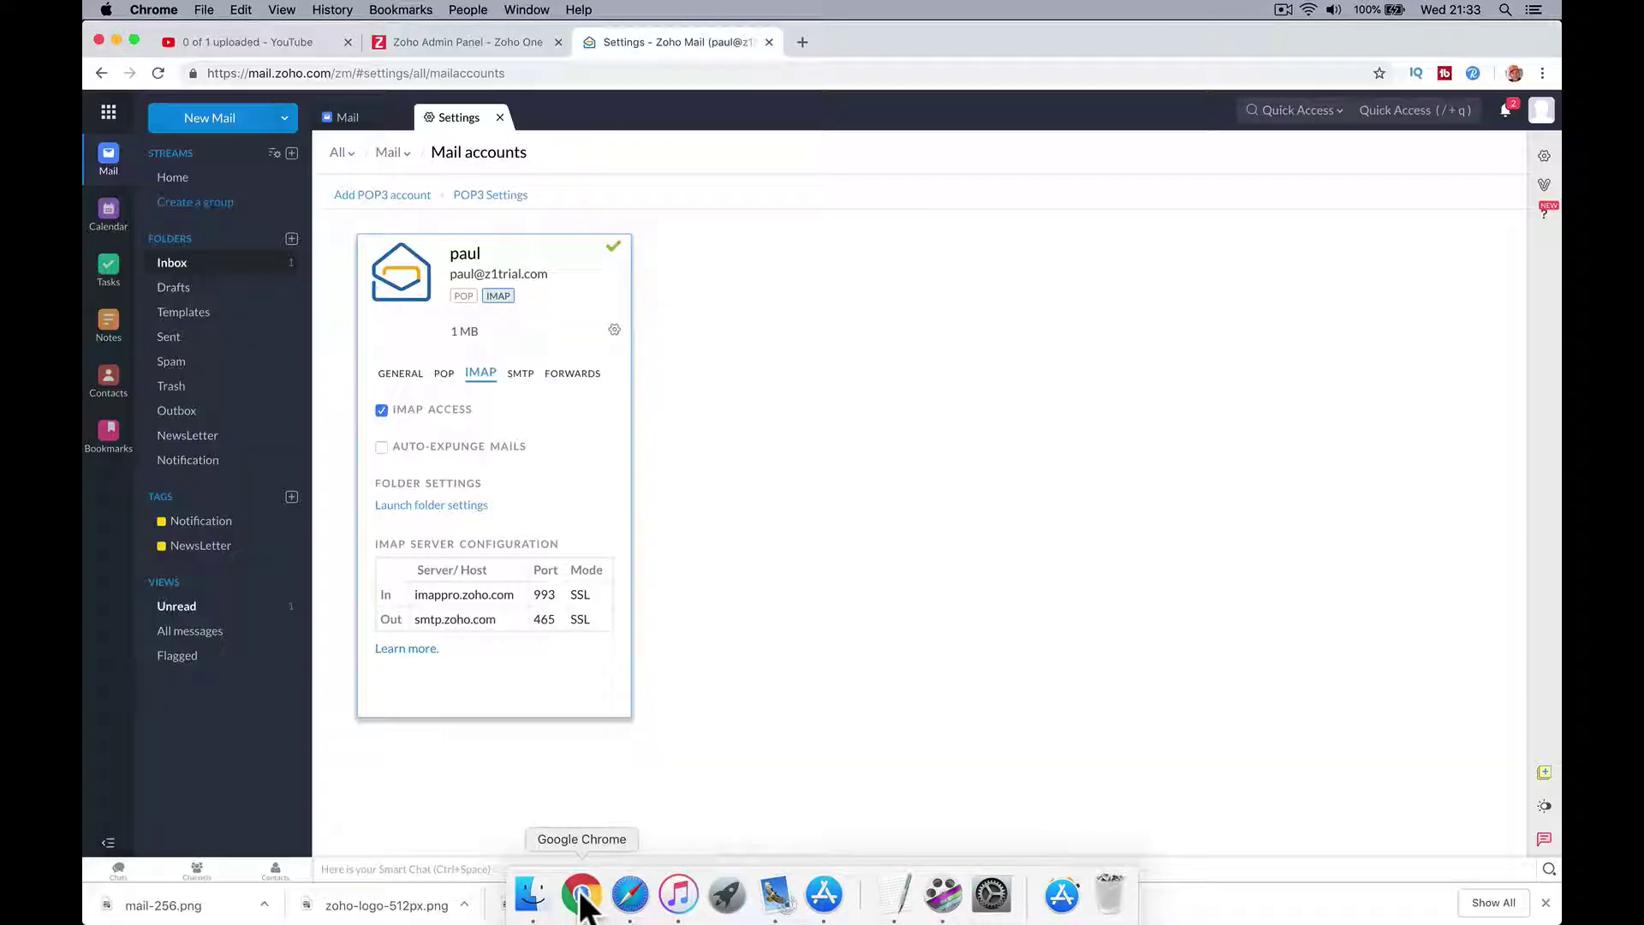
click(767, 41)
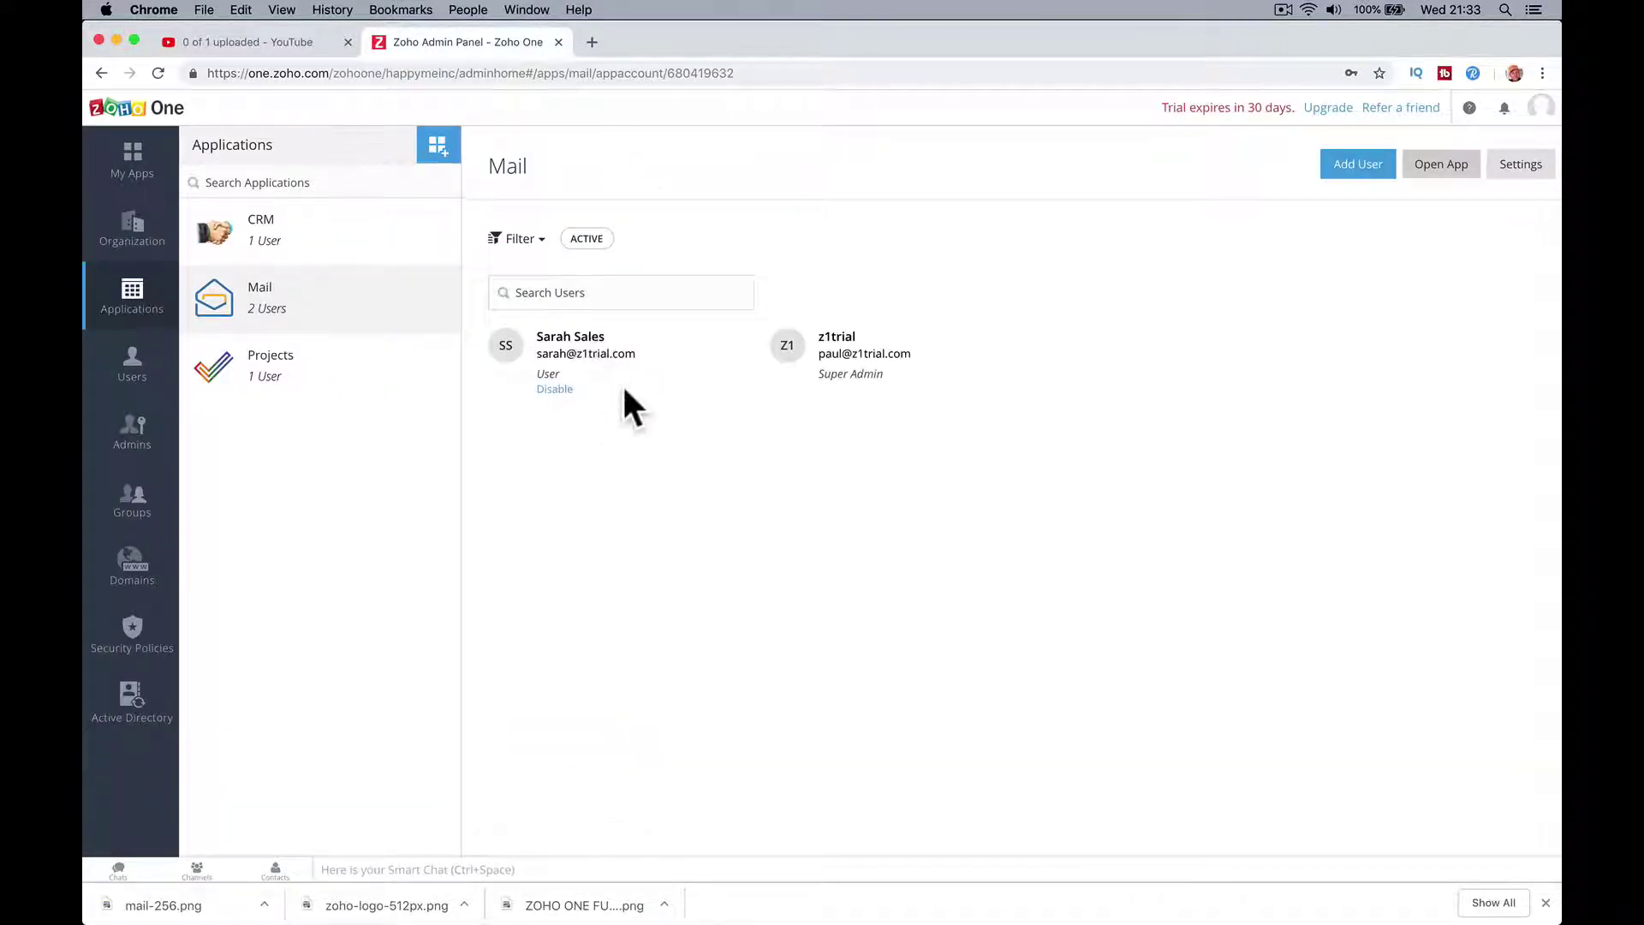
click(1540, 106)
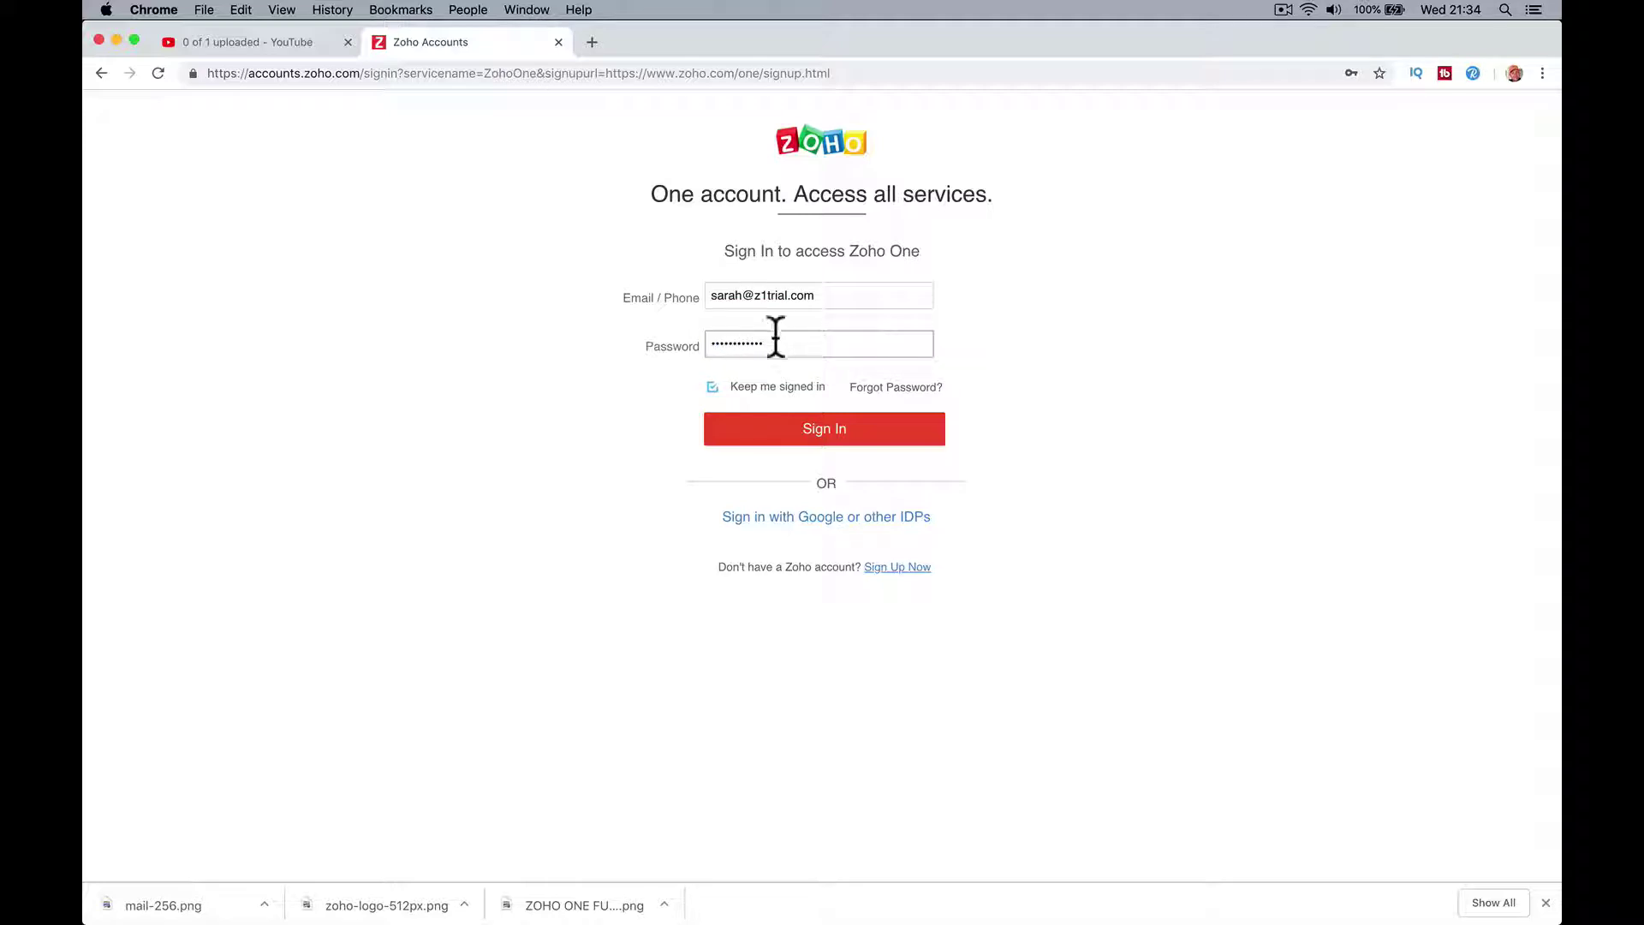
Step: Sign in as the second user, accept the GMT+0 Europe/London timezone update and step through the welcome tour
click(776, 435)
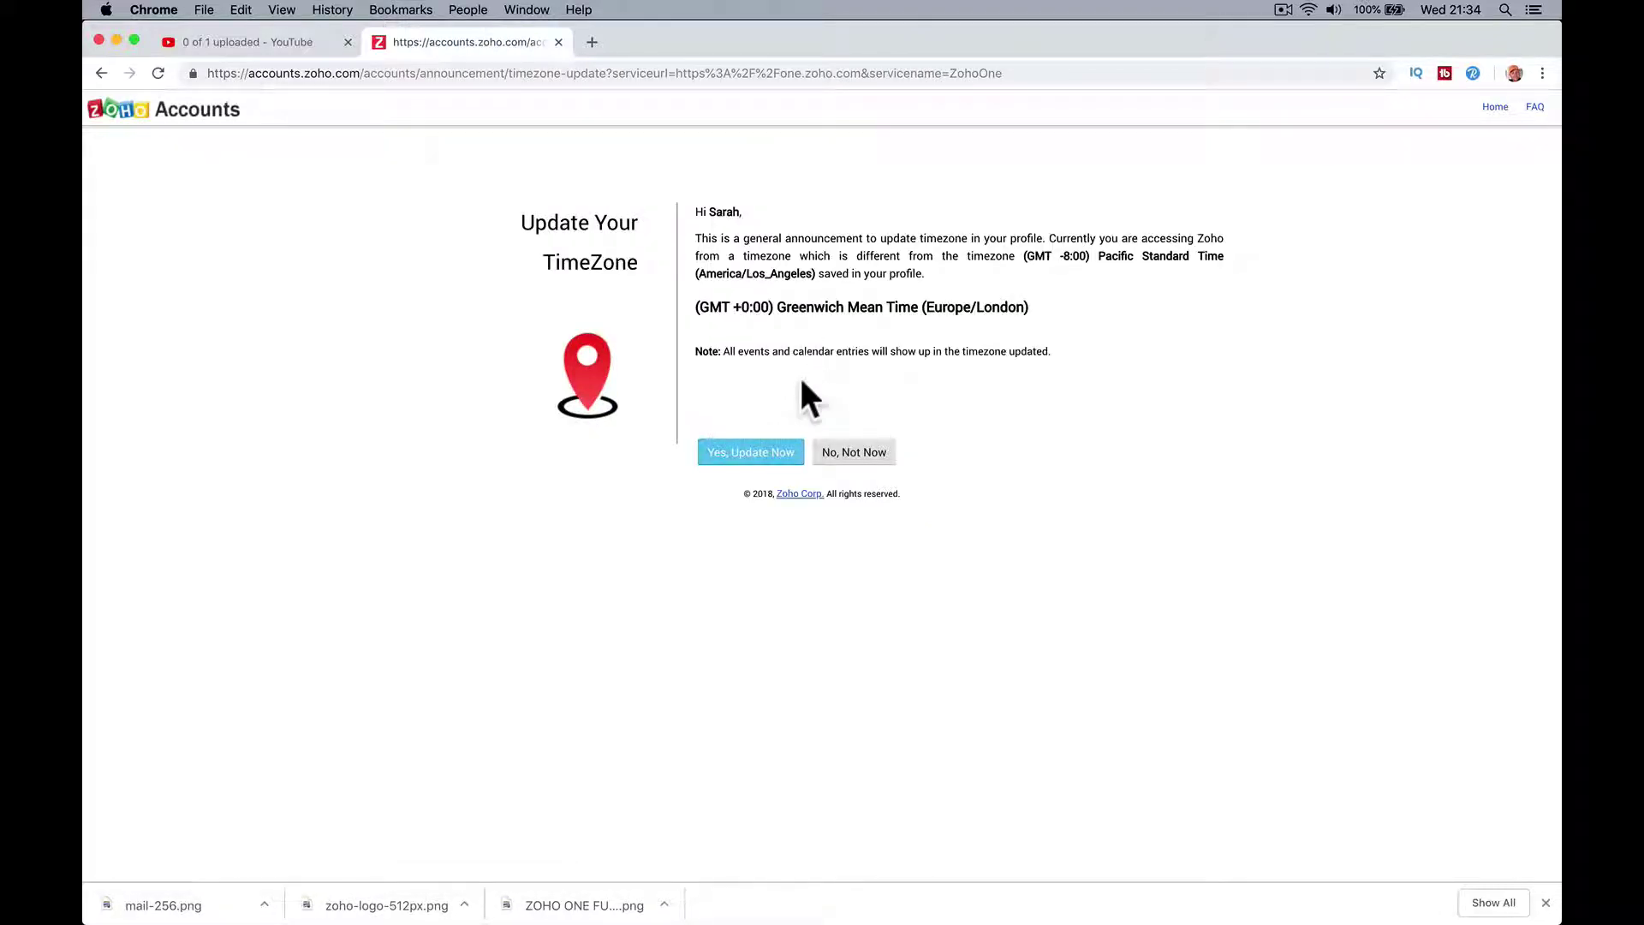
click(760, 454)
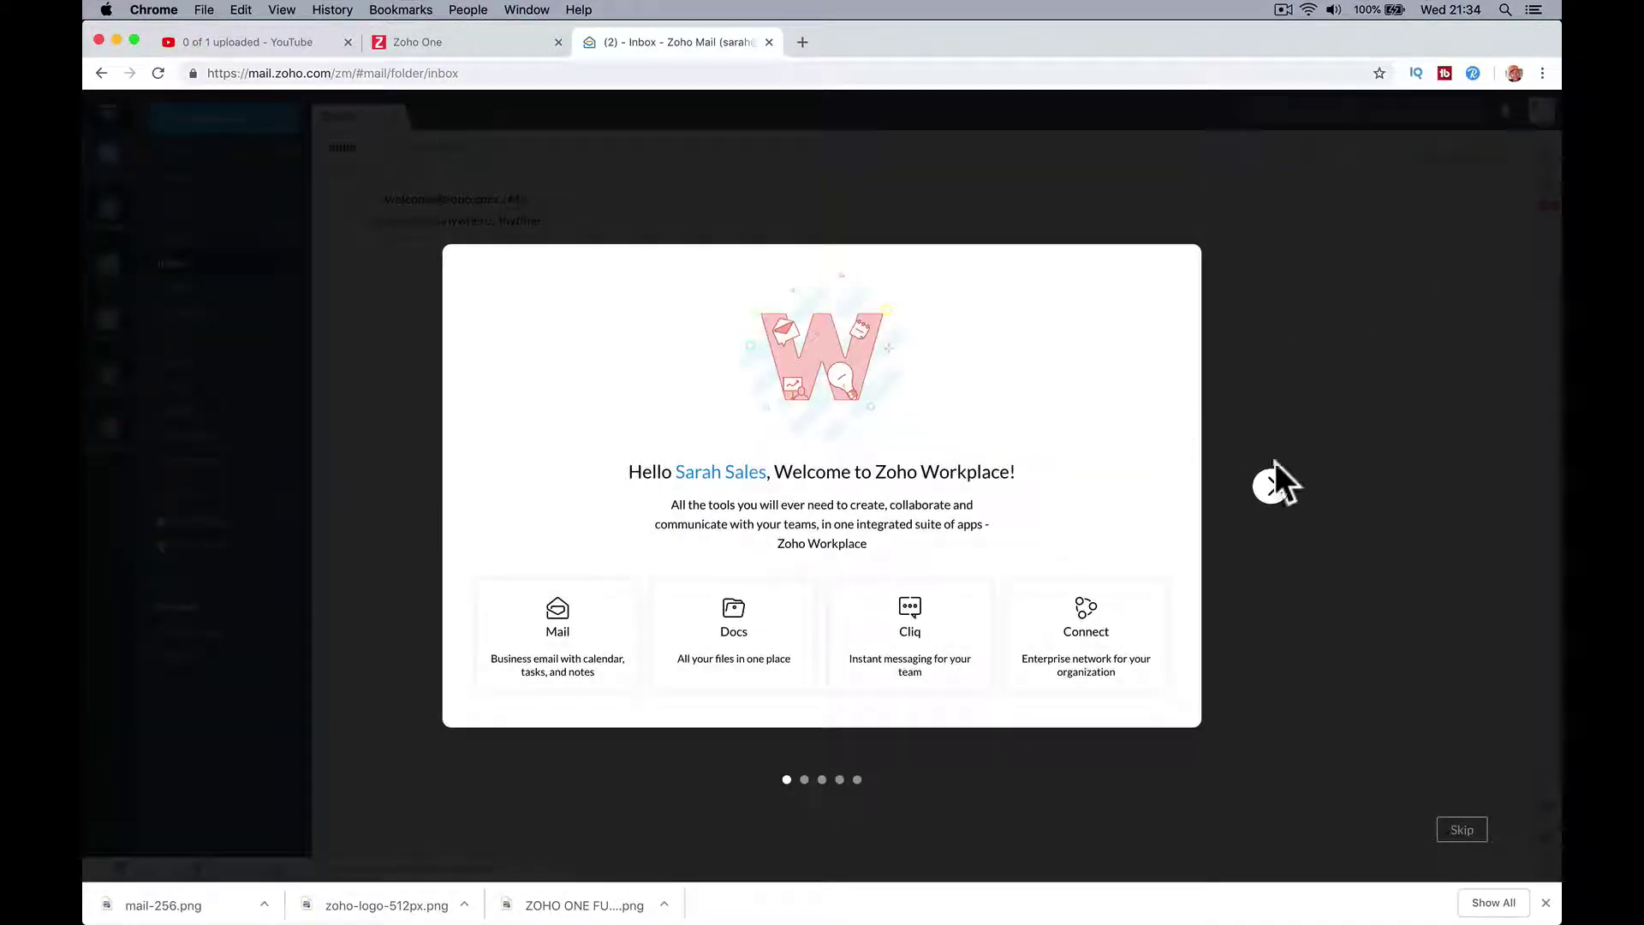
click(1286, 485)
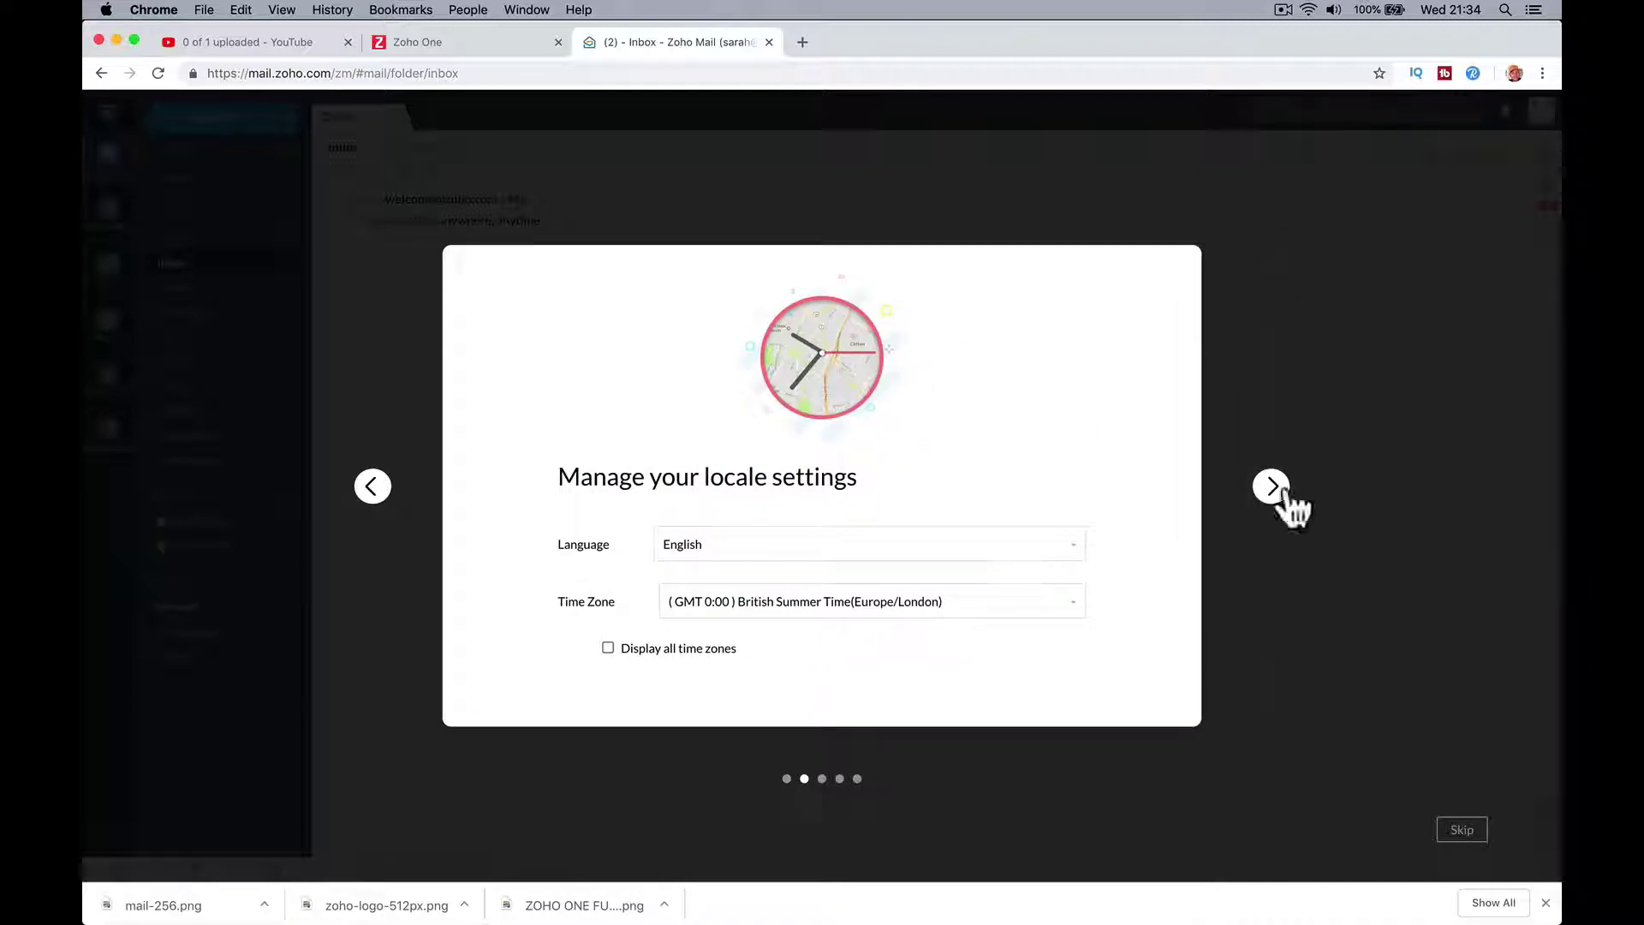
click(1286, 485)
click(1286, 485)
click(1286, 485)
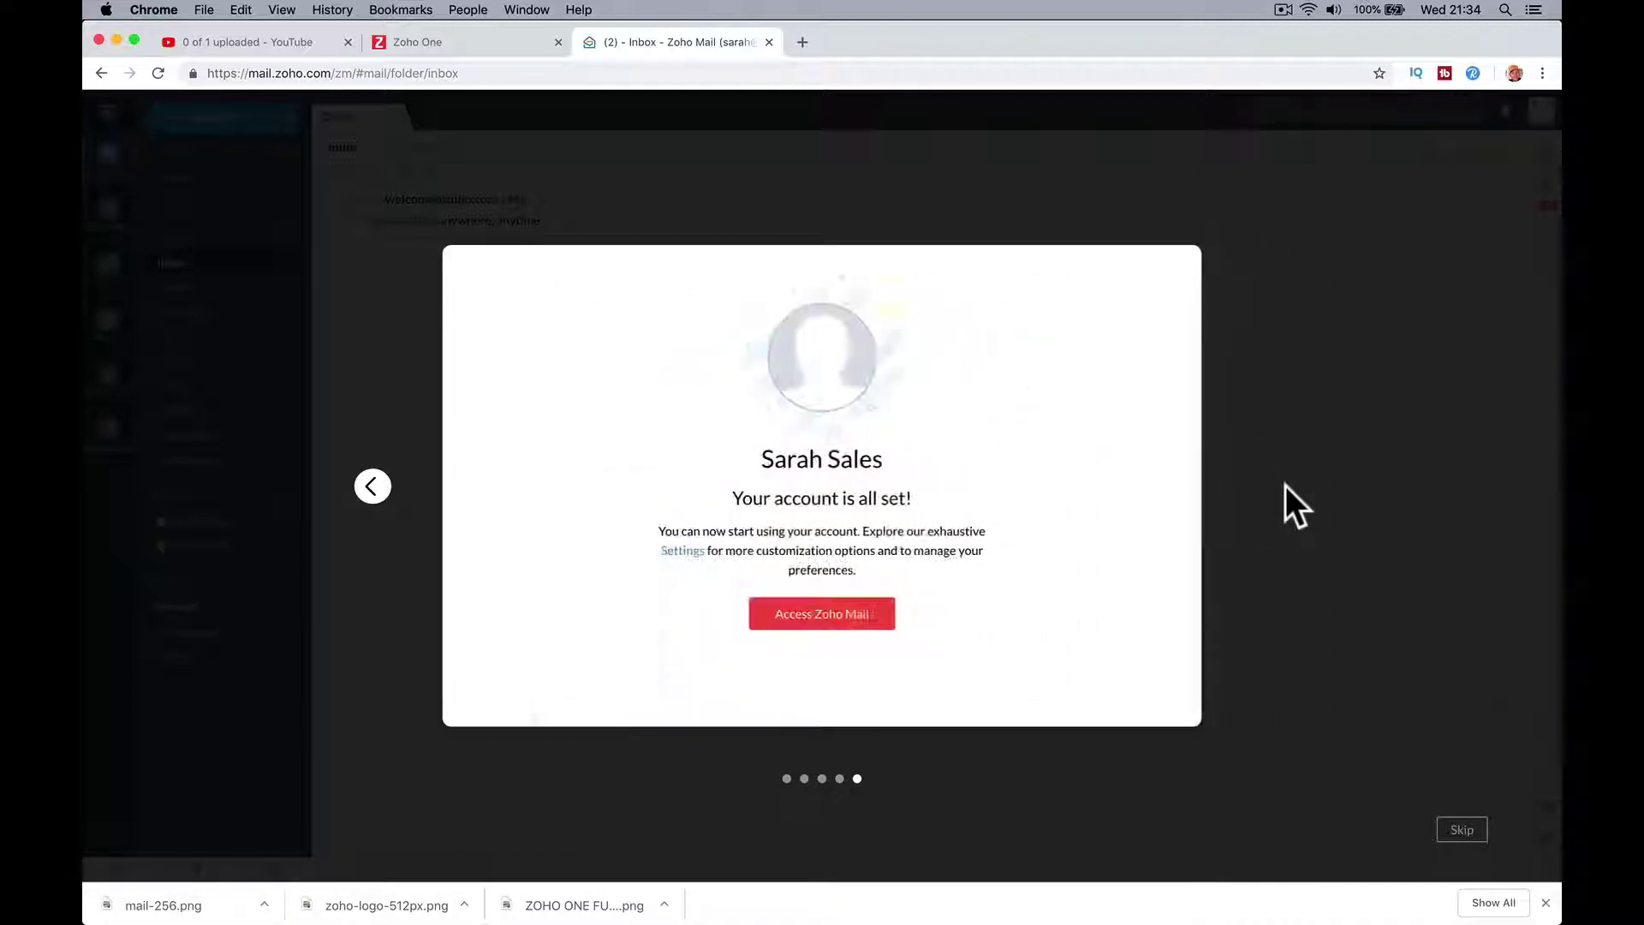
Step: Skip the tour and tick IMAP Access in the second user's Mail Accounts settings
click(1461, 827)
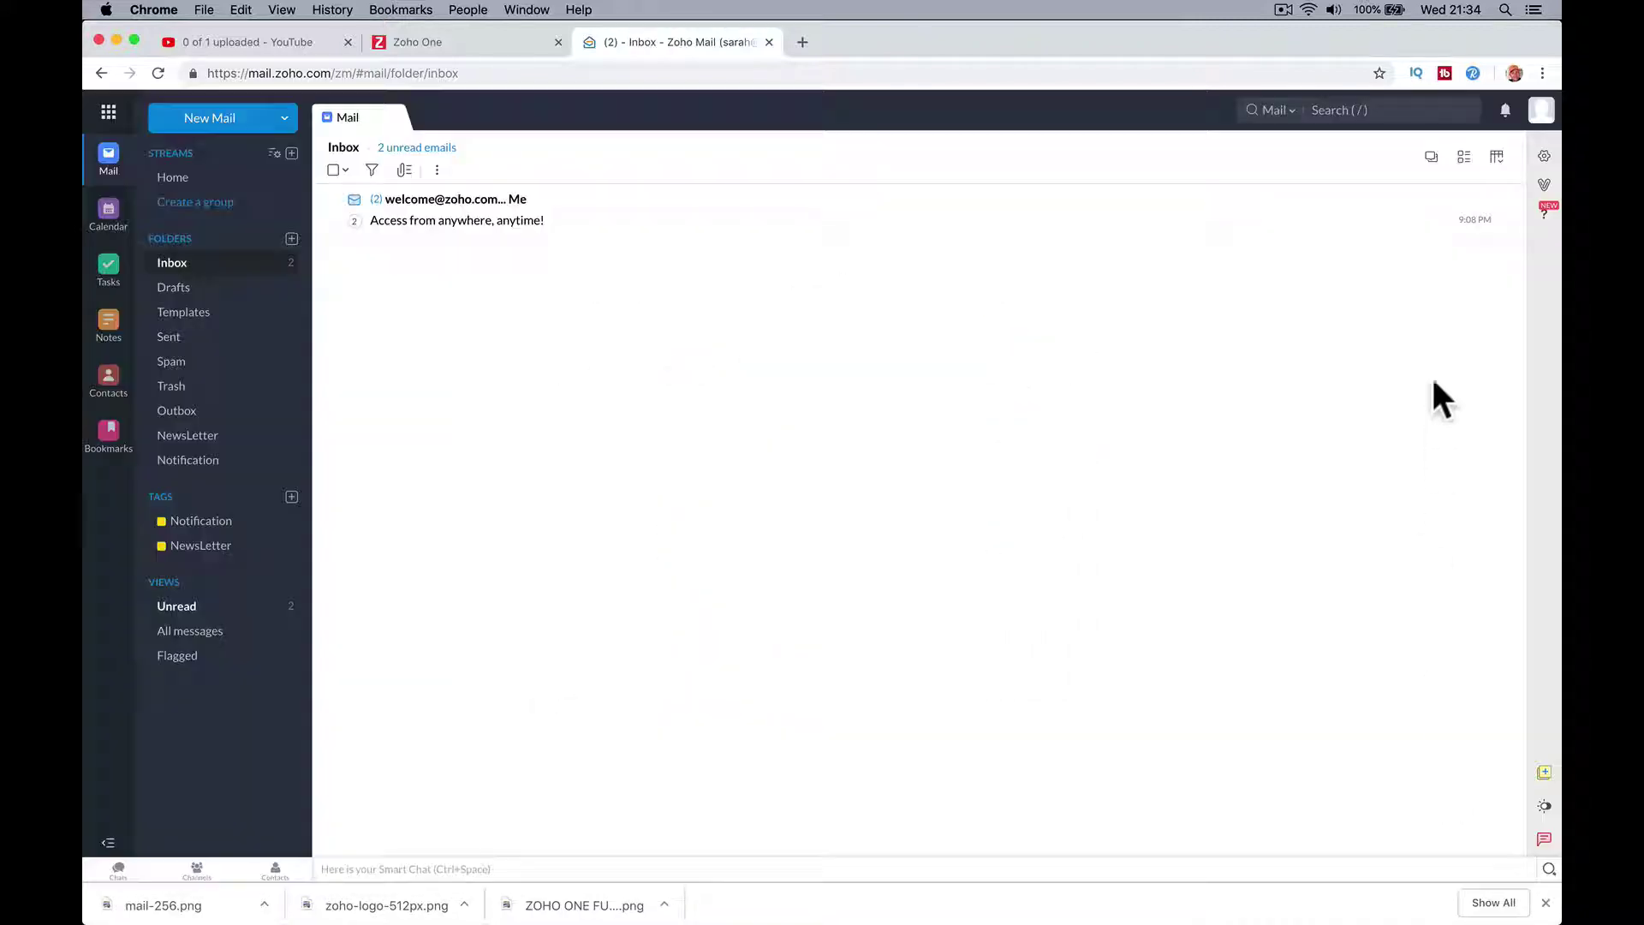
click(1544, 156)
scroll(525, 499, down, 5)
click(397, 531)
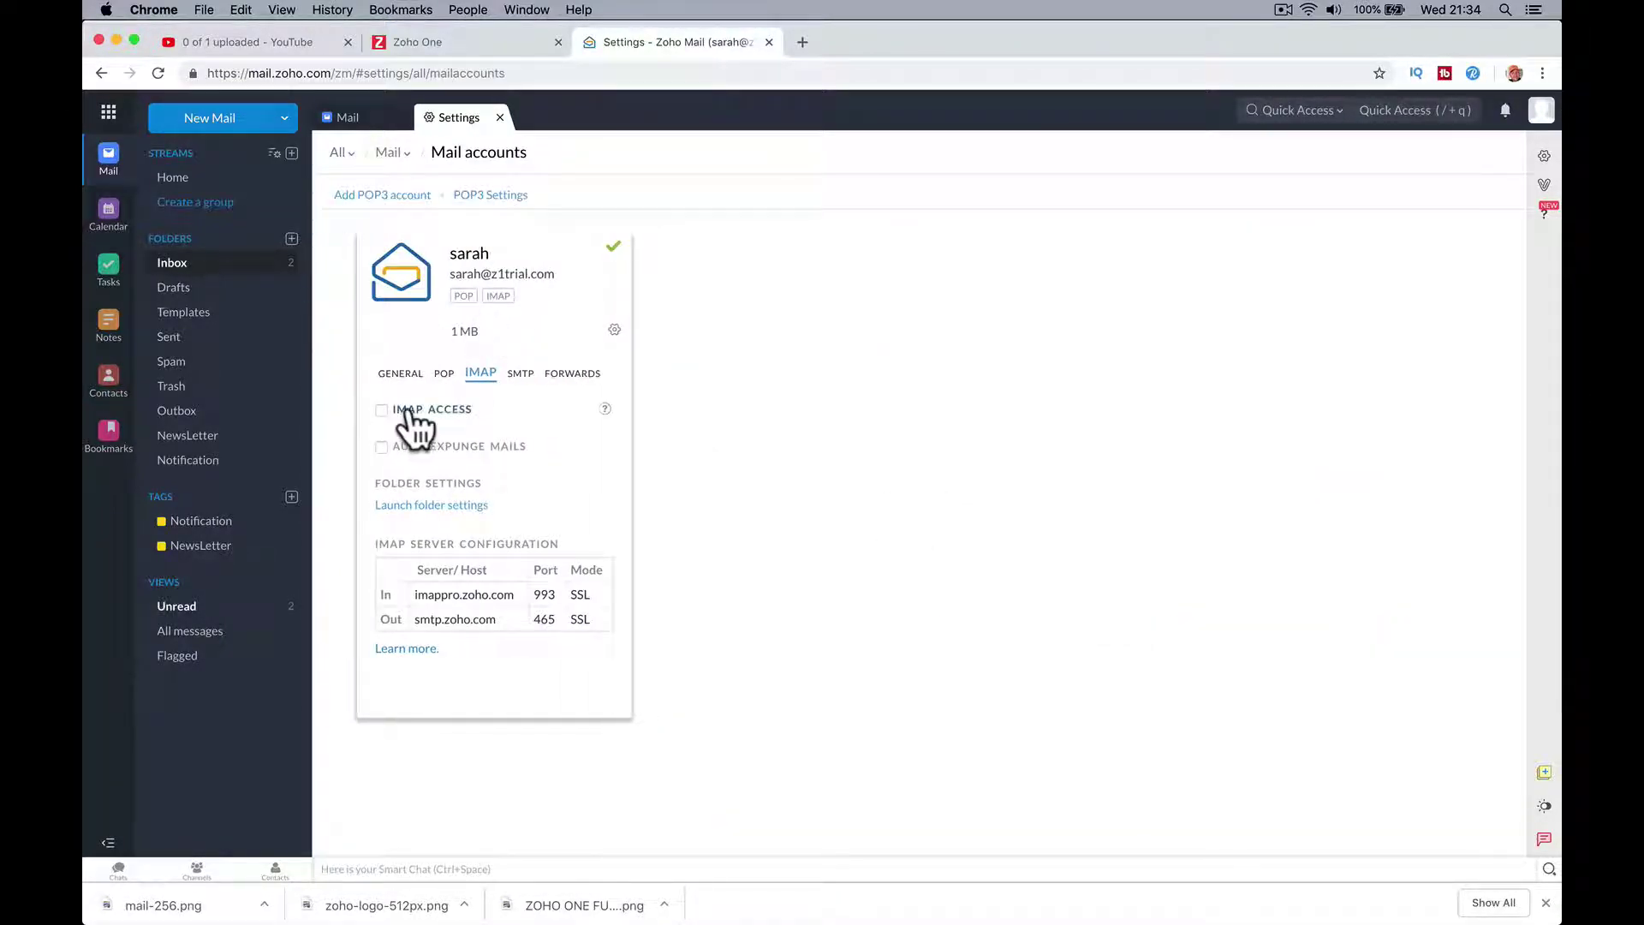
click(381, 410)
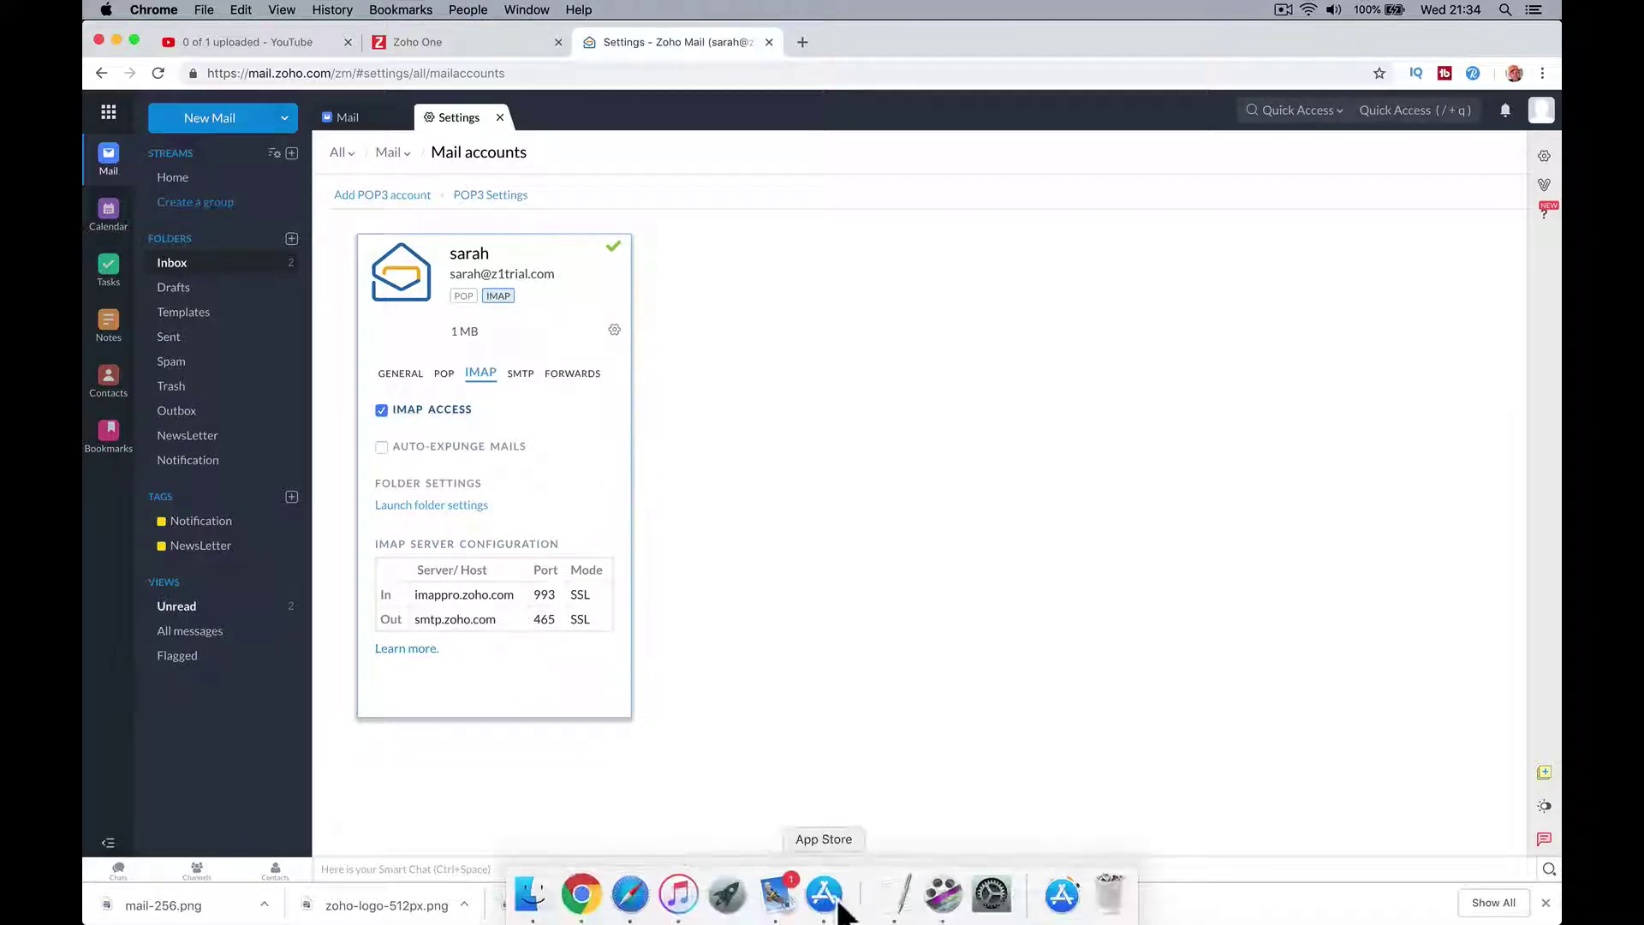
Step: Back in Apple Mail, read the Re: Hello 21:33 reply and start adding an Other Mail Account
click(774, 911)
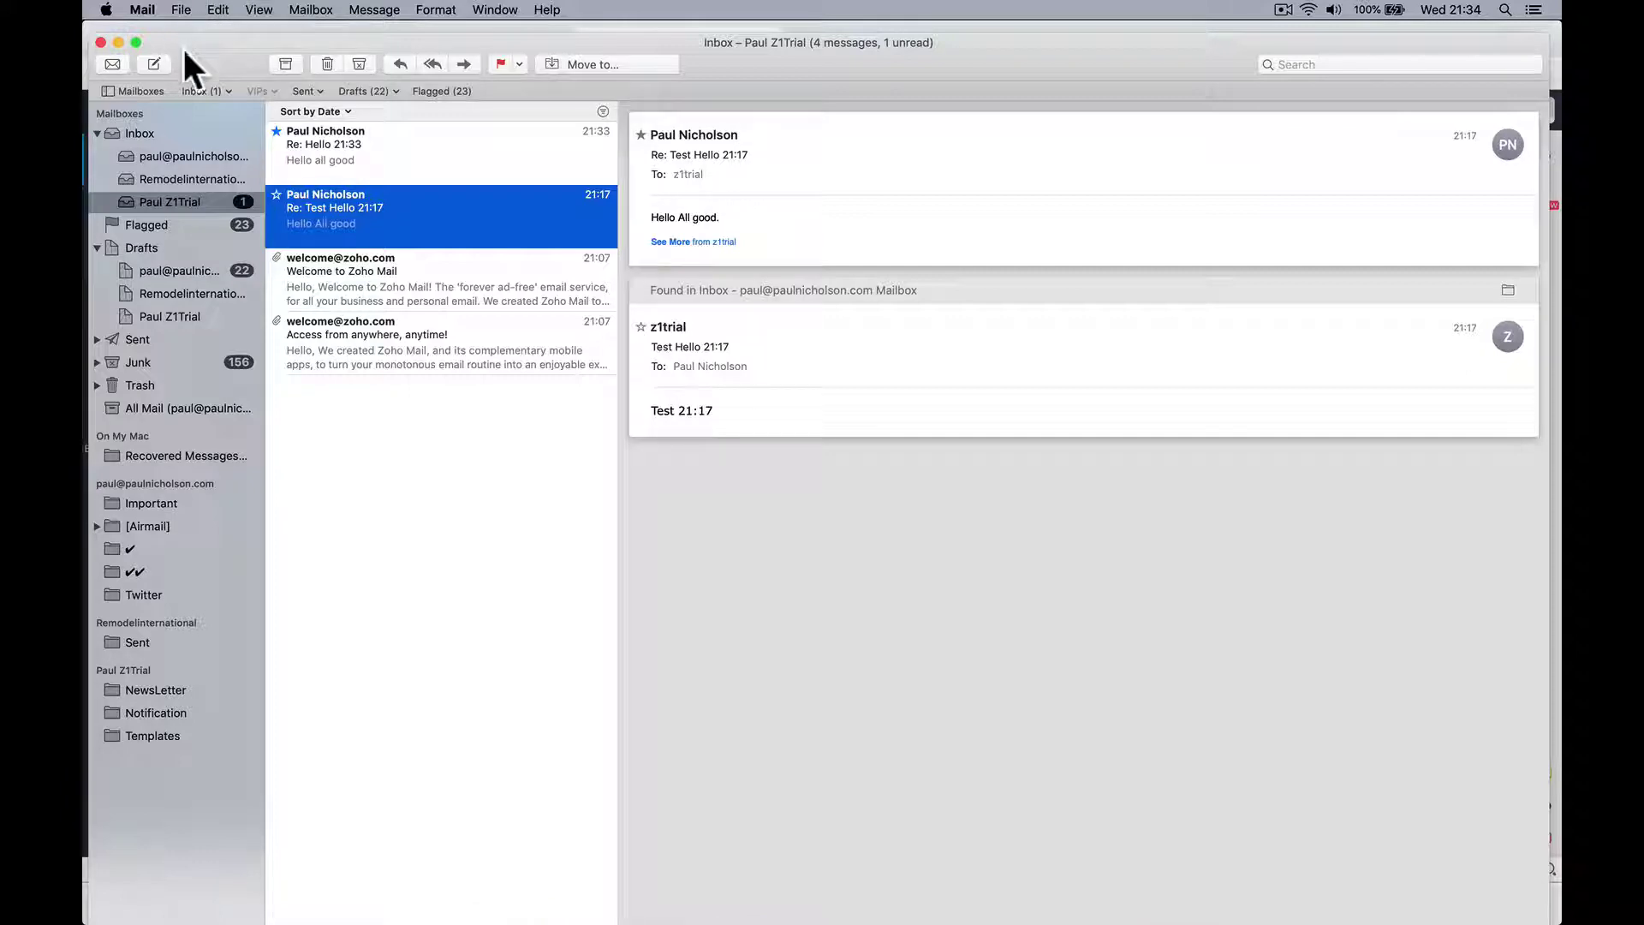
click(430, 156)
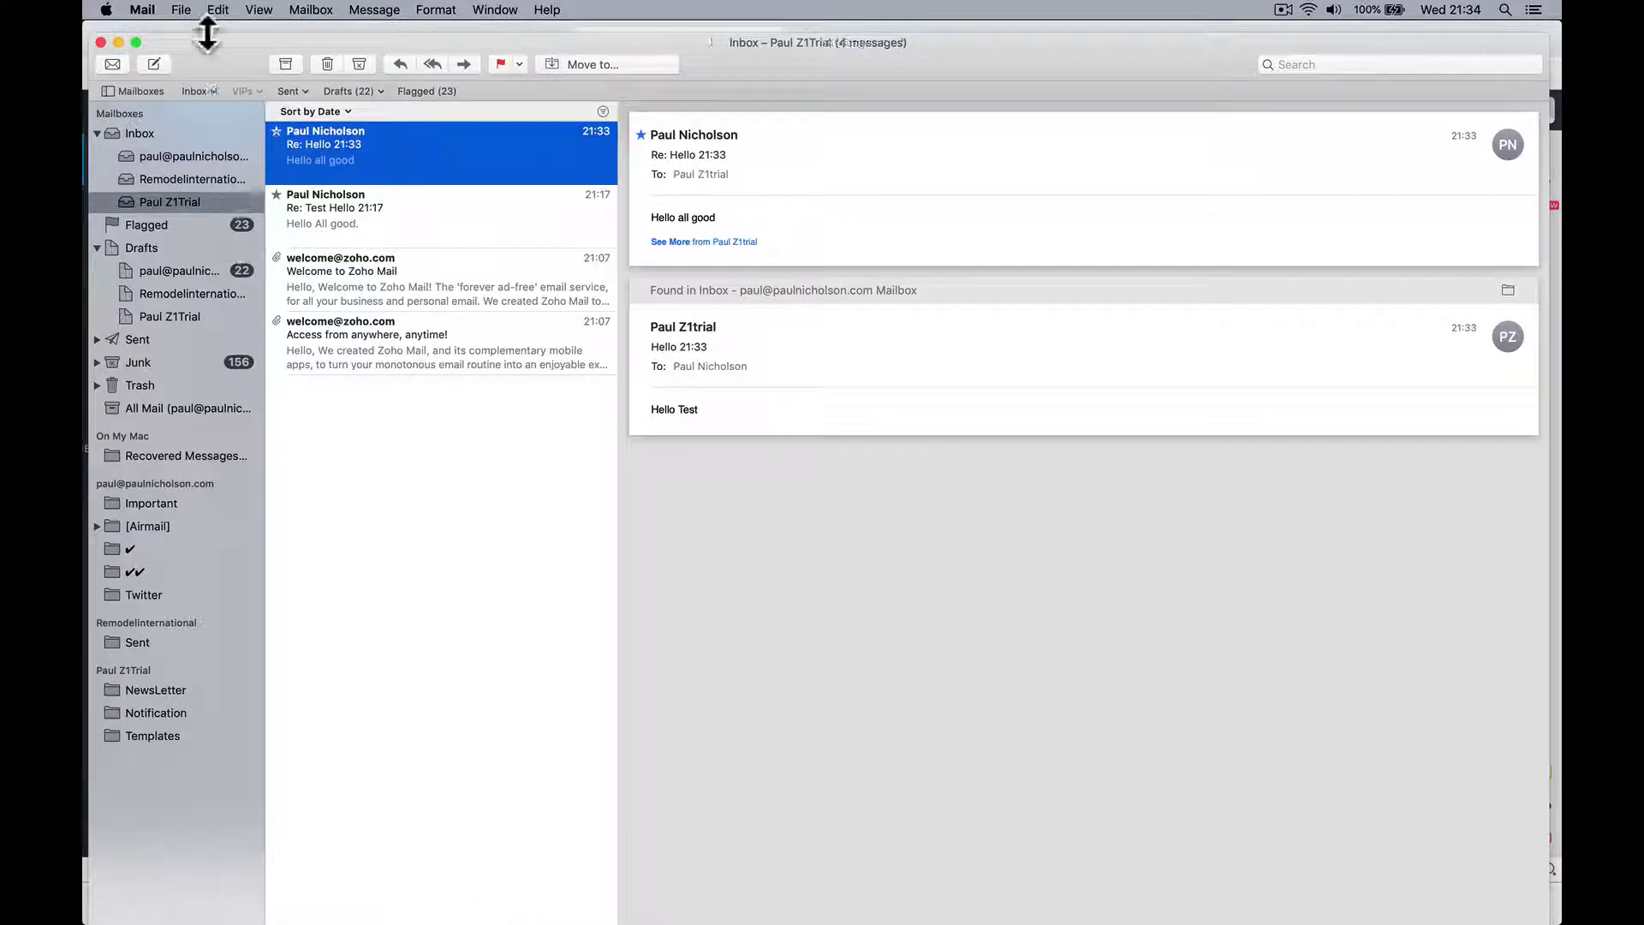
click(147, 9)
click(220, 101)
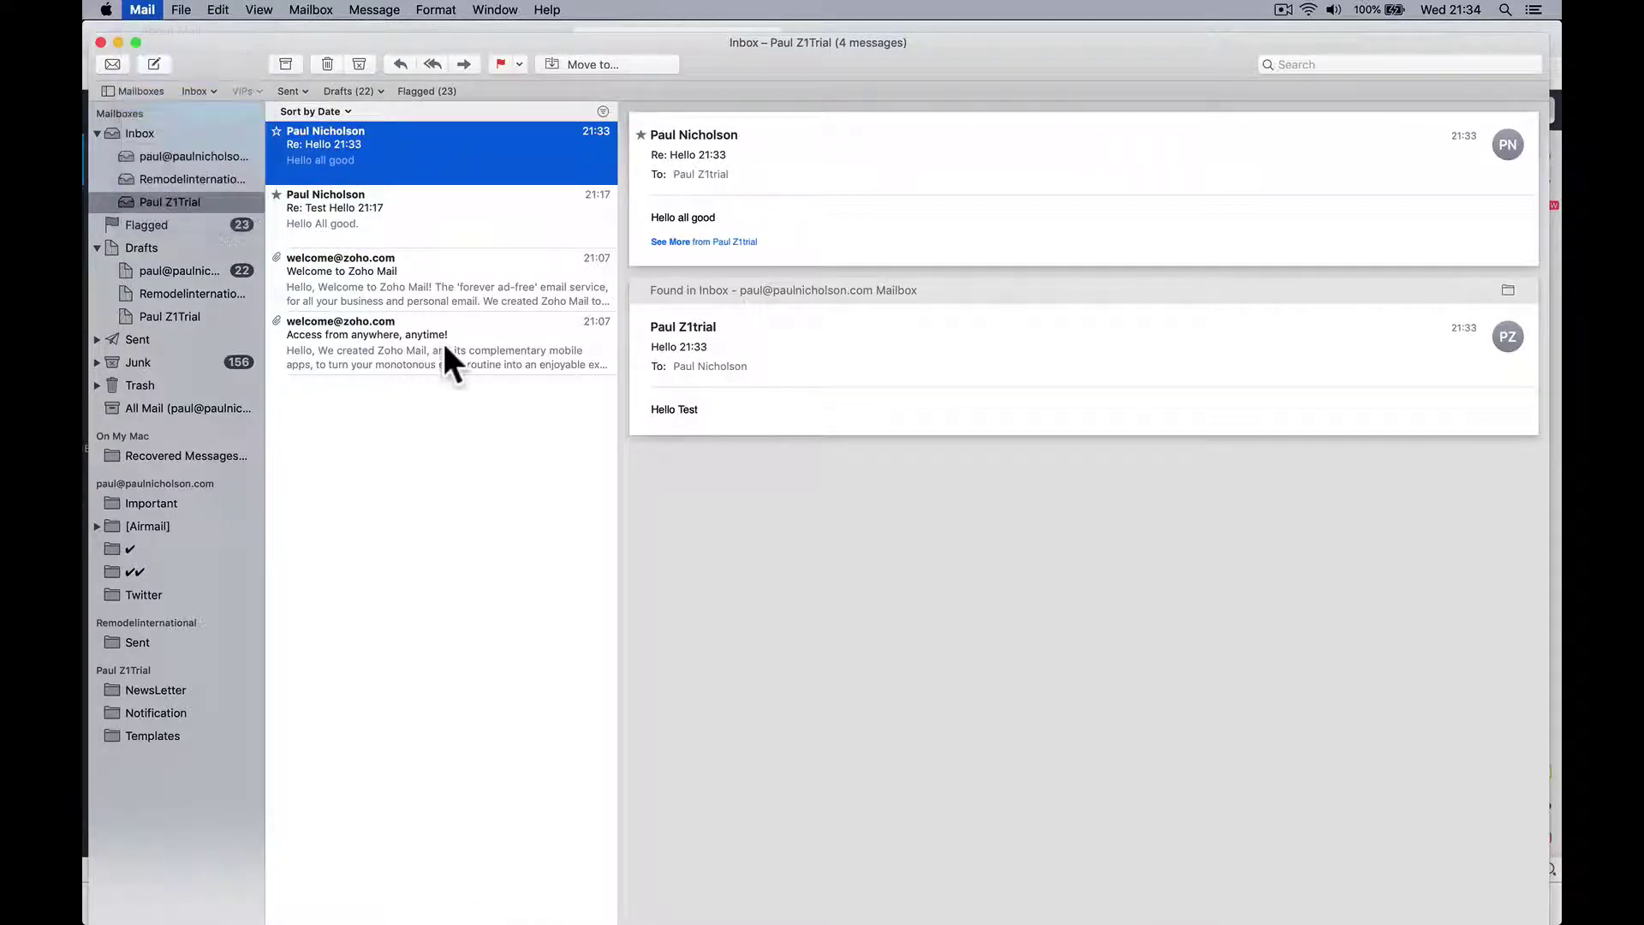
click(765, 332)
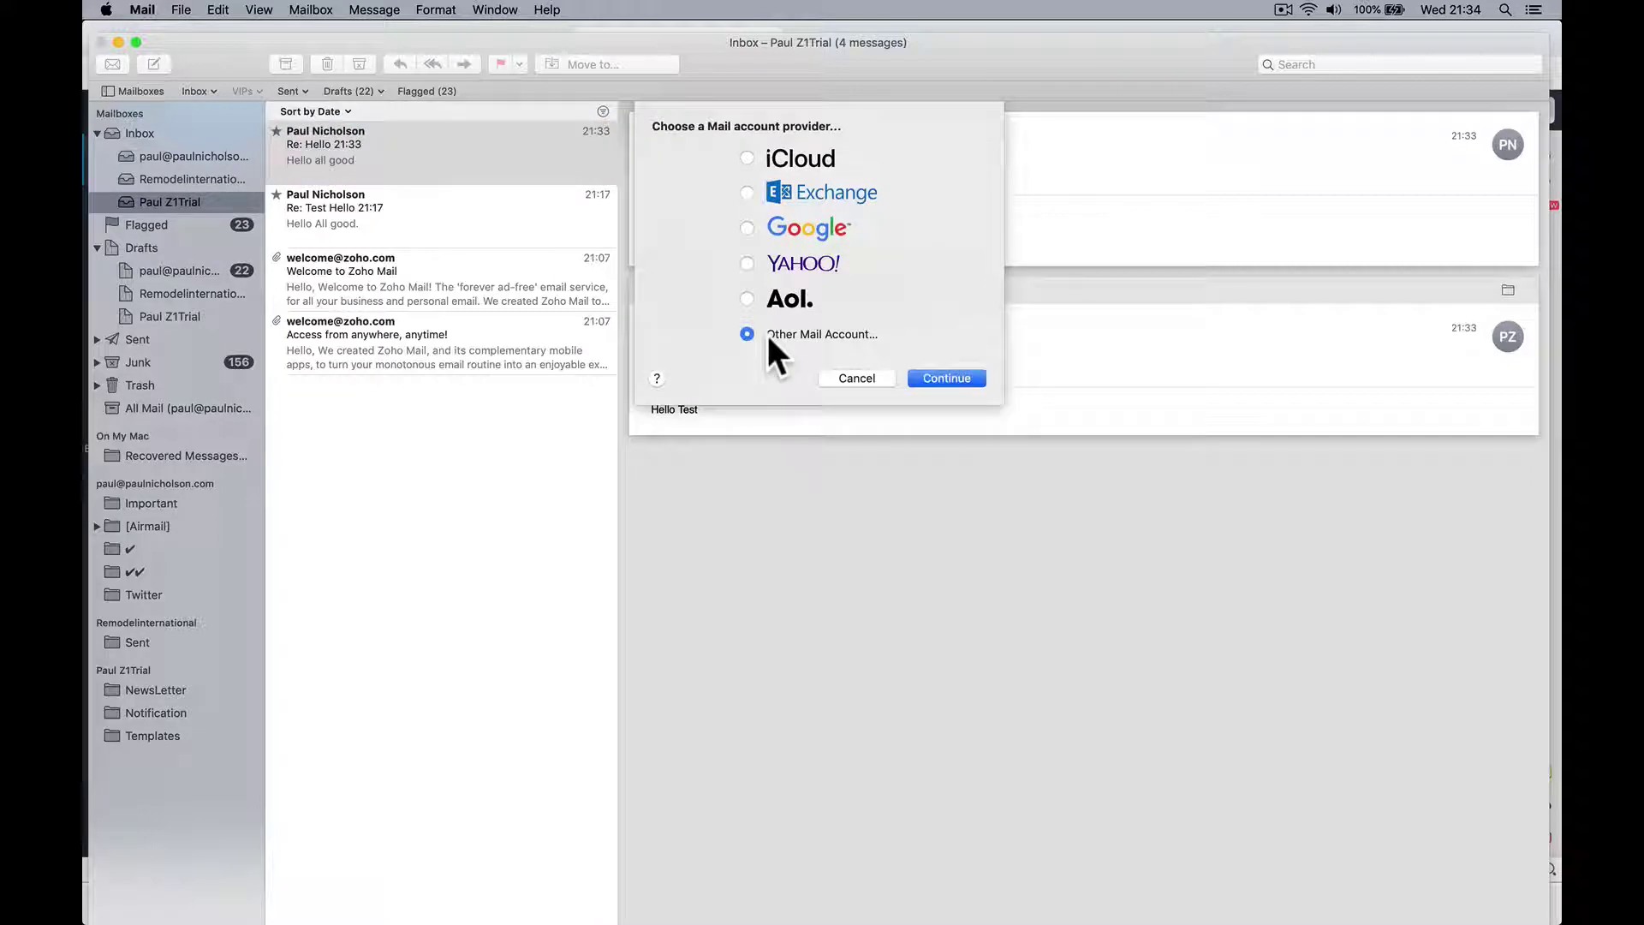
click(927, 377)
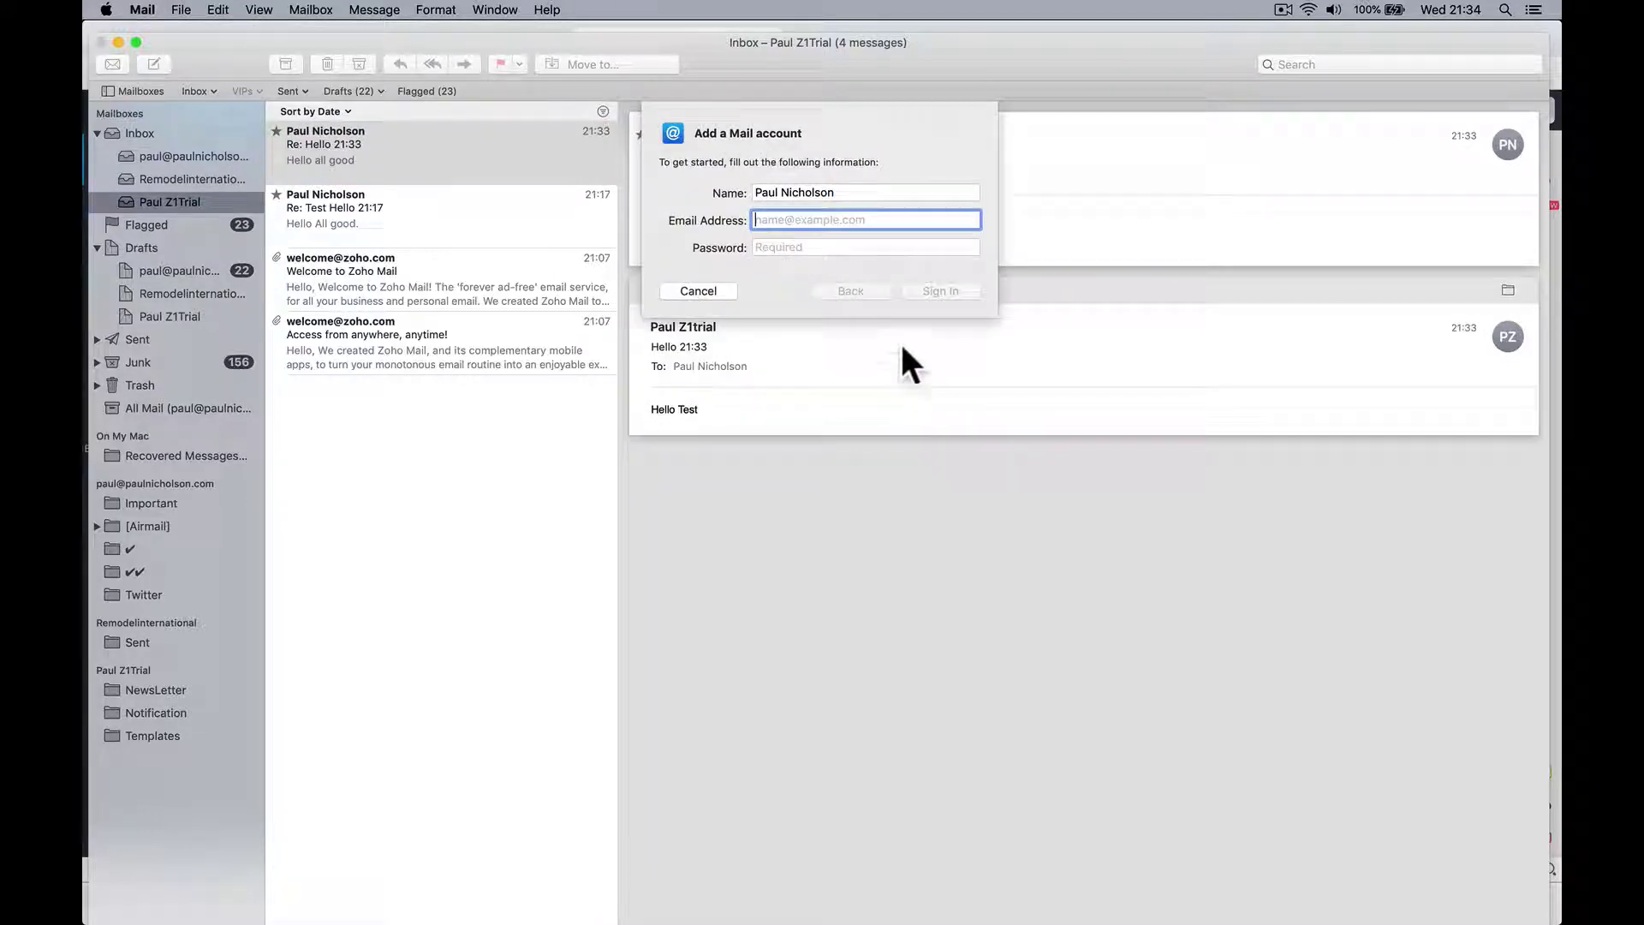
Step: Enter the second user's full name, z1trial.com e-mail address and password
click(836, 192)
key(super+a)
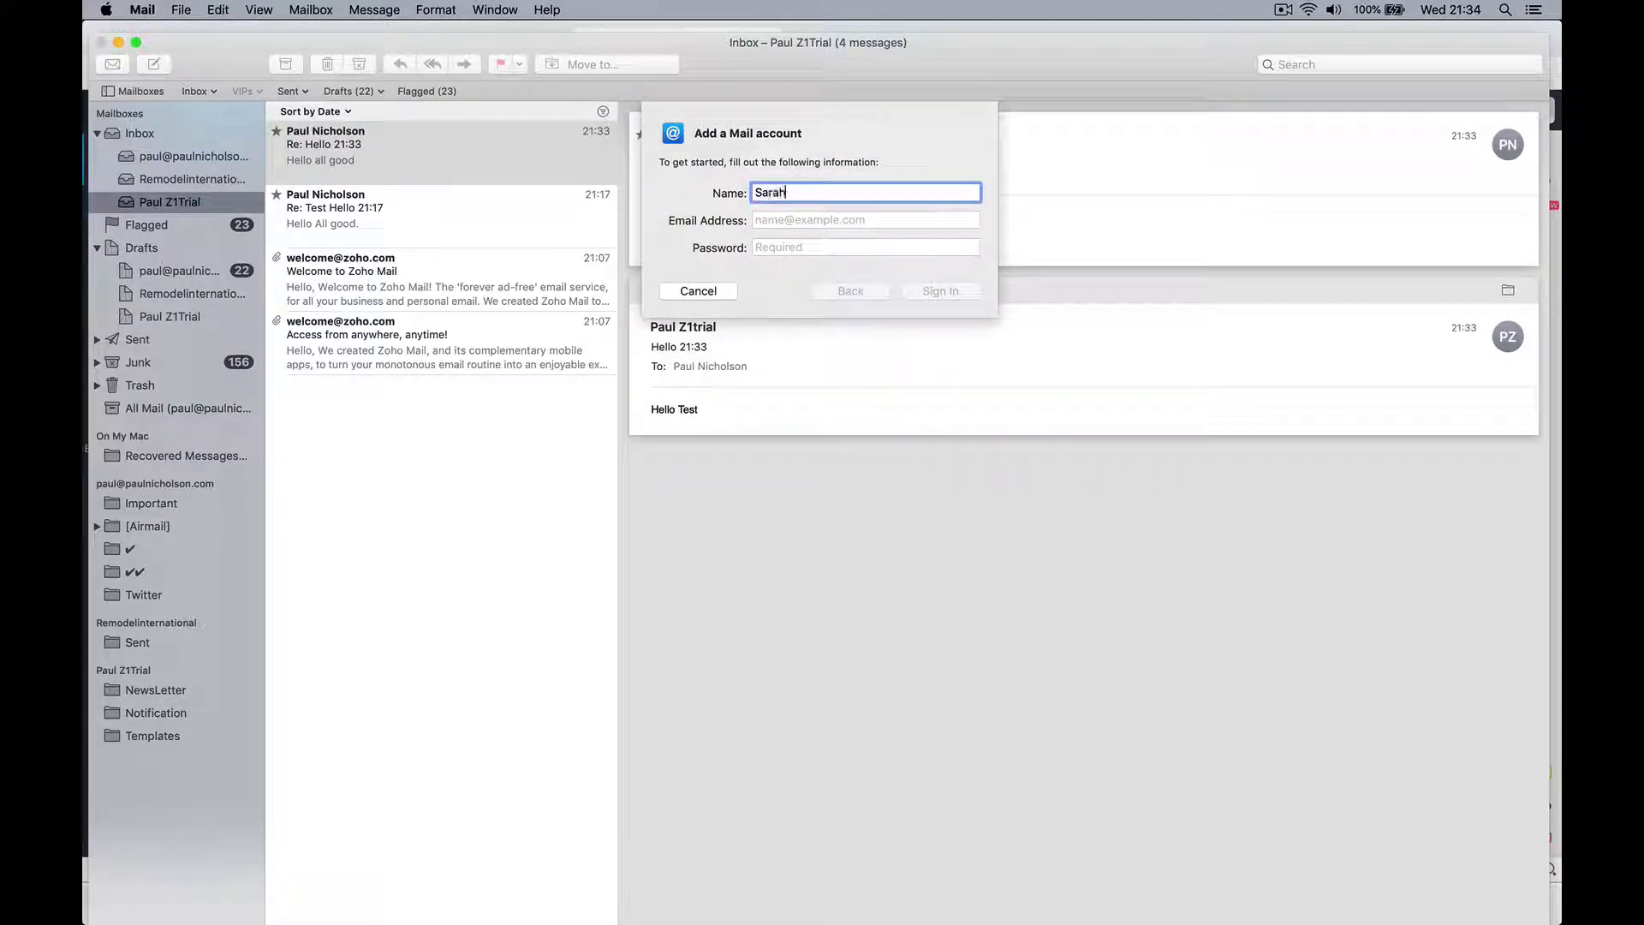
key(Tab)
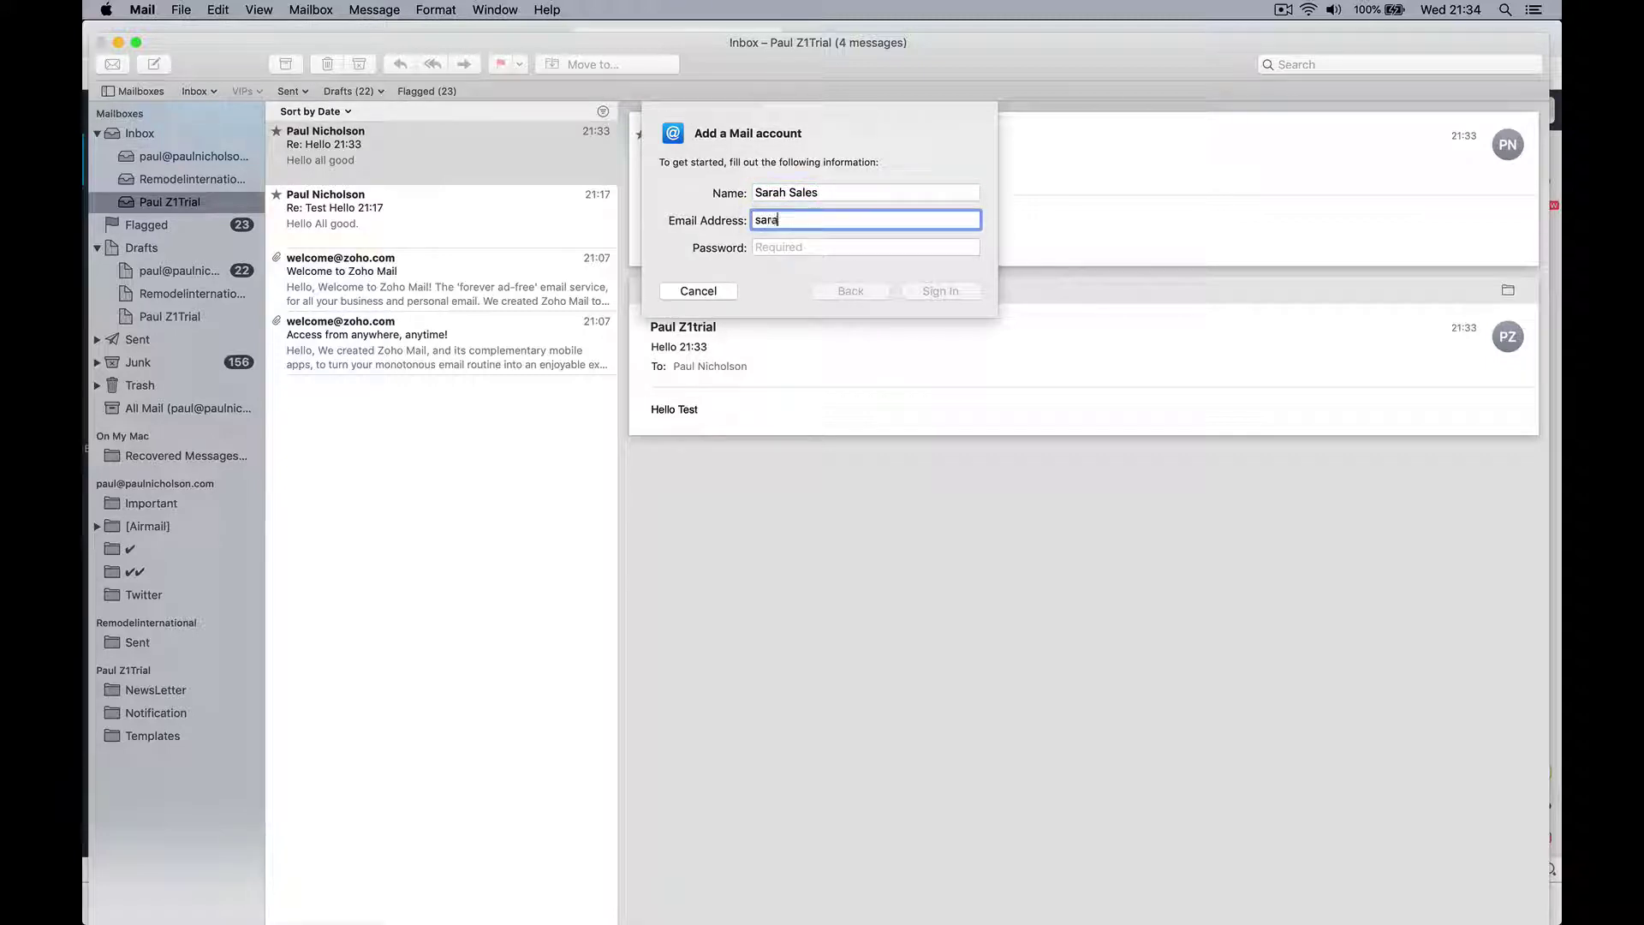
key(Tab)
key(BackSpace)
key(BackSpace)
key(BackSpace)
key(BackSpace)
key(BackSpace)
key(BackSpace)
Step: Enter imappro.zoho.com as incoming and smtp.zoho.com as outgoing server, sign in, and finish with Mail and Notes enabled
click(949, 290)
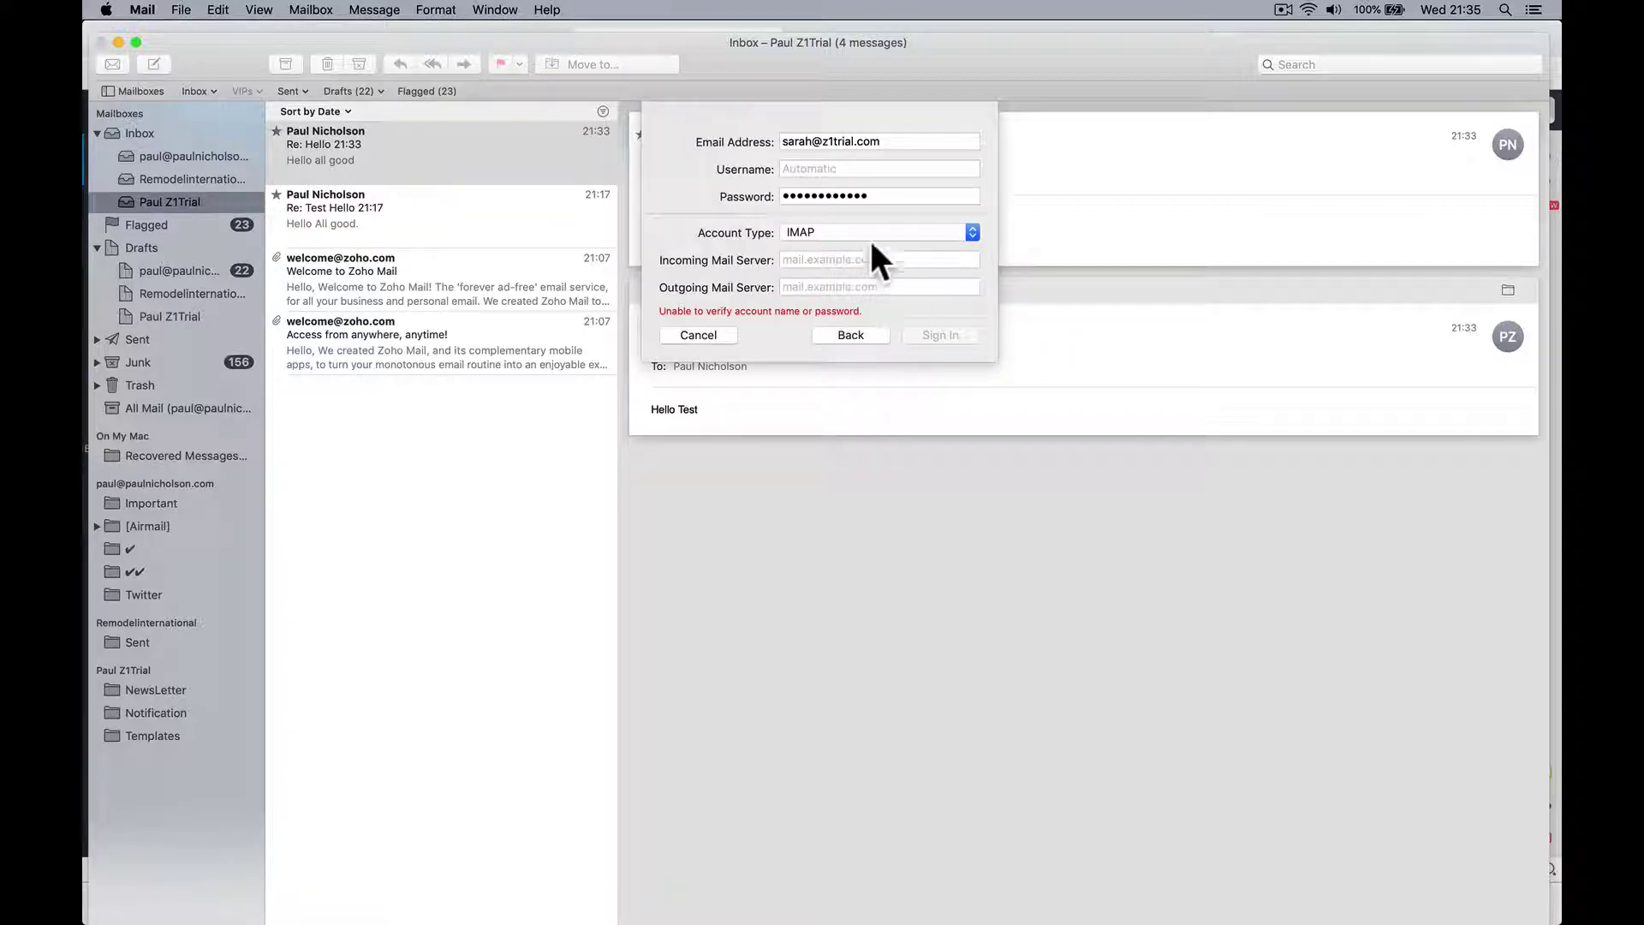
click(851, 259)
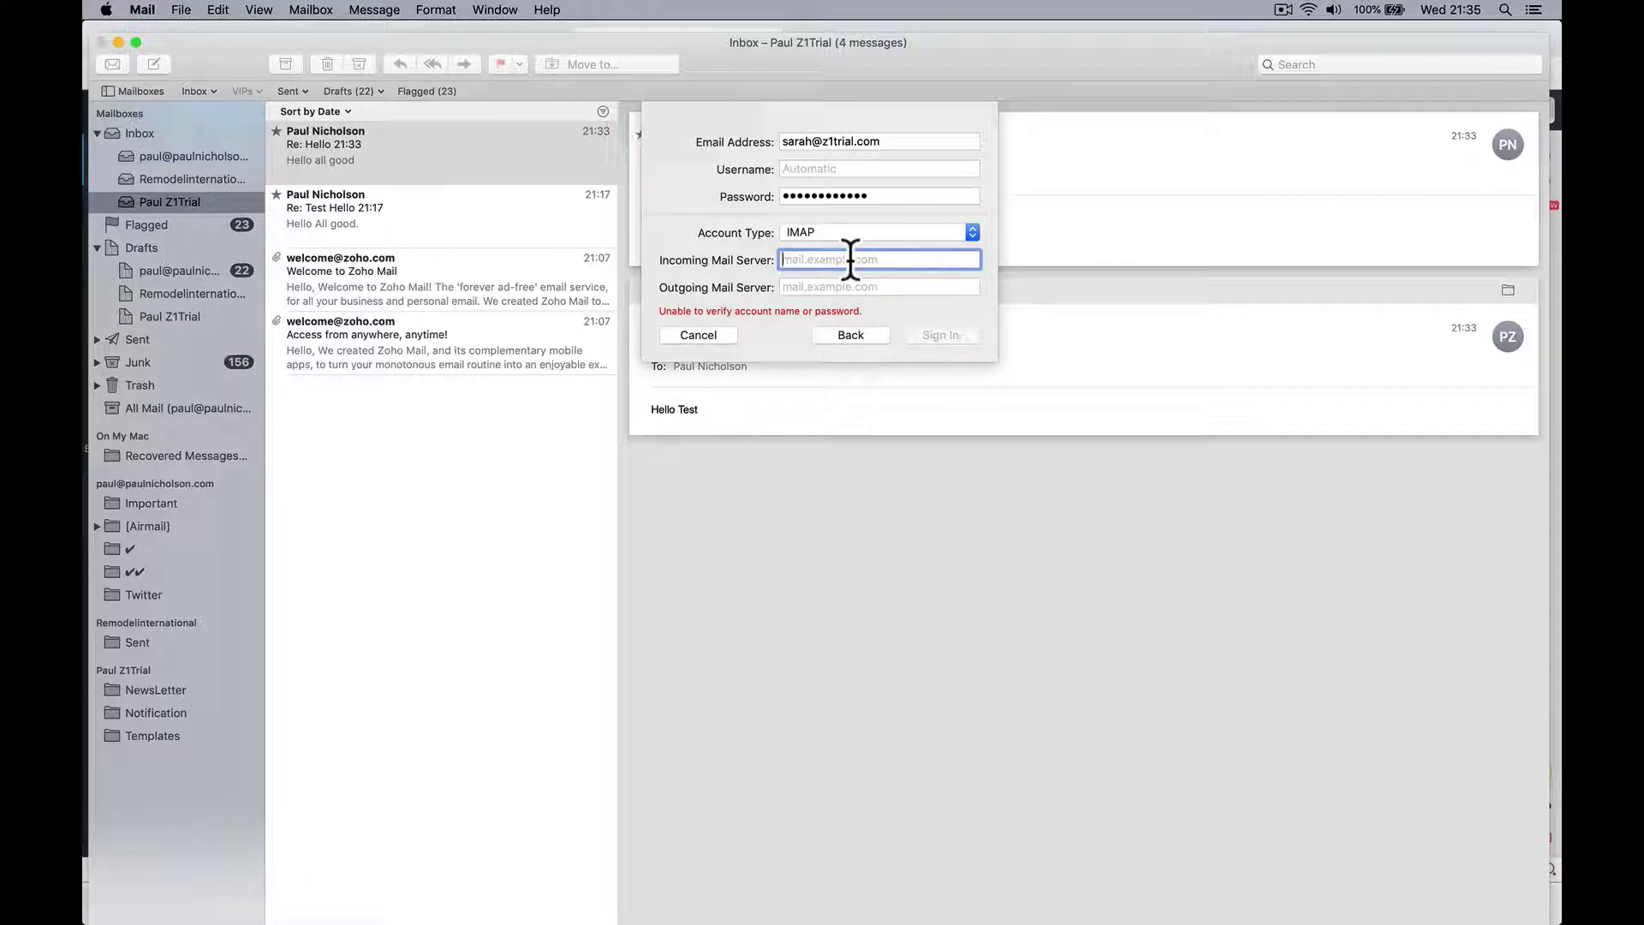
text(imappro.zoho.com)
key(Tab)
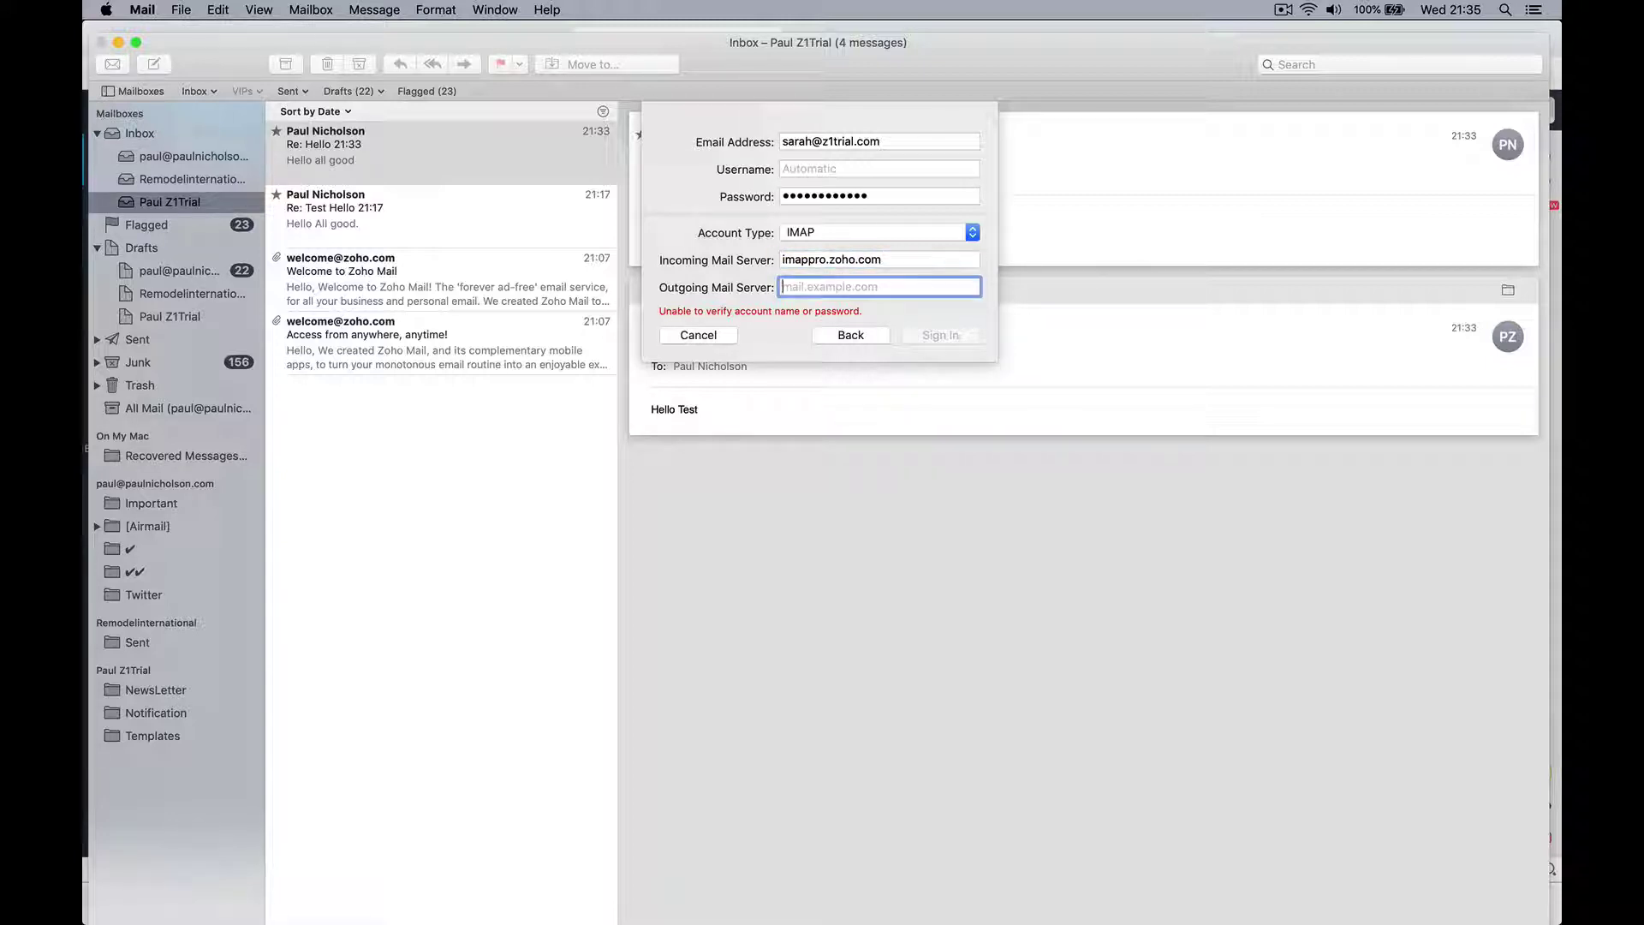
text(smtp.)
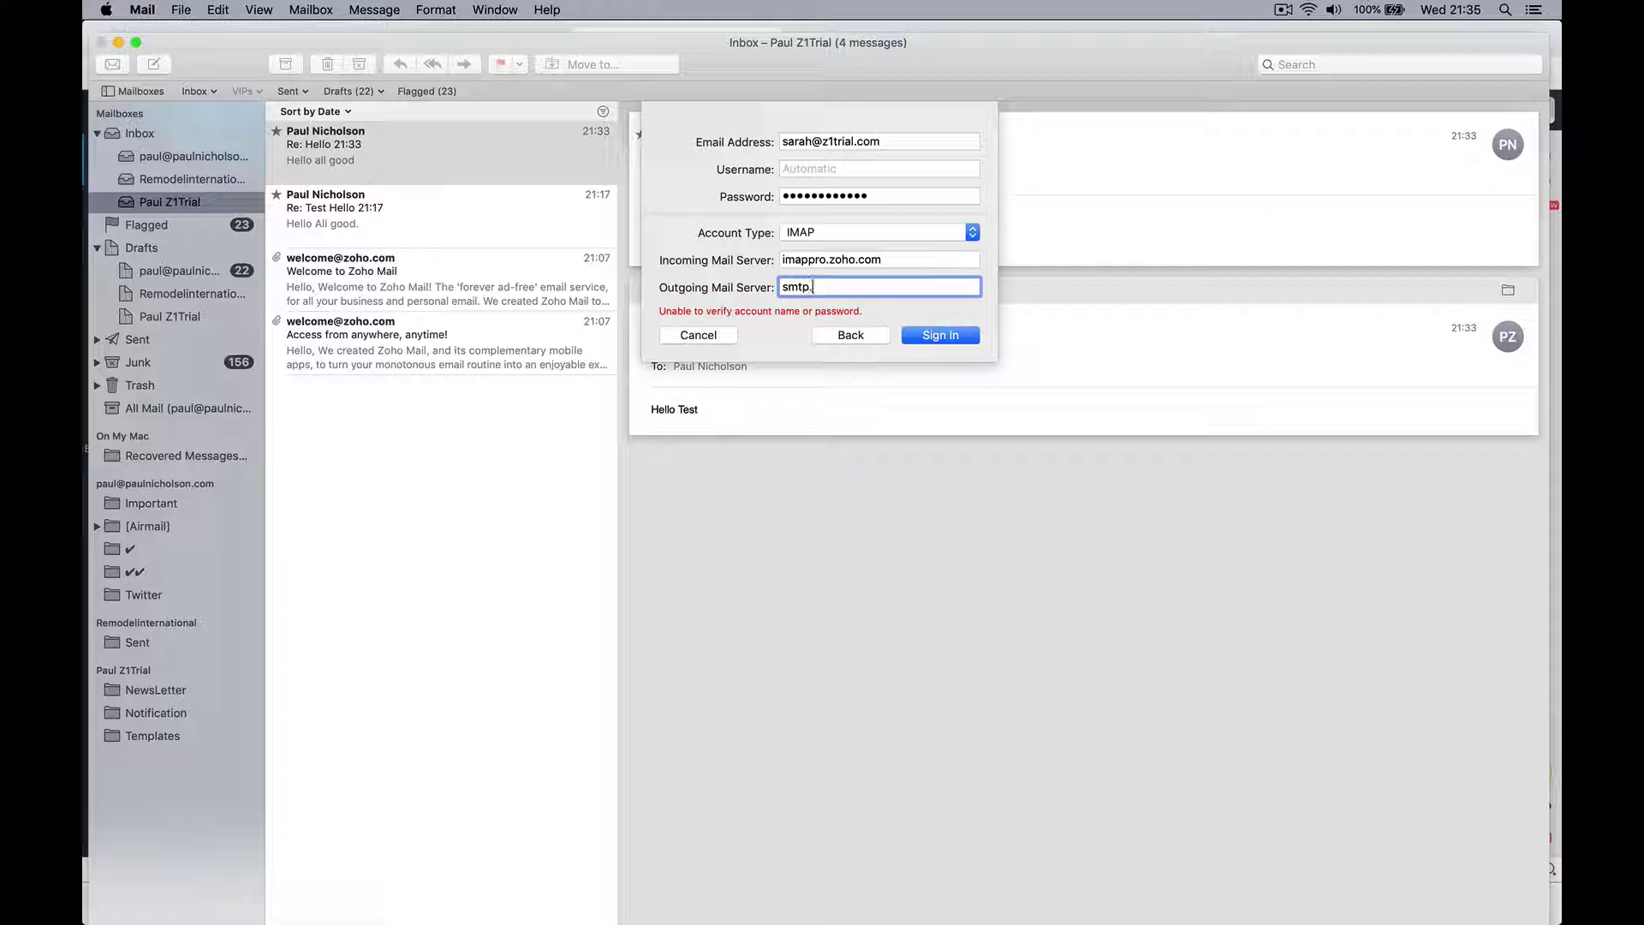
text(zoho.com)
click(966, 329)
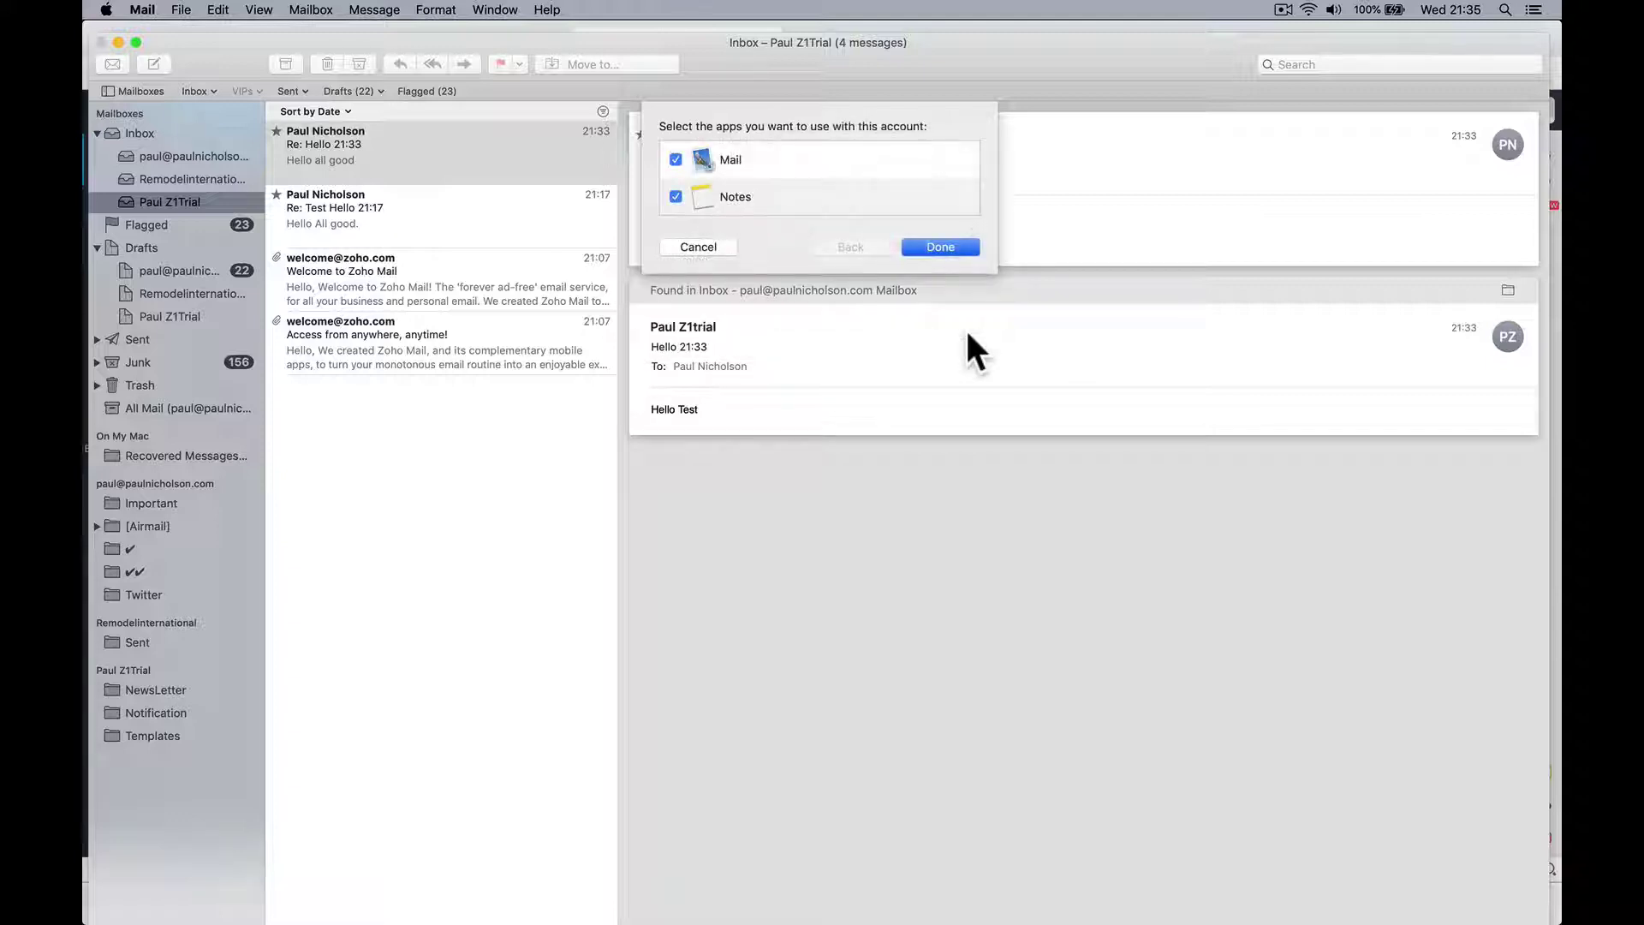
click(936, 248)
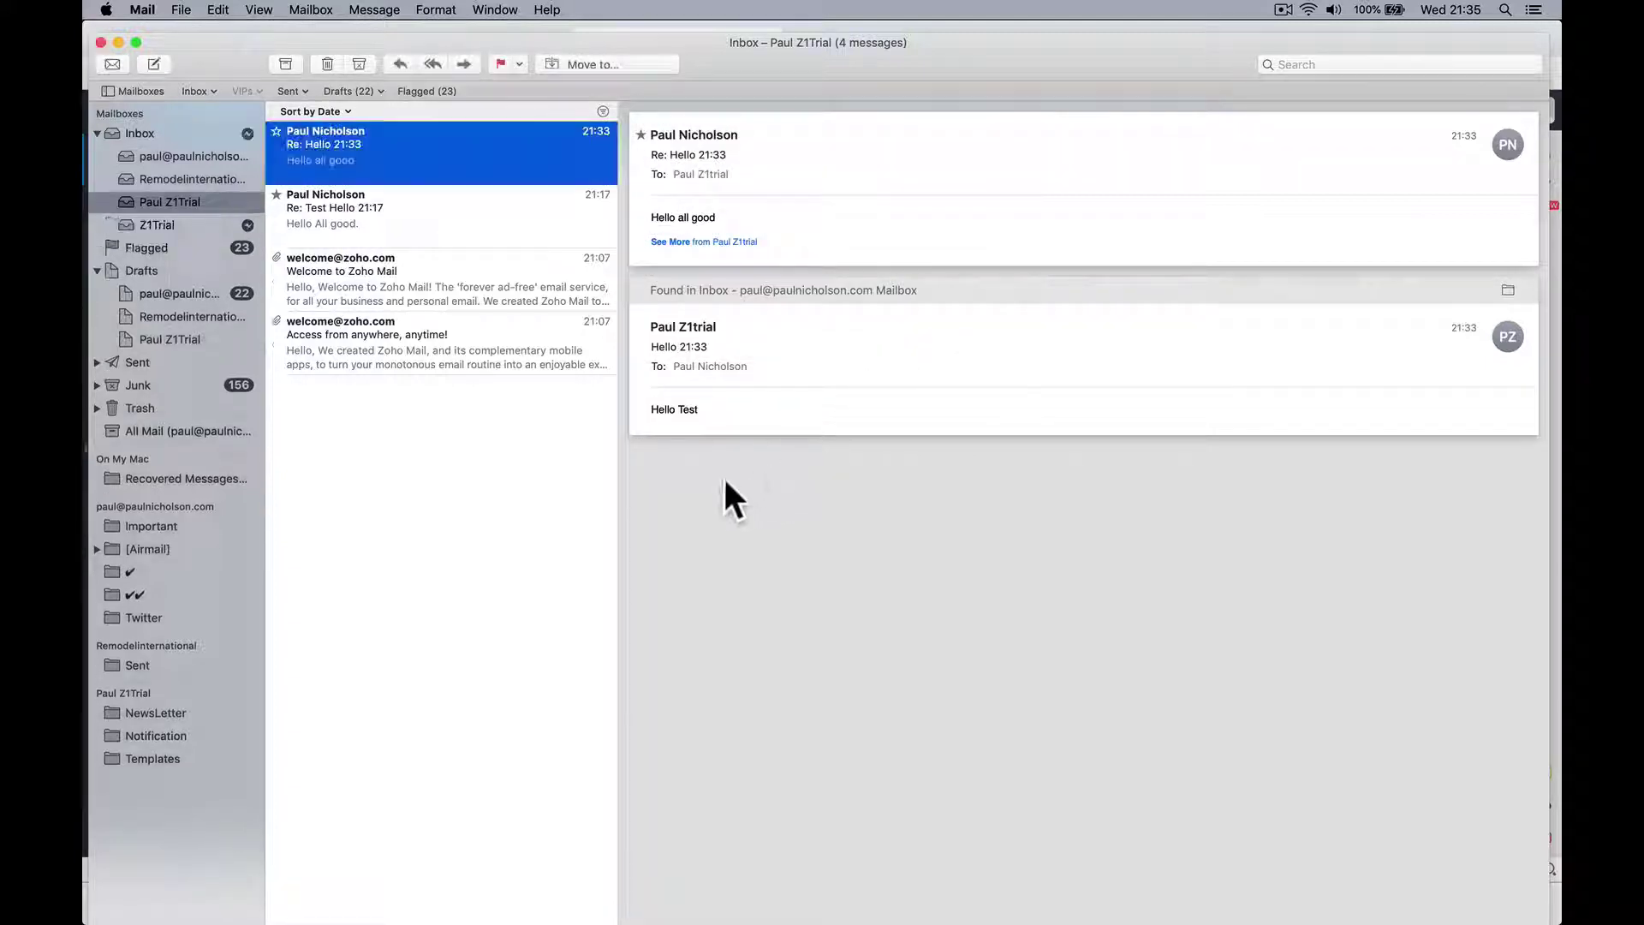
Step: Open the new Z1Trial inbox and return to Mail from the browser
click(199, 222)
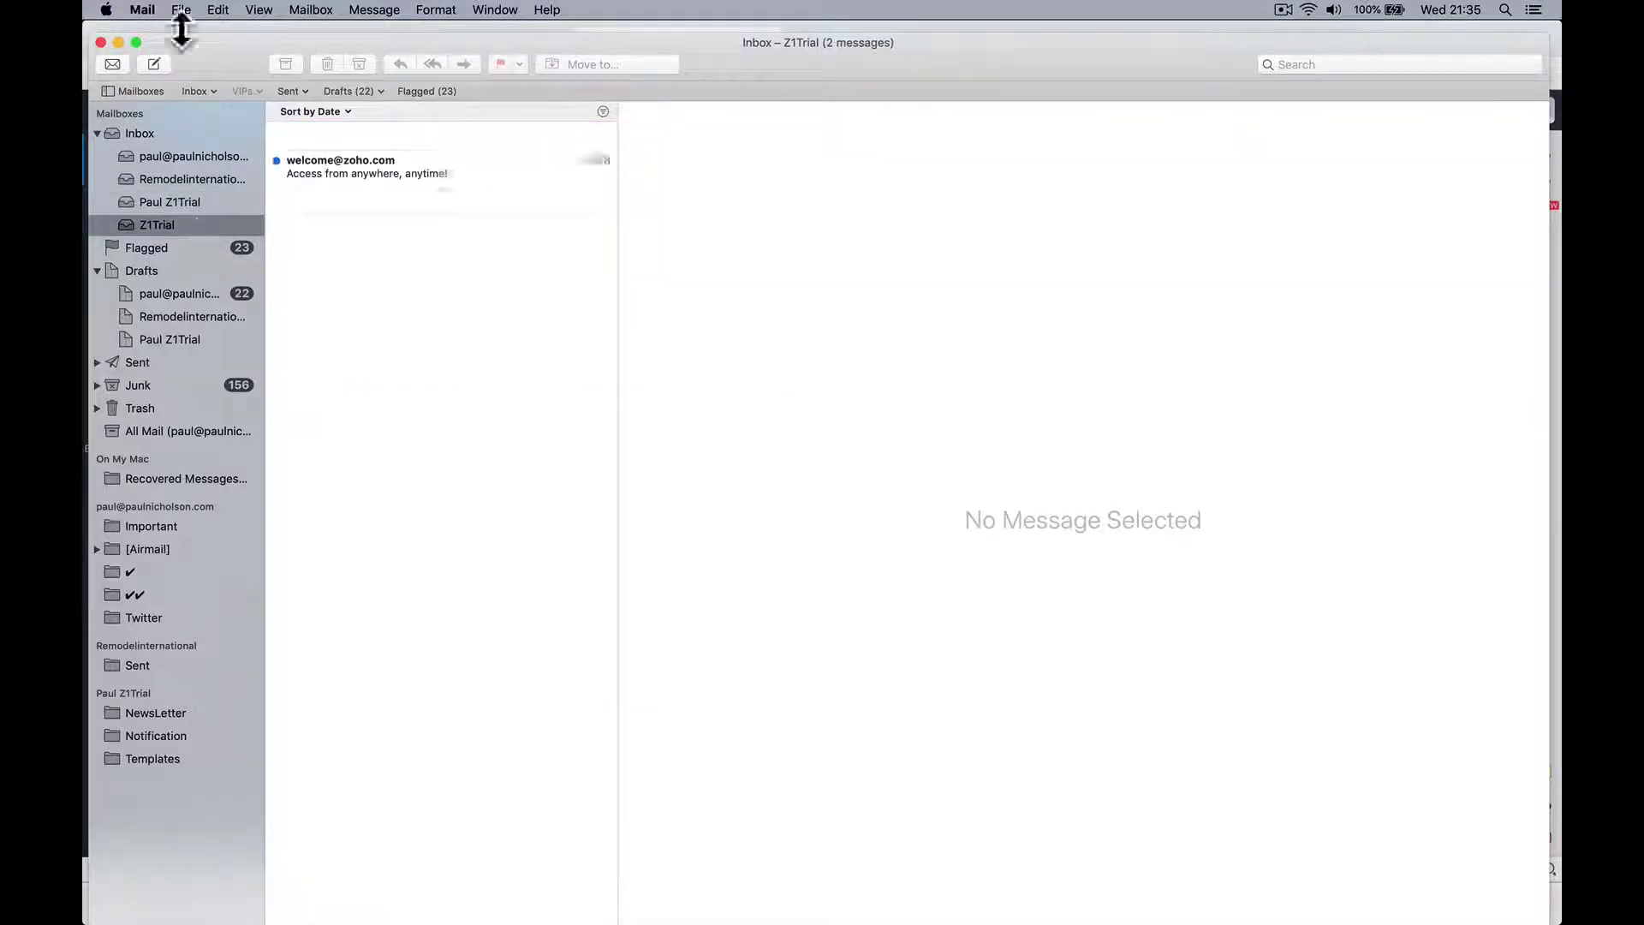
key(super+Tab)
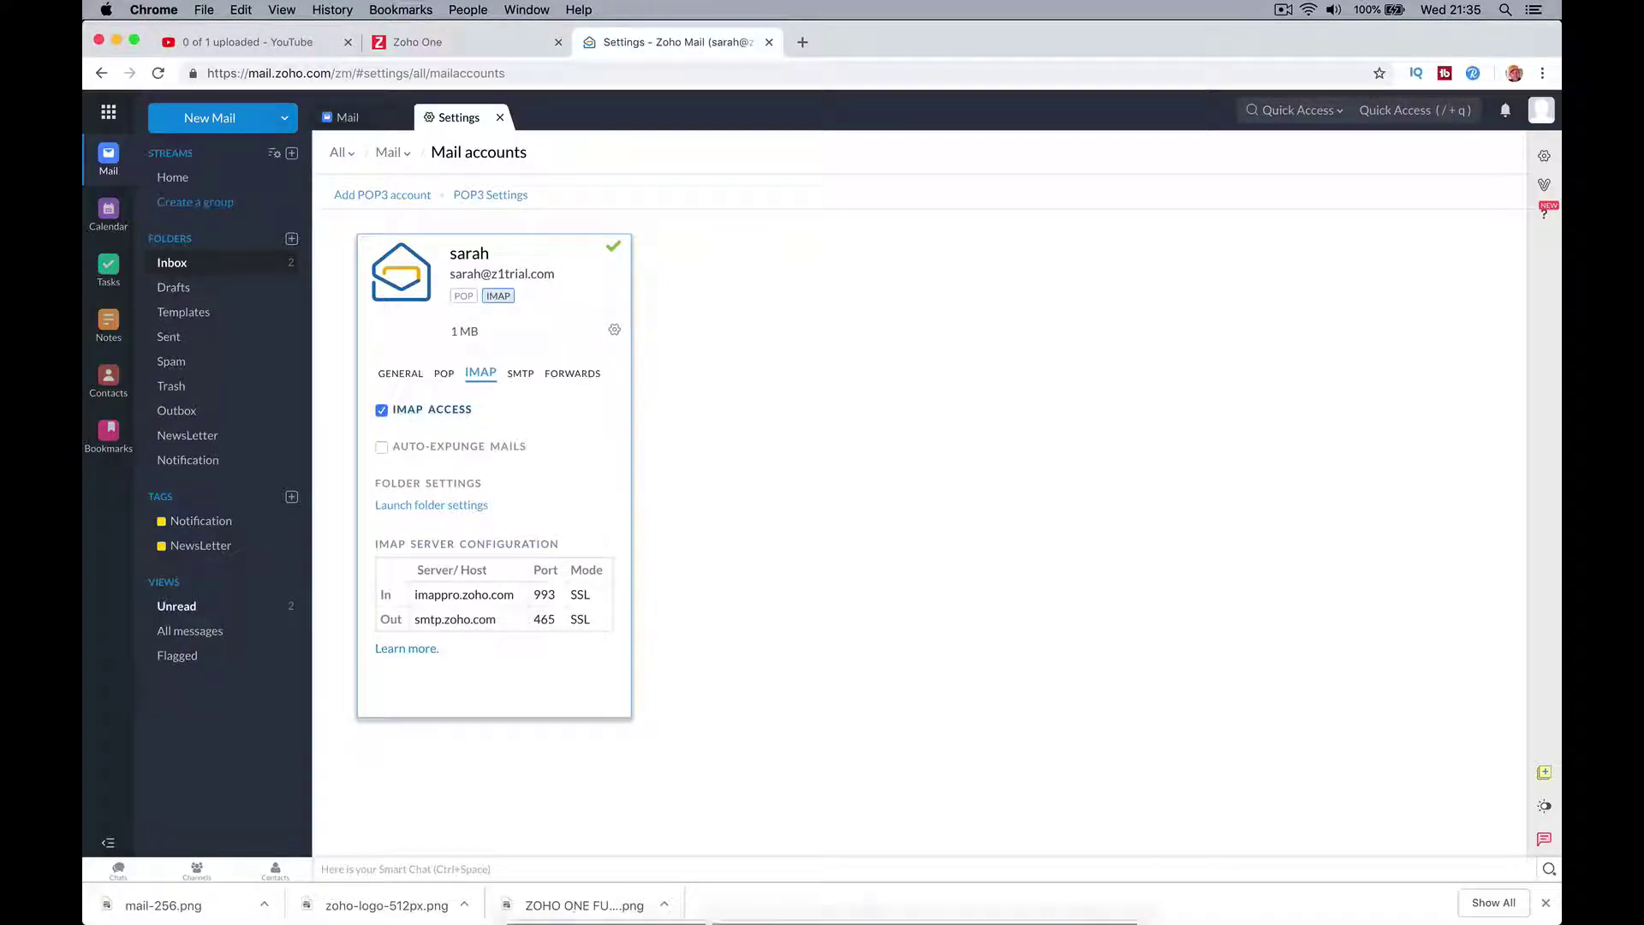
click(778, 895)
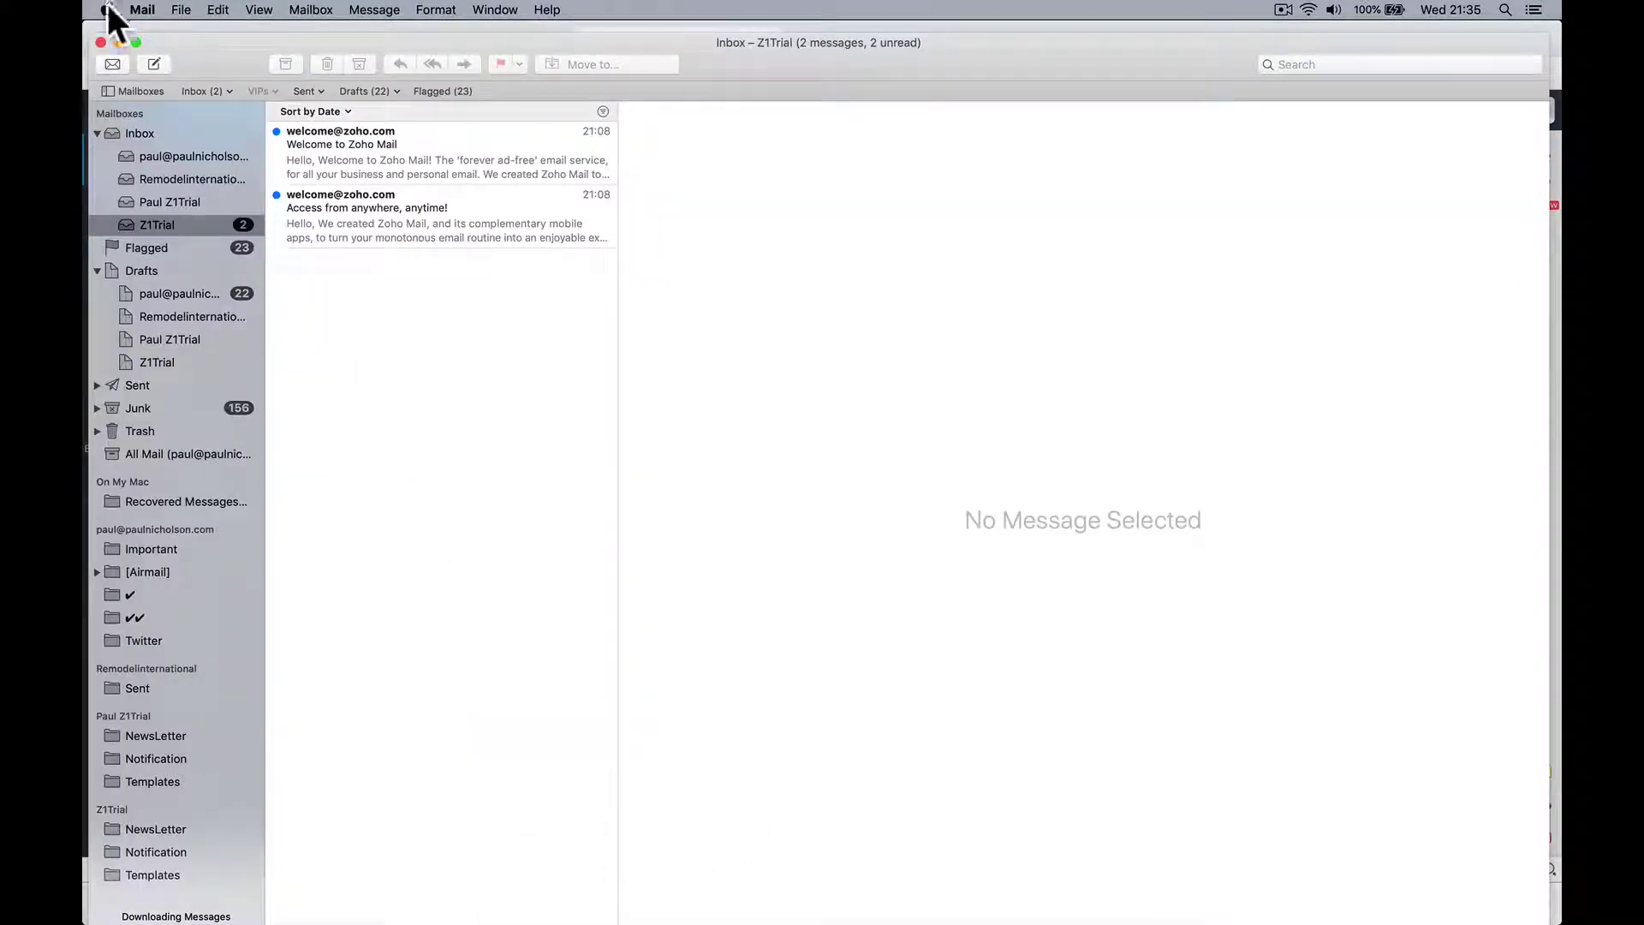
Step: In Internet Accounts, prefix the Z1Trial account description with the owner's first name, then close the window
click(139, 10)
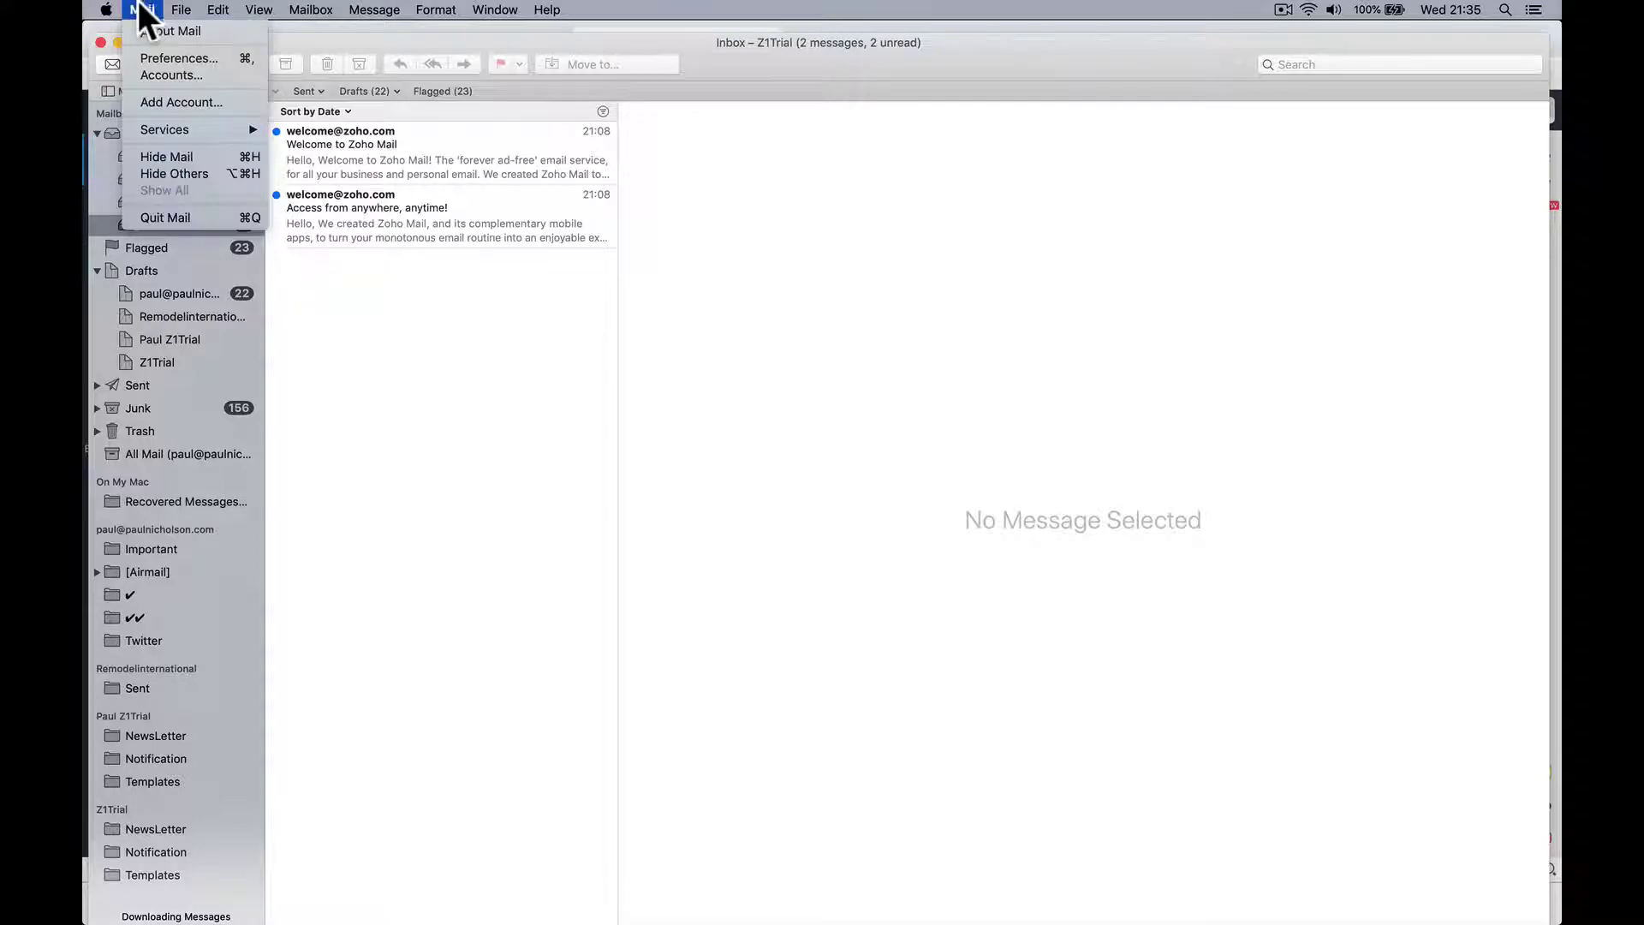
click(198, 75)
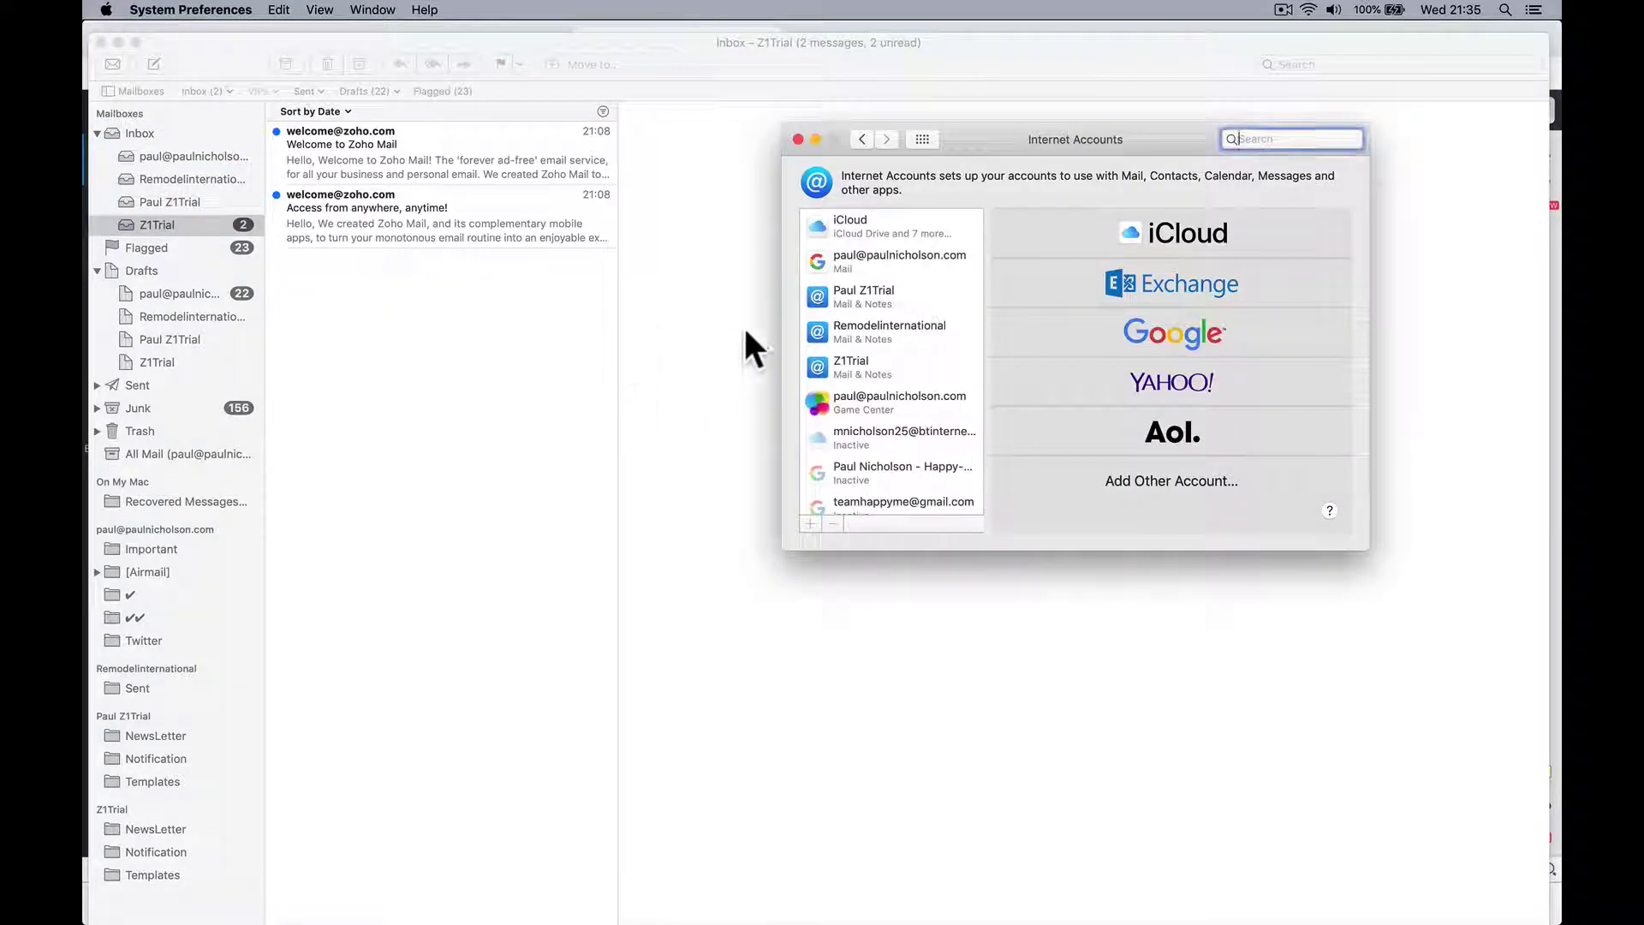
click(899, 364)
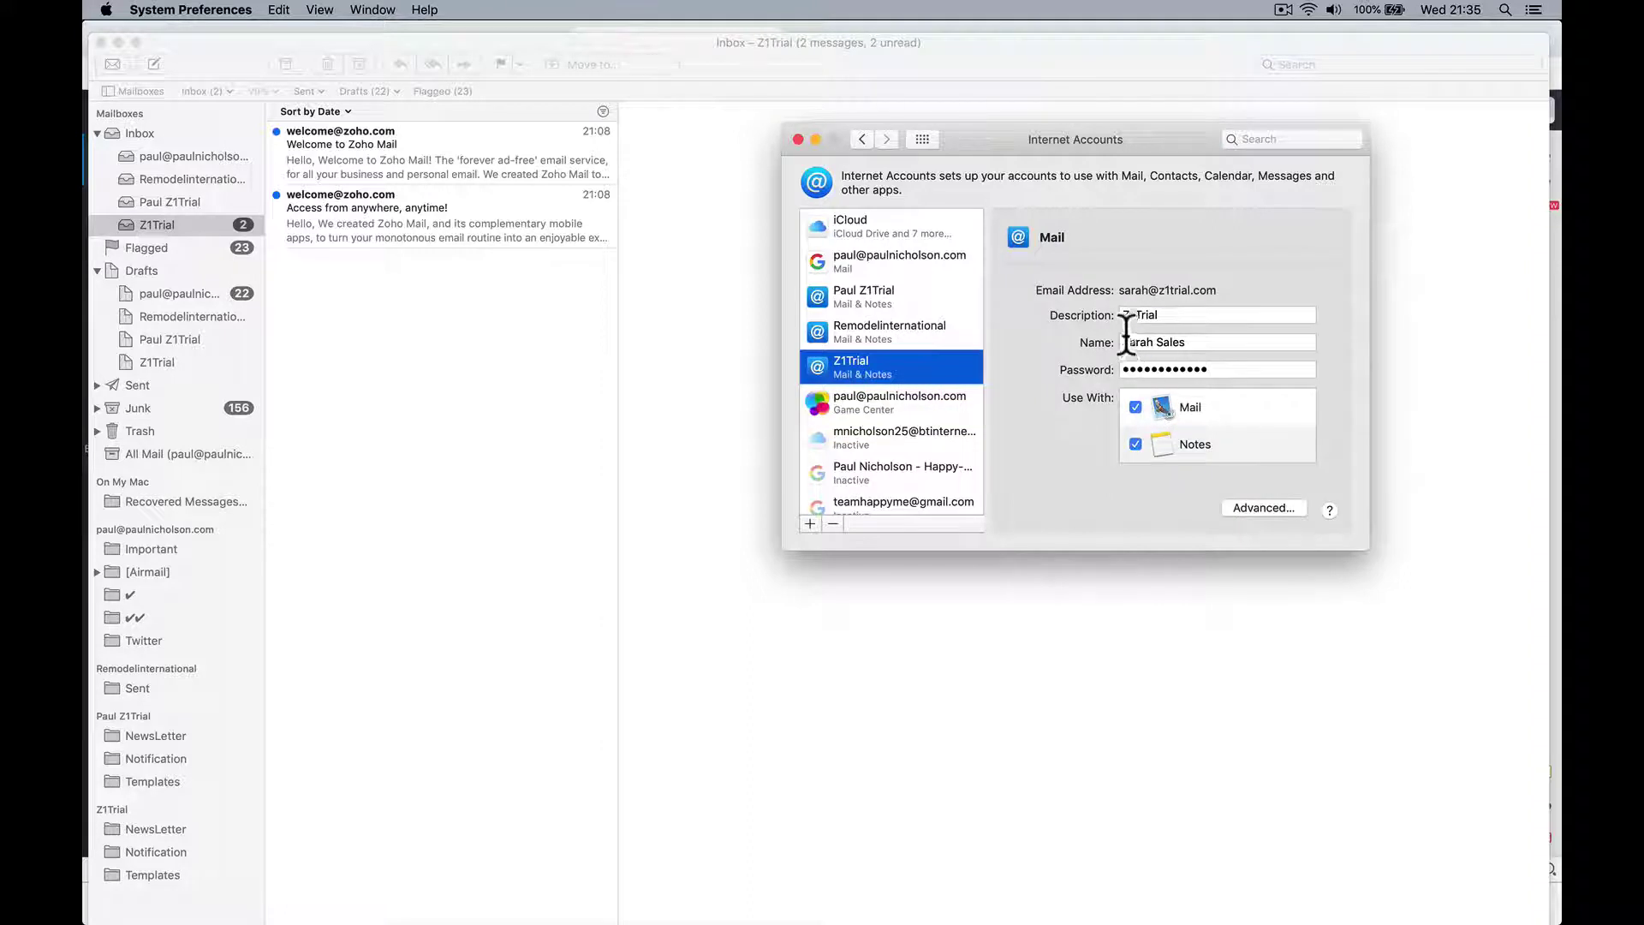
click(1122, 314)
text(Sarah)
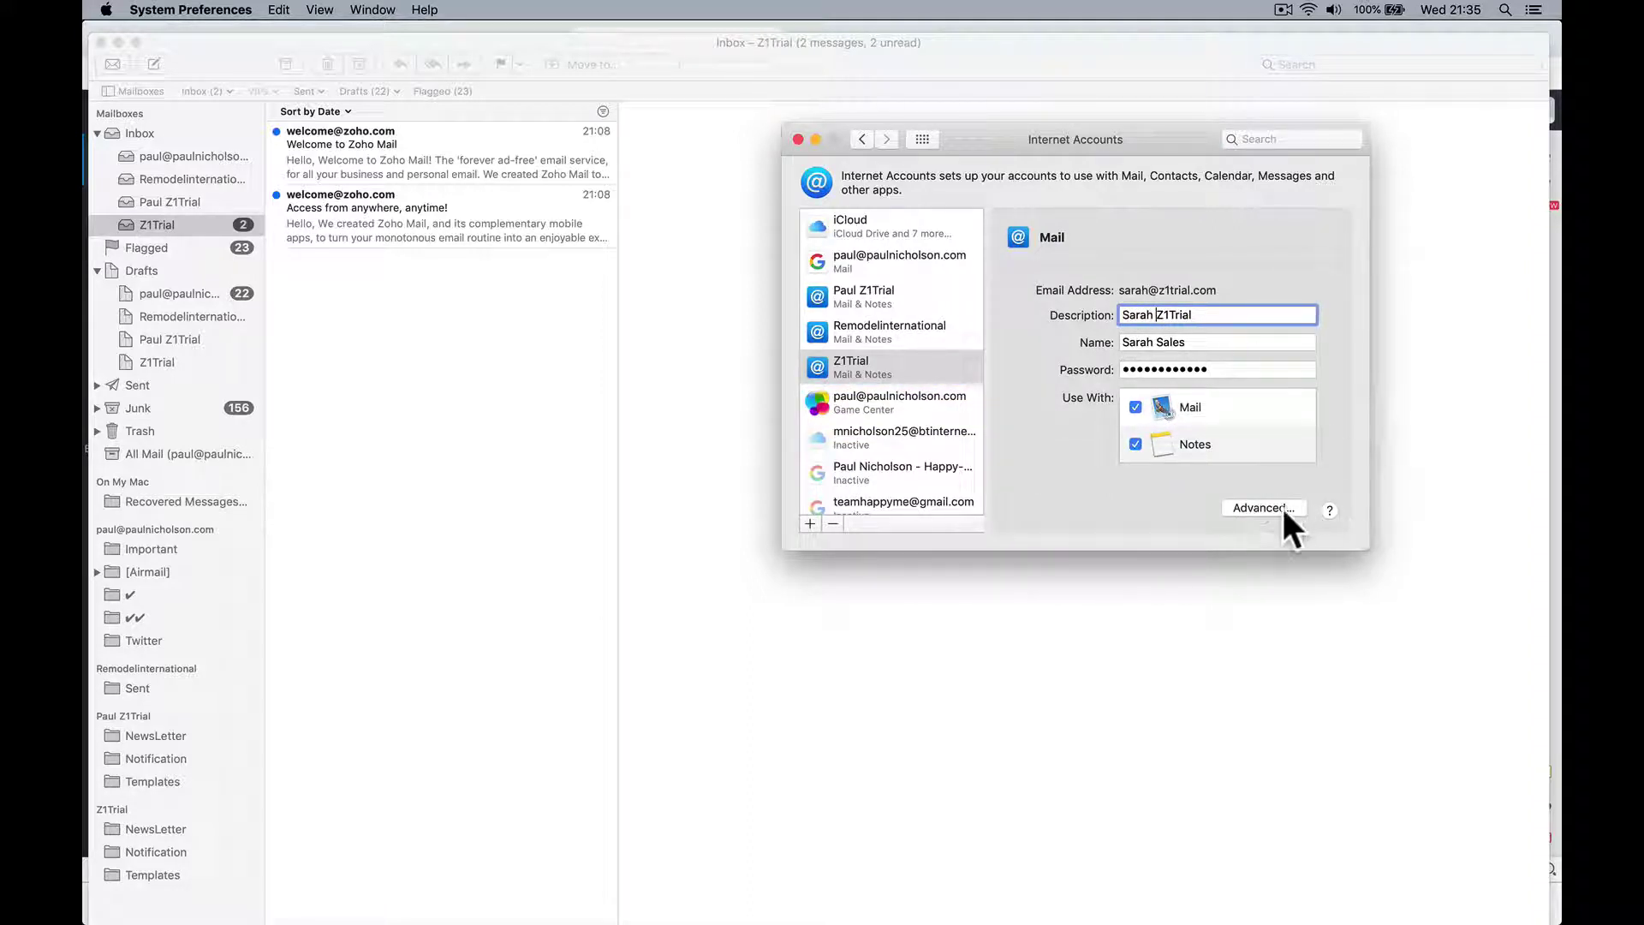
click(1226, 343)
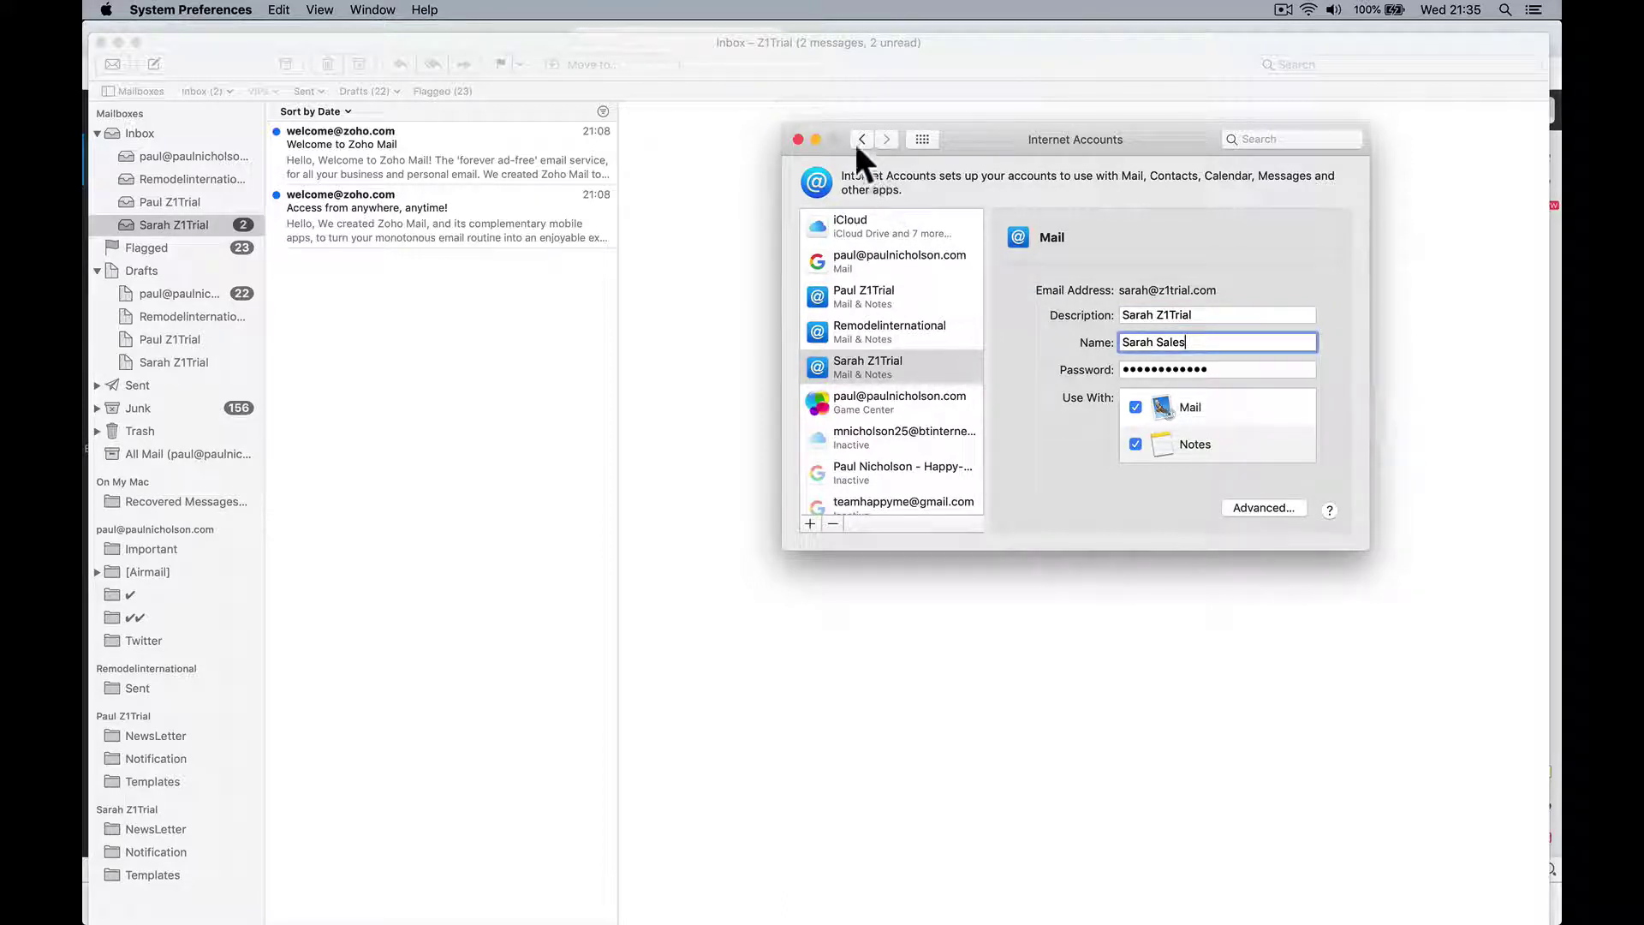
click(799, 137)
Step: Open the Welcome to Zoho Mail message, then start a new email to the first Zoho trial account's address
click(373, 240)
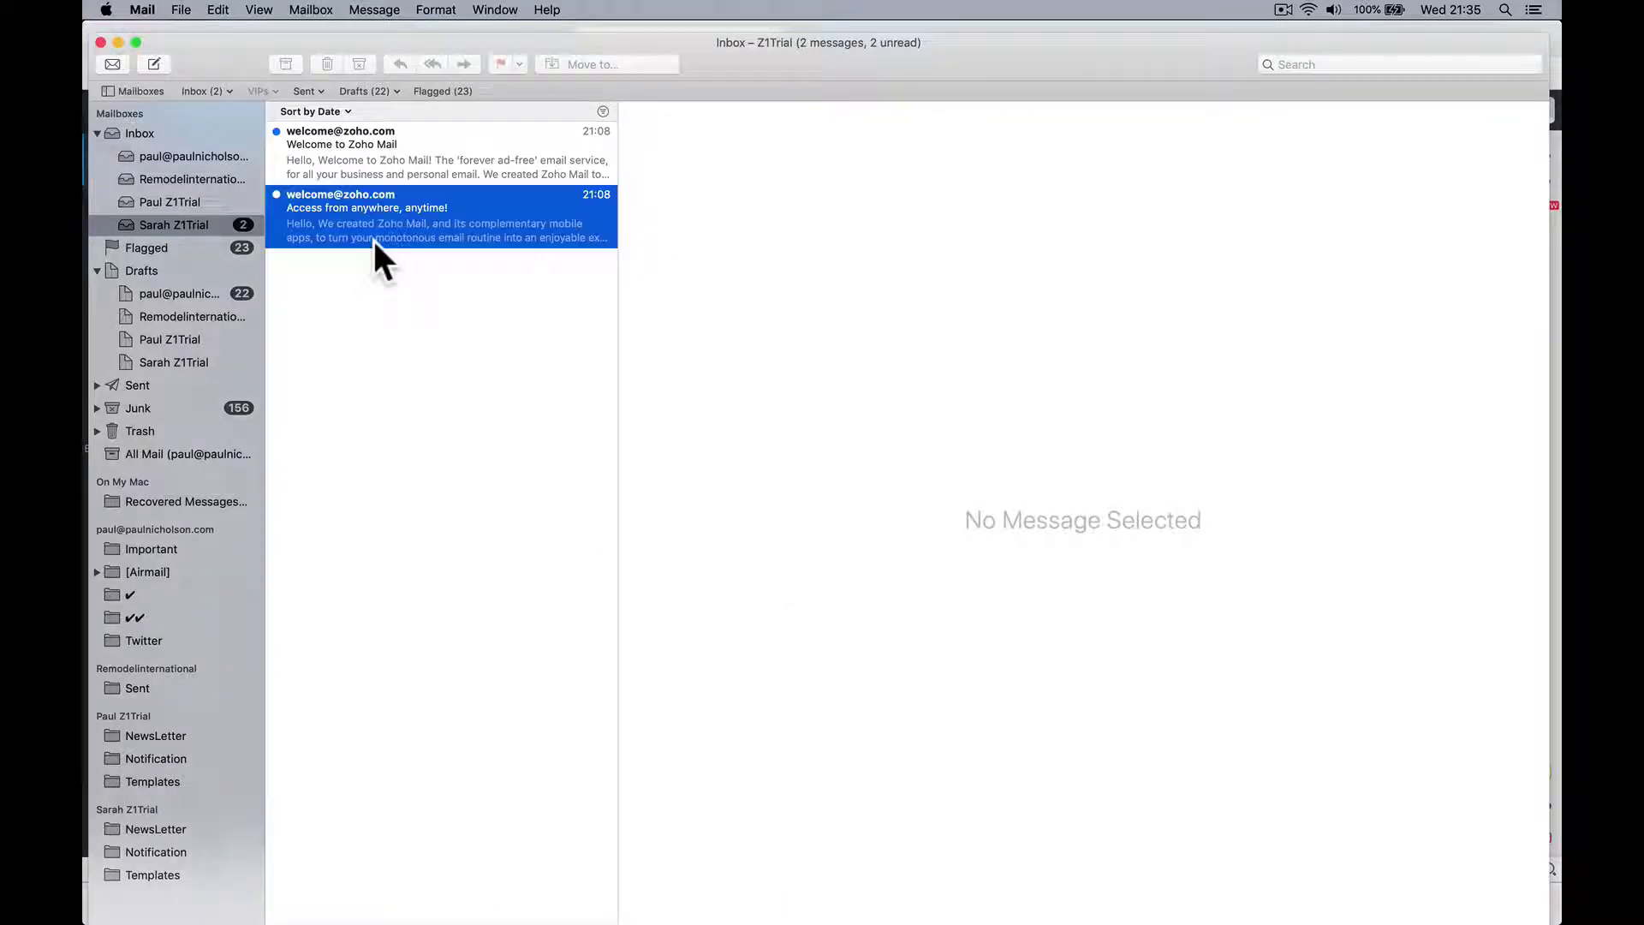
click(389, 166)
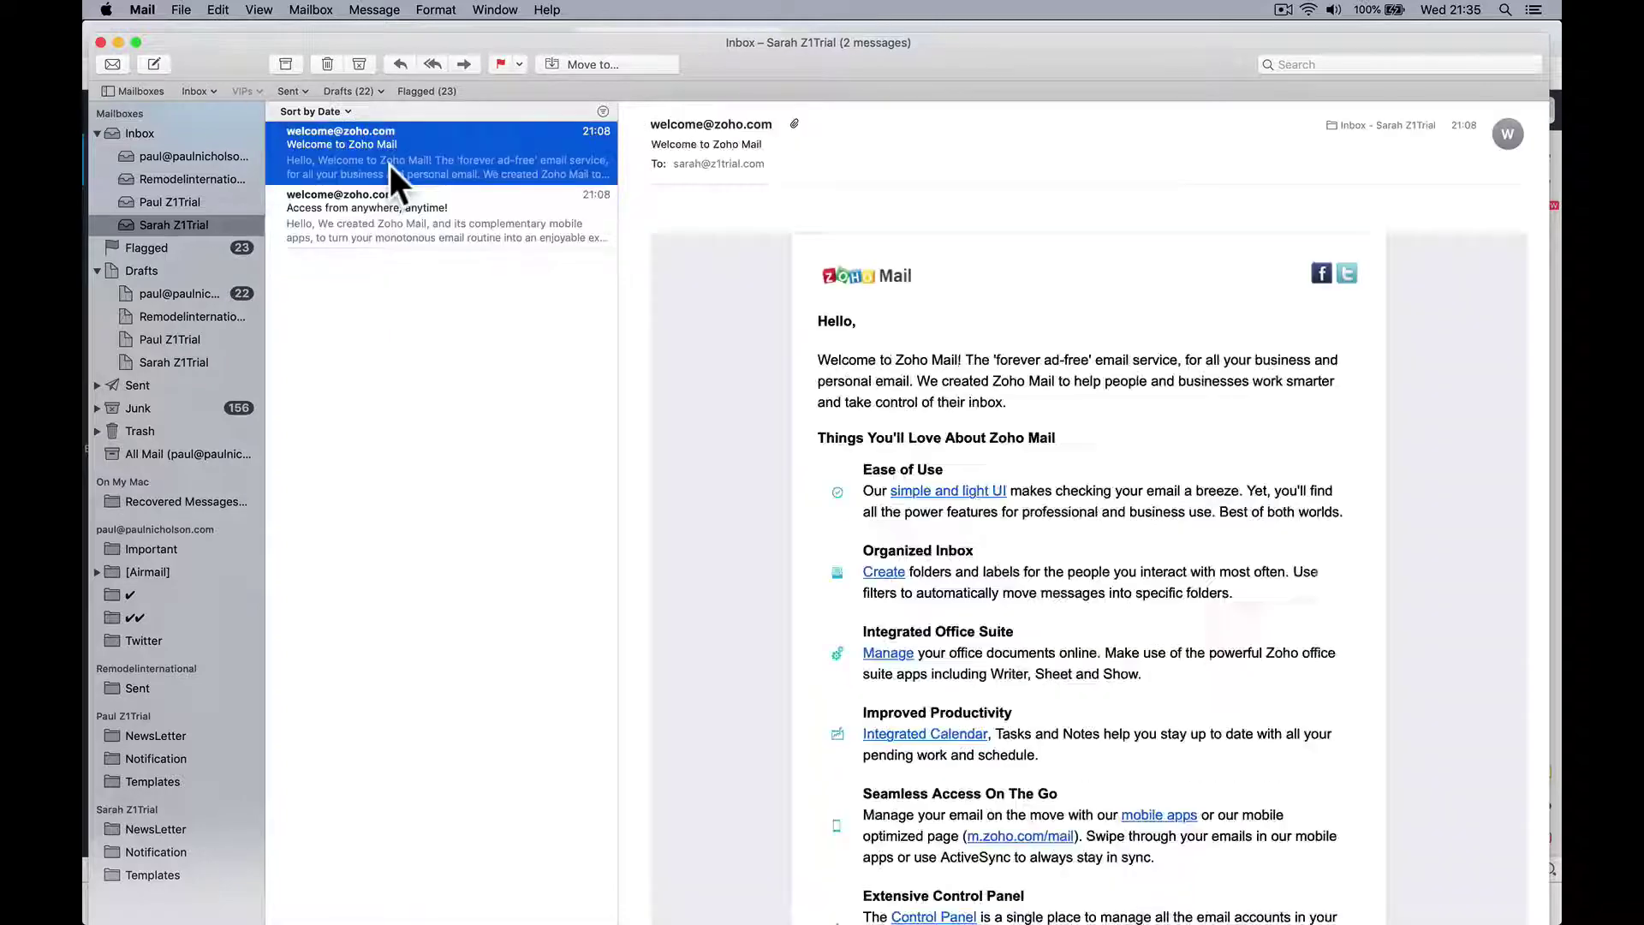
click(154, 64)
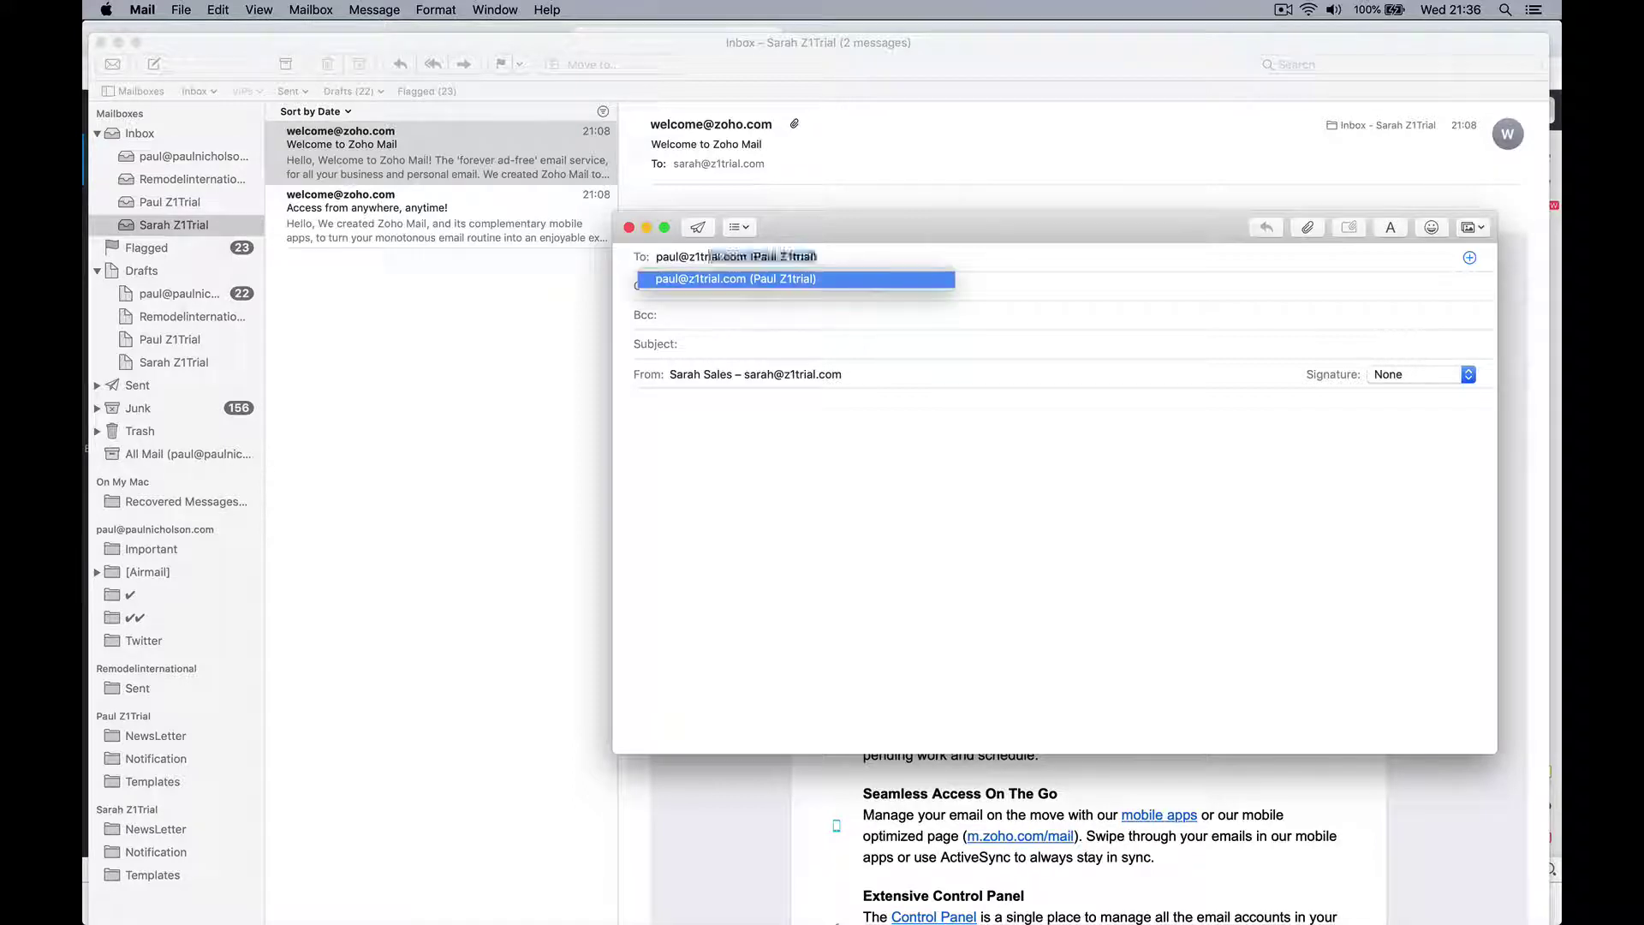
click(683, 344)
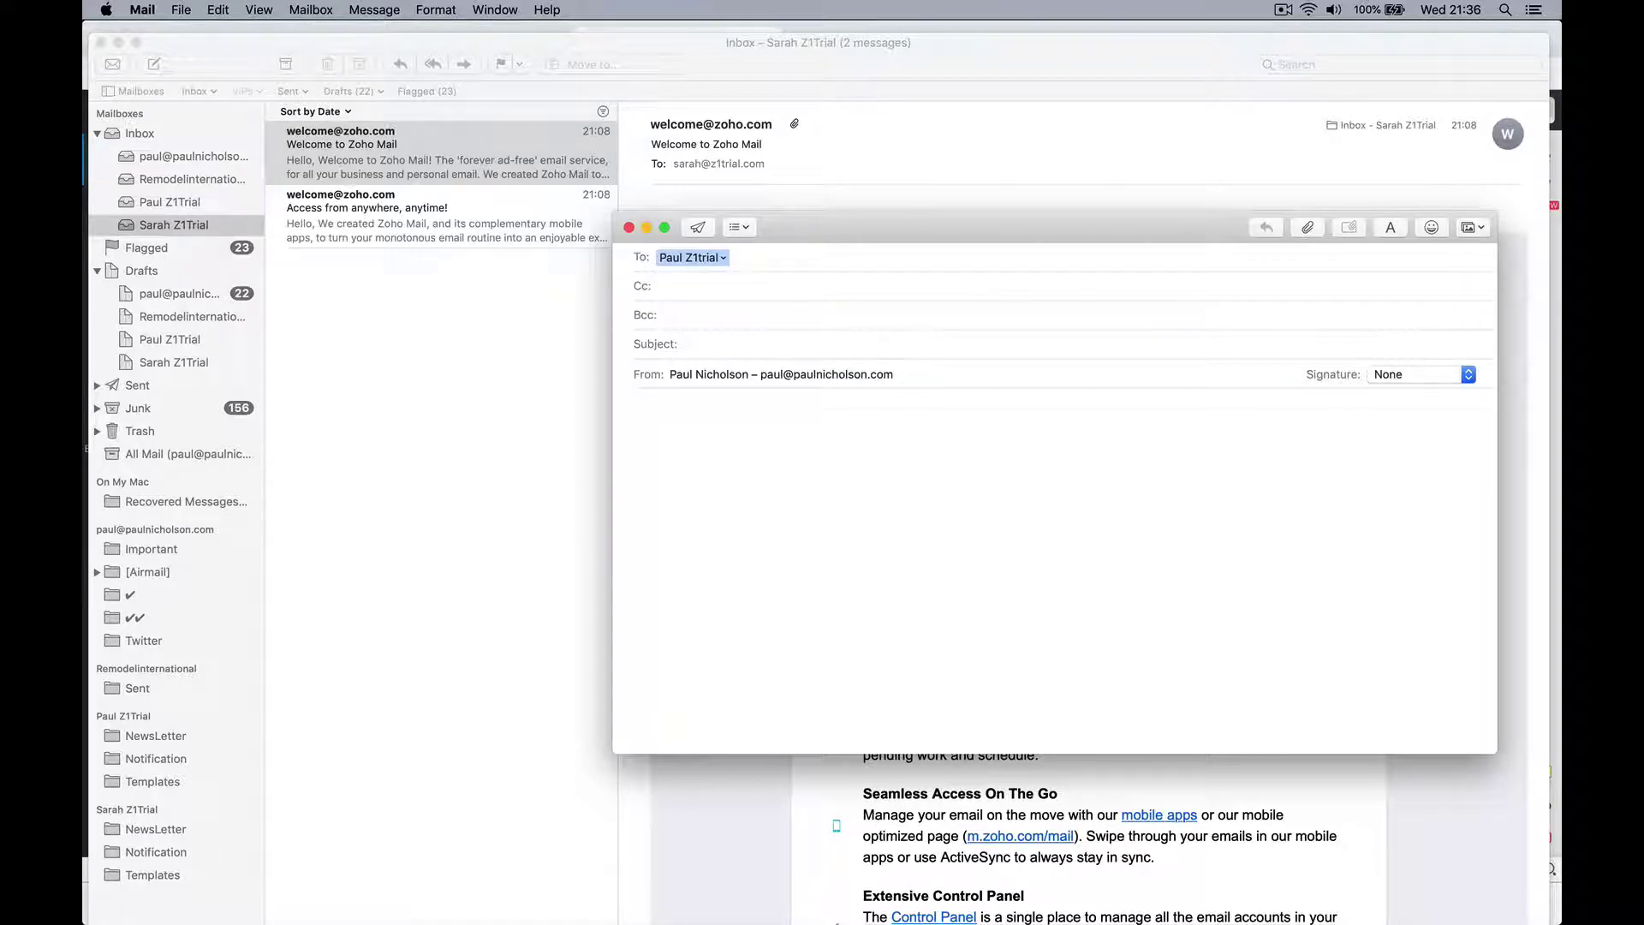
Step: Type a greeting test subject, copy it into the message body, and send the email
text(Hello Sarah Test 21:36)
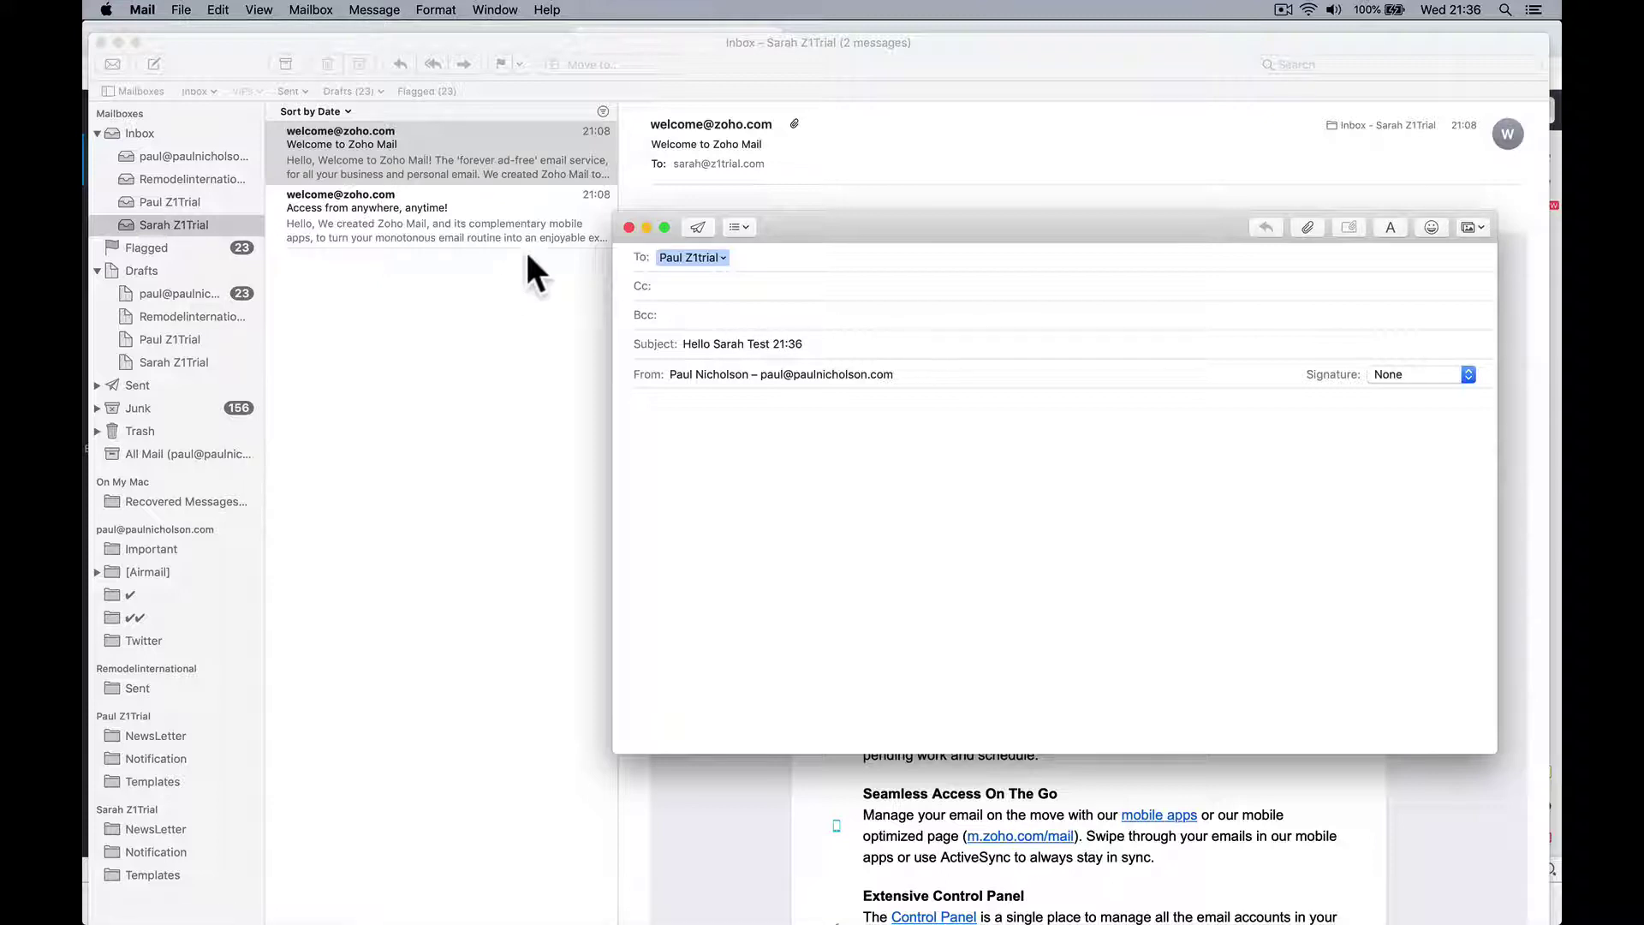
triple_click(711, 343)
key(super+c)
click(715, 446)
key(super+v)
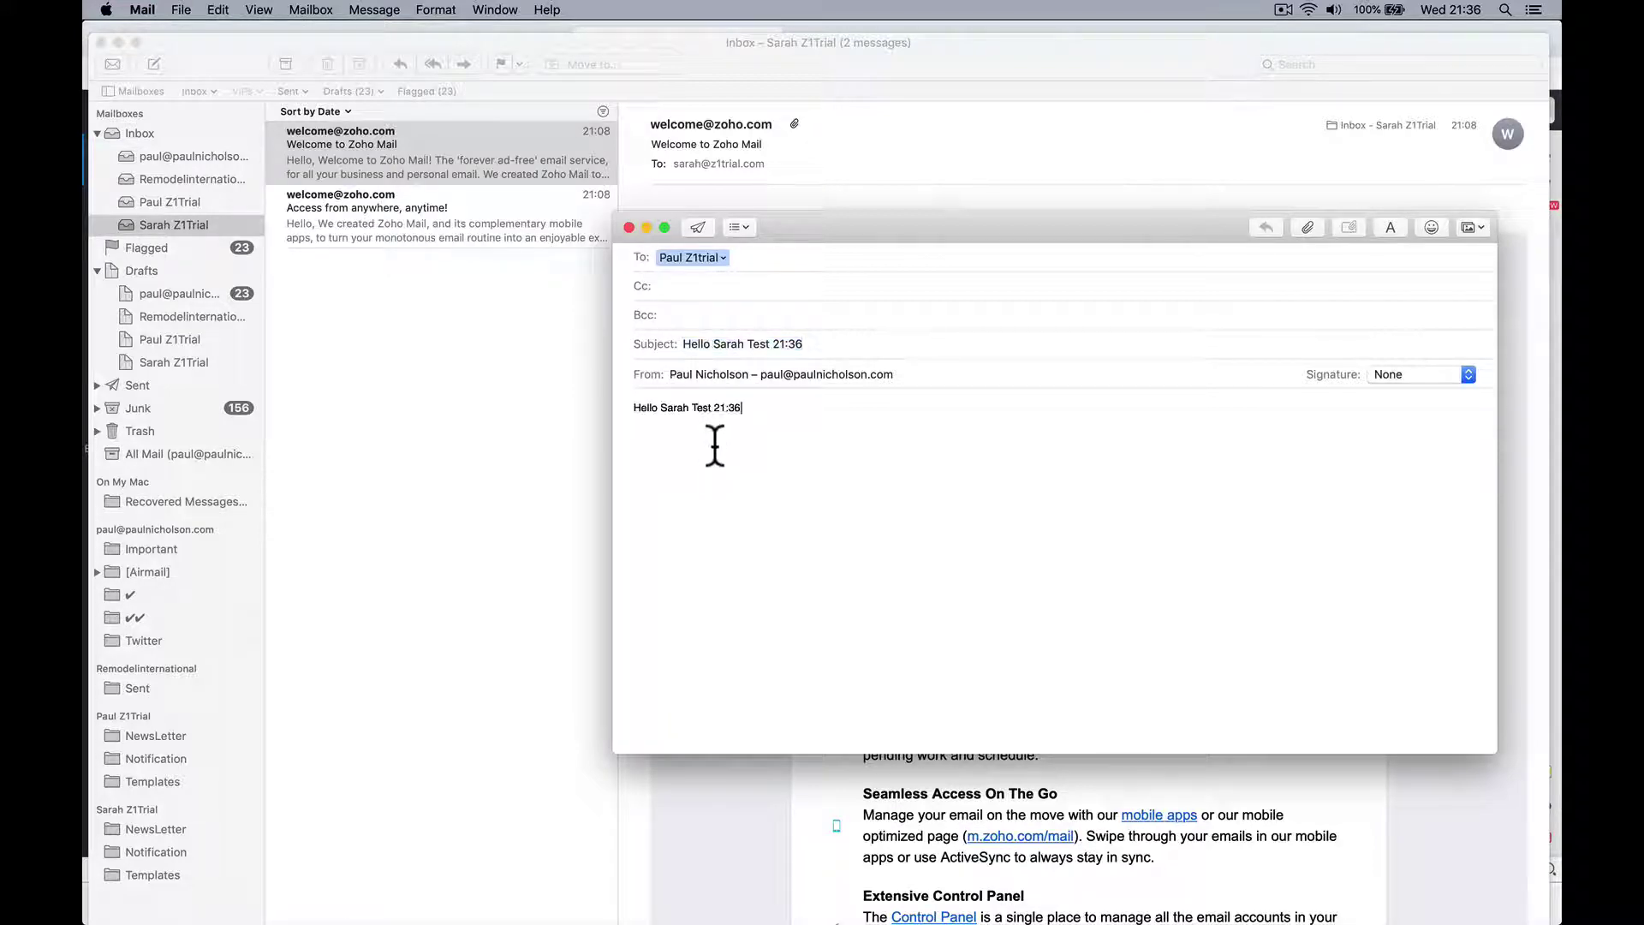
click(686, 227)
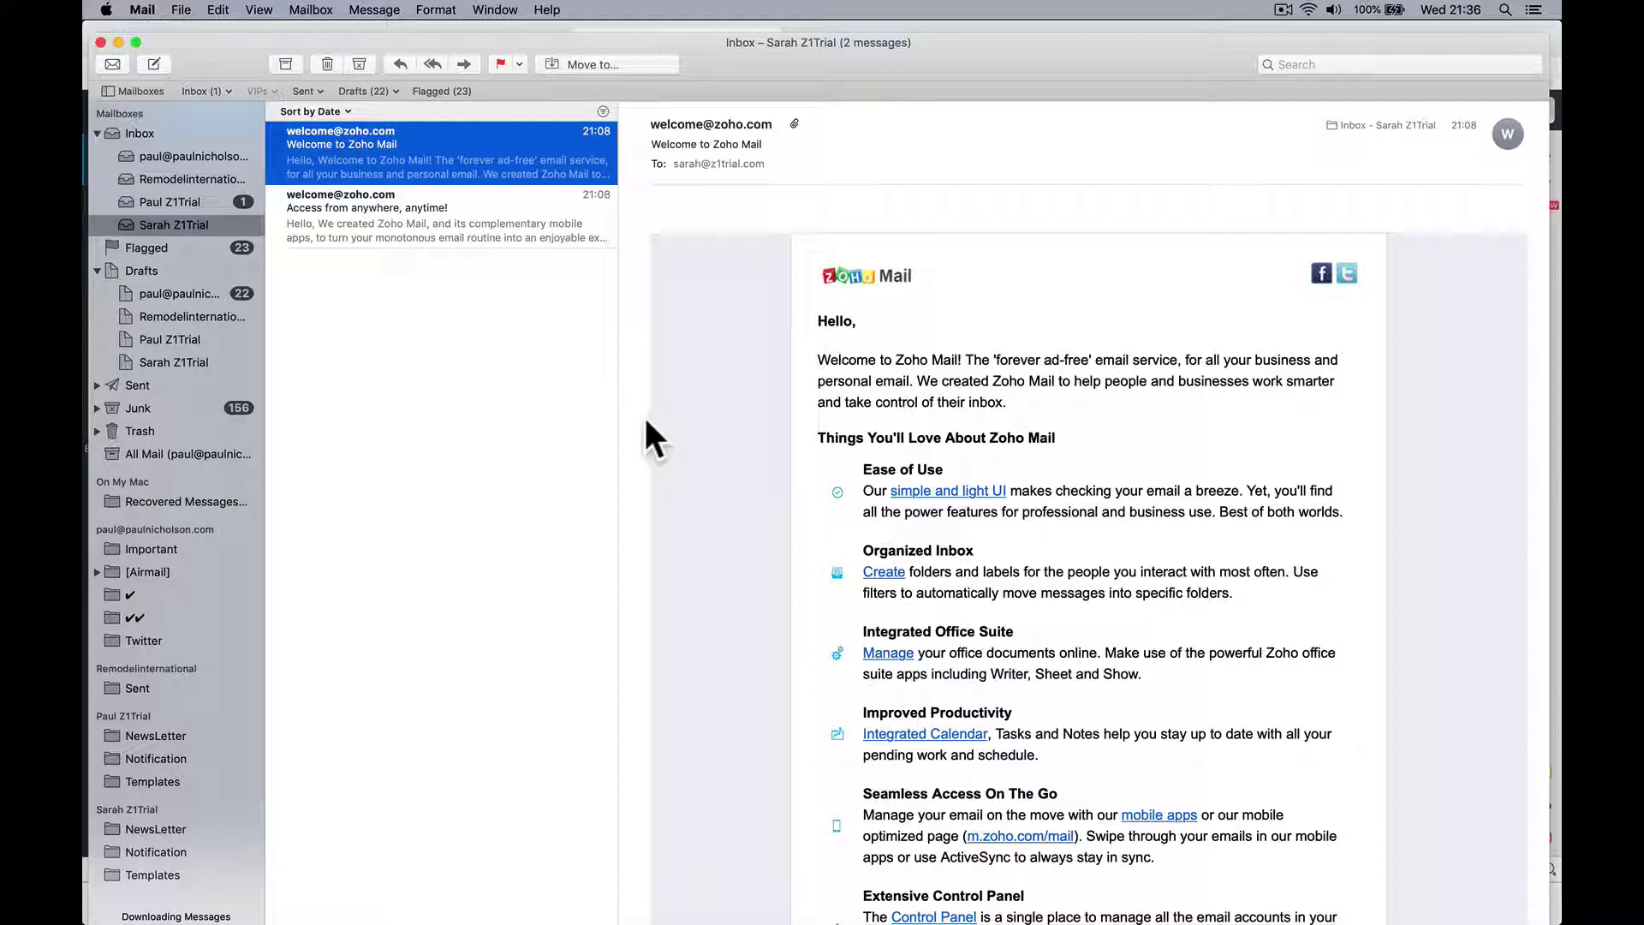
Step: Reply 'Yes it works' to the received test message, then open the reply in the primary inbox
click(214, 202)
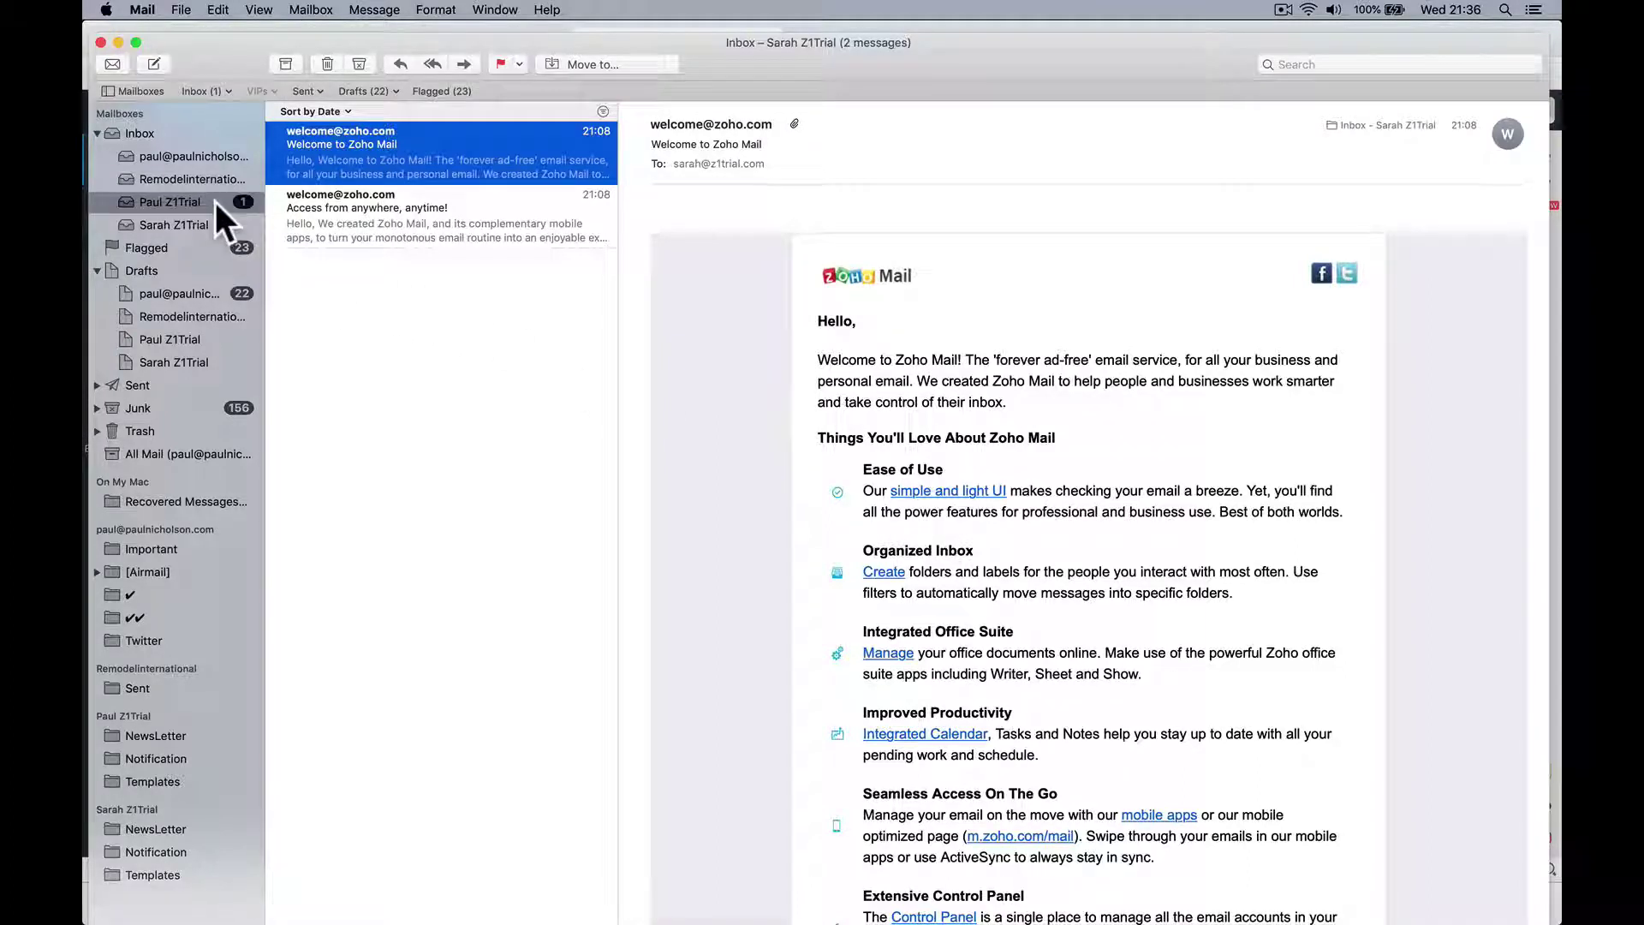
click(377, 158)
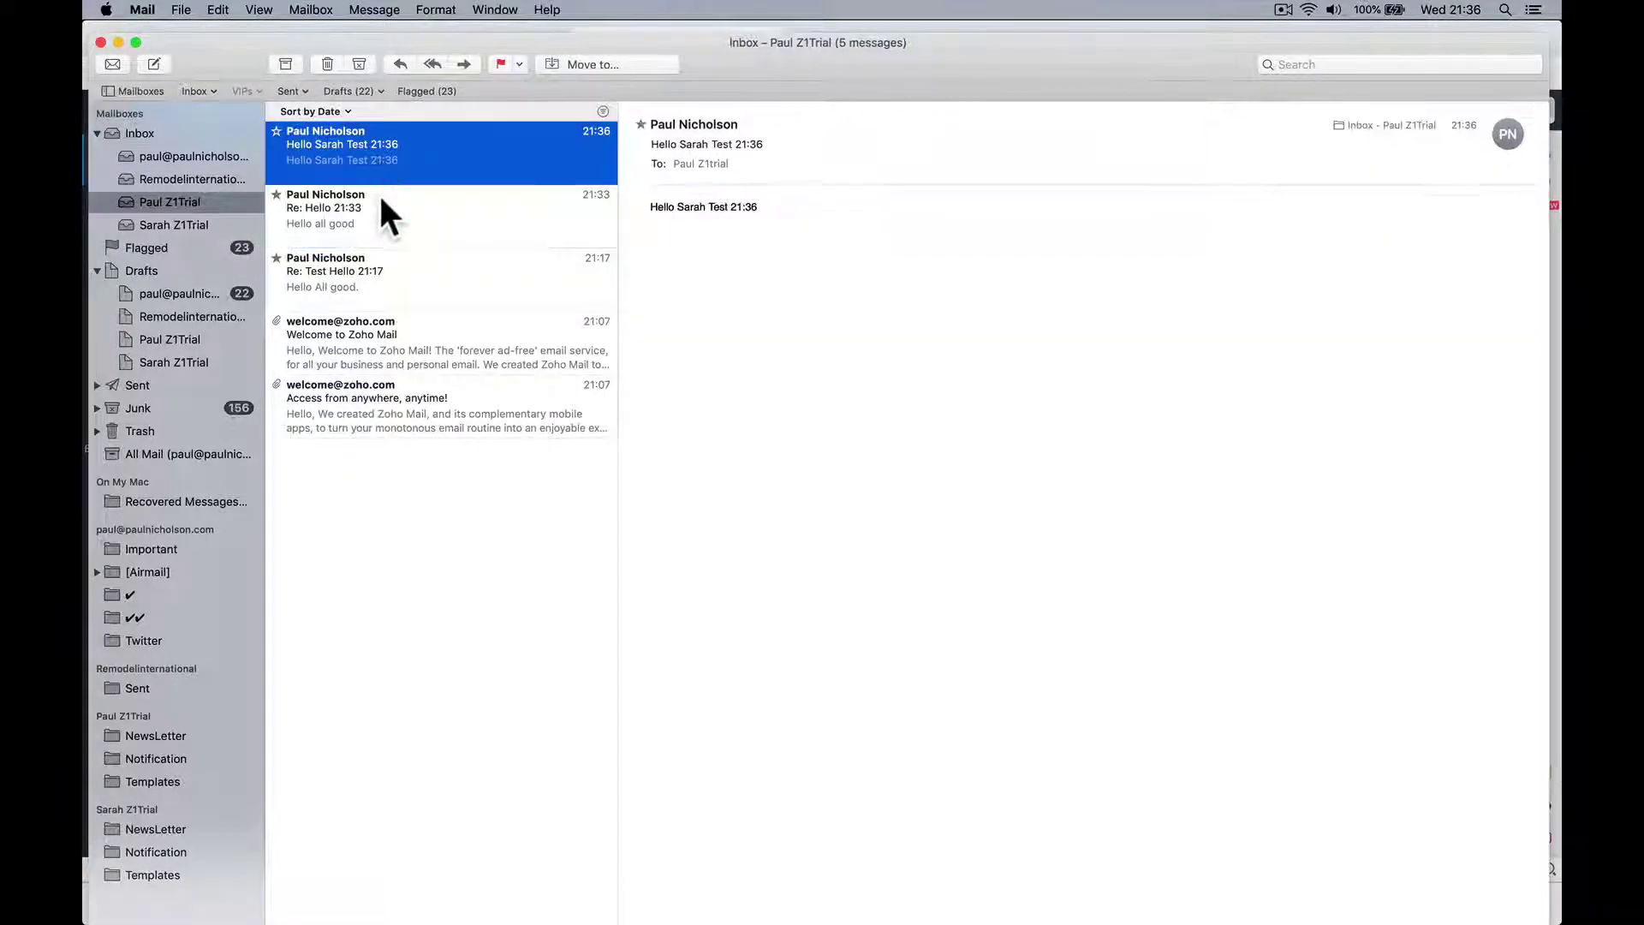
key(super+r)
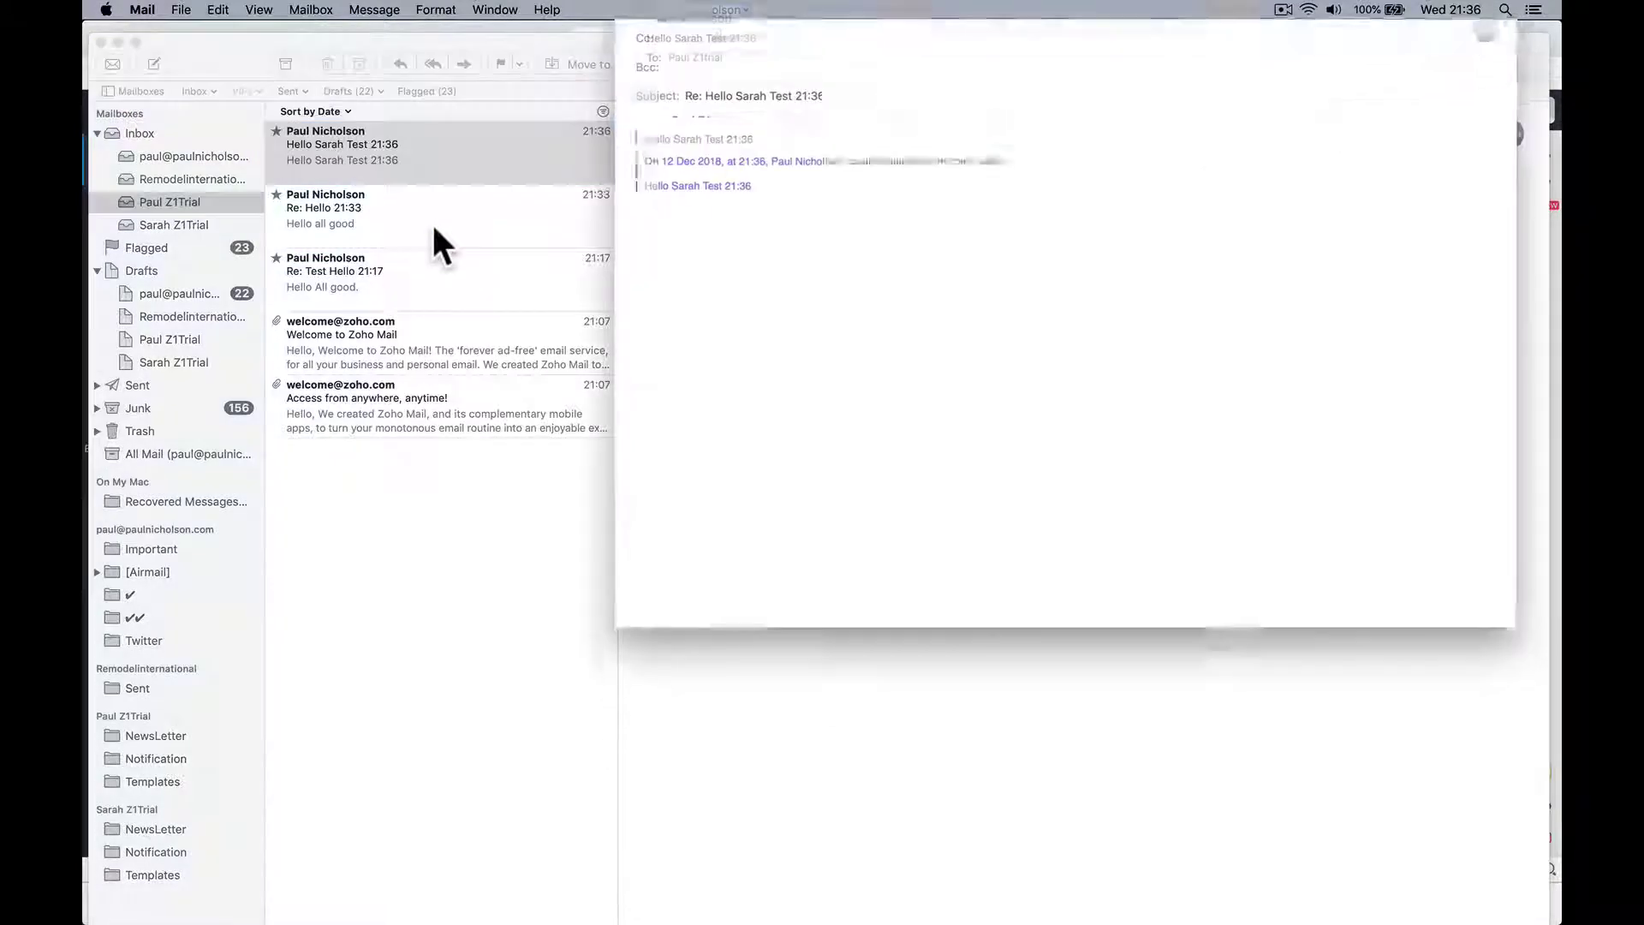
text(Yes )
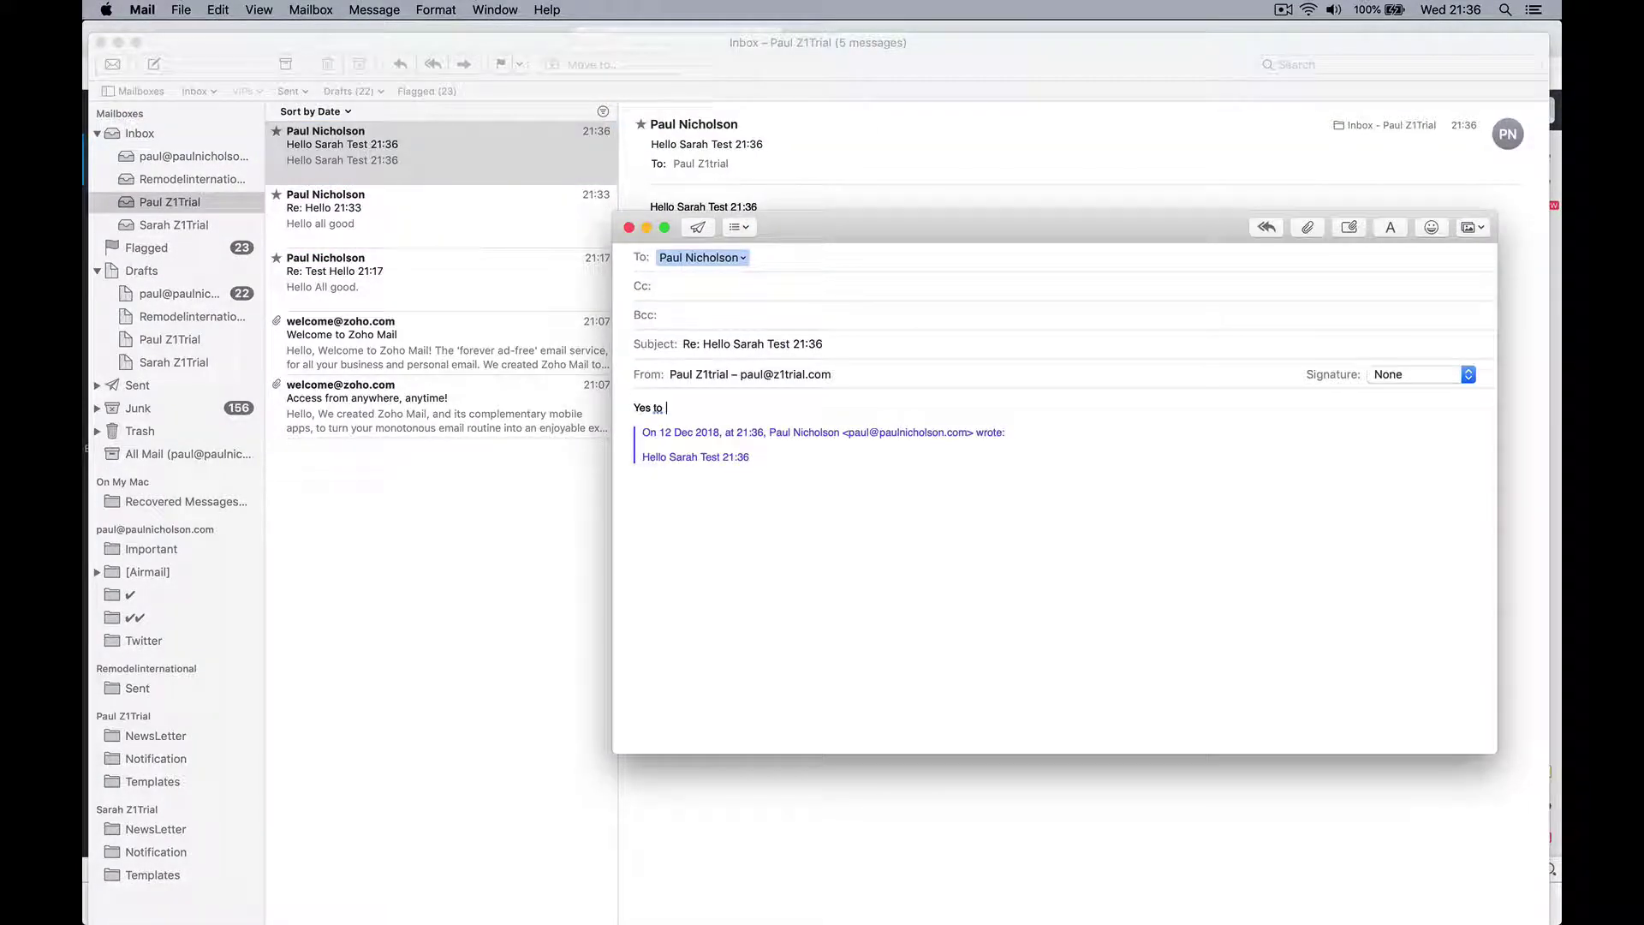
text(it works.)
click(698, 227)
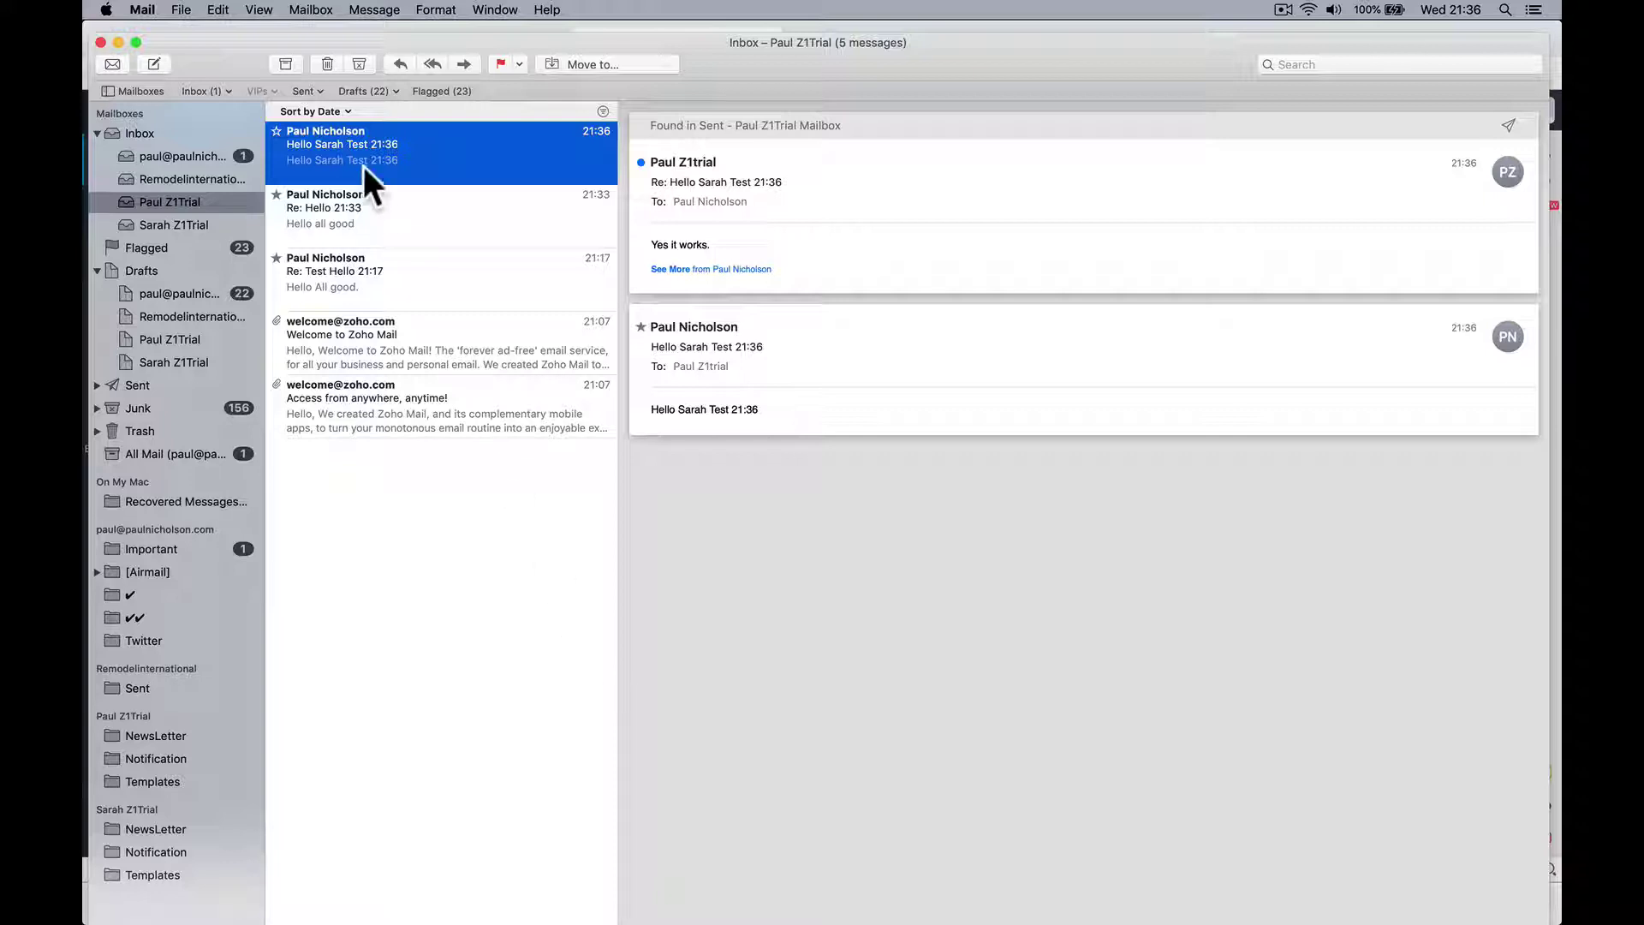
click(202, 156)
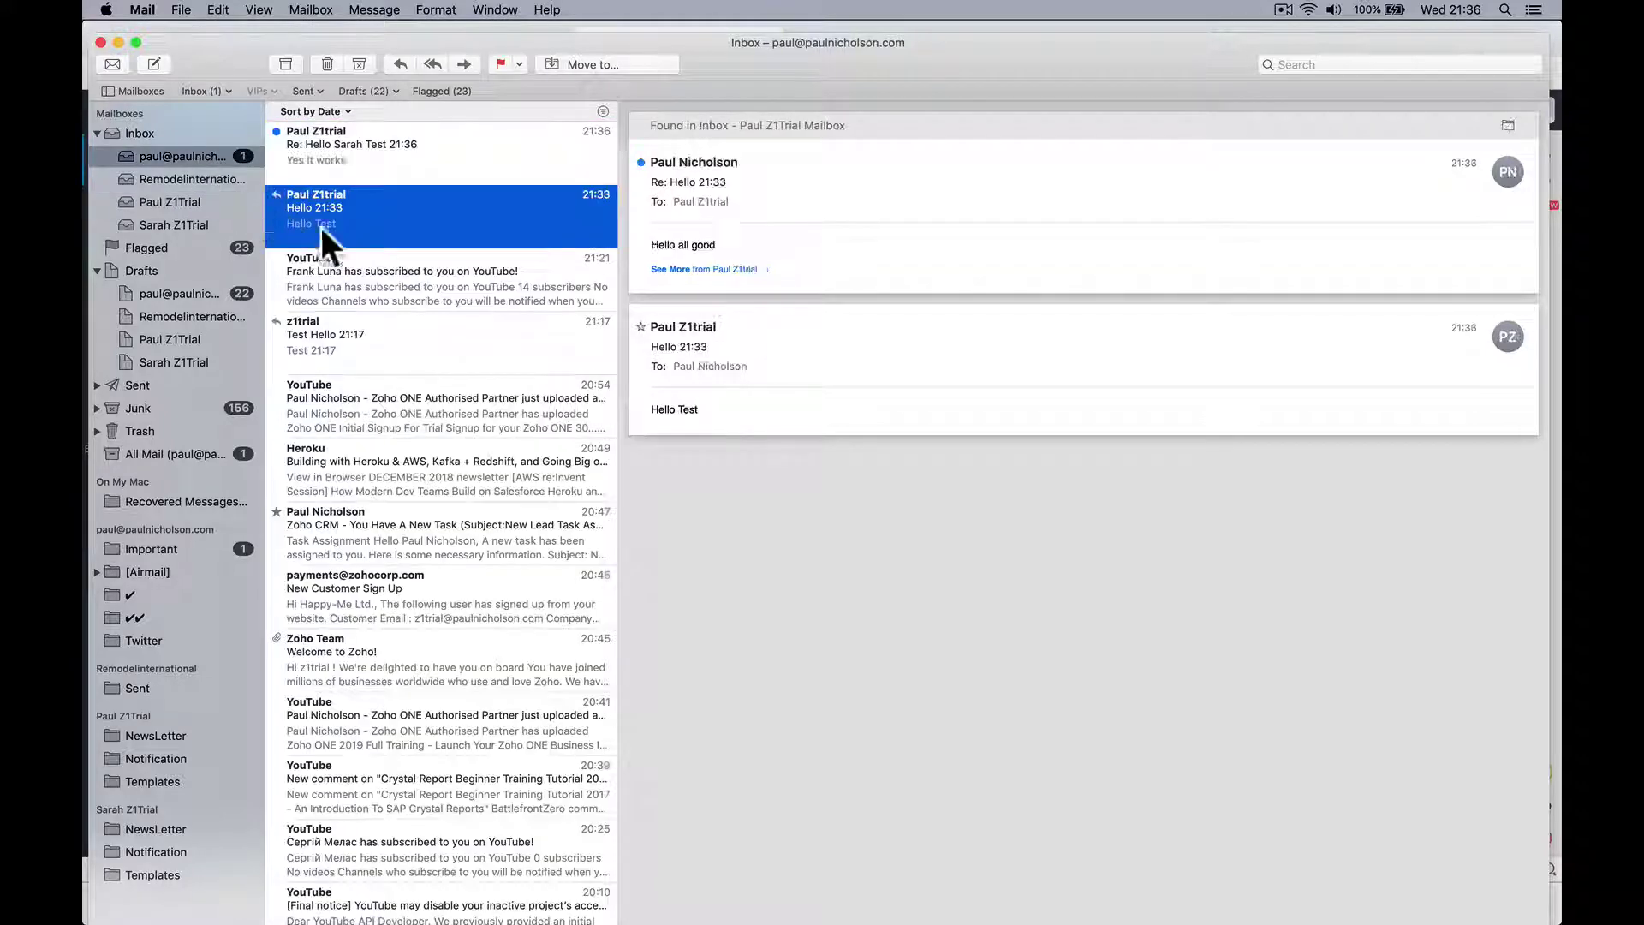
click(388, 158)
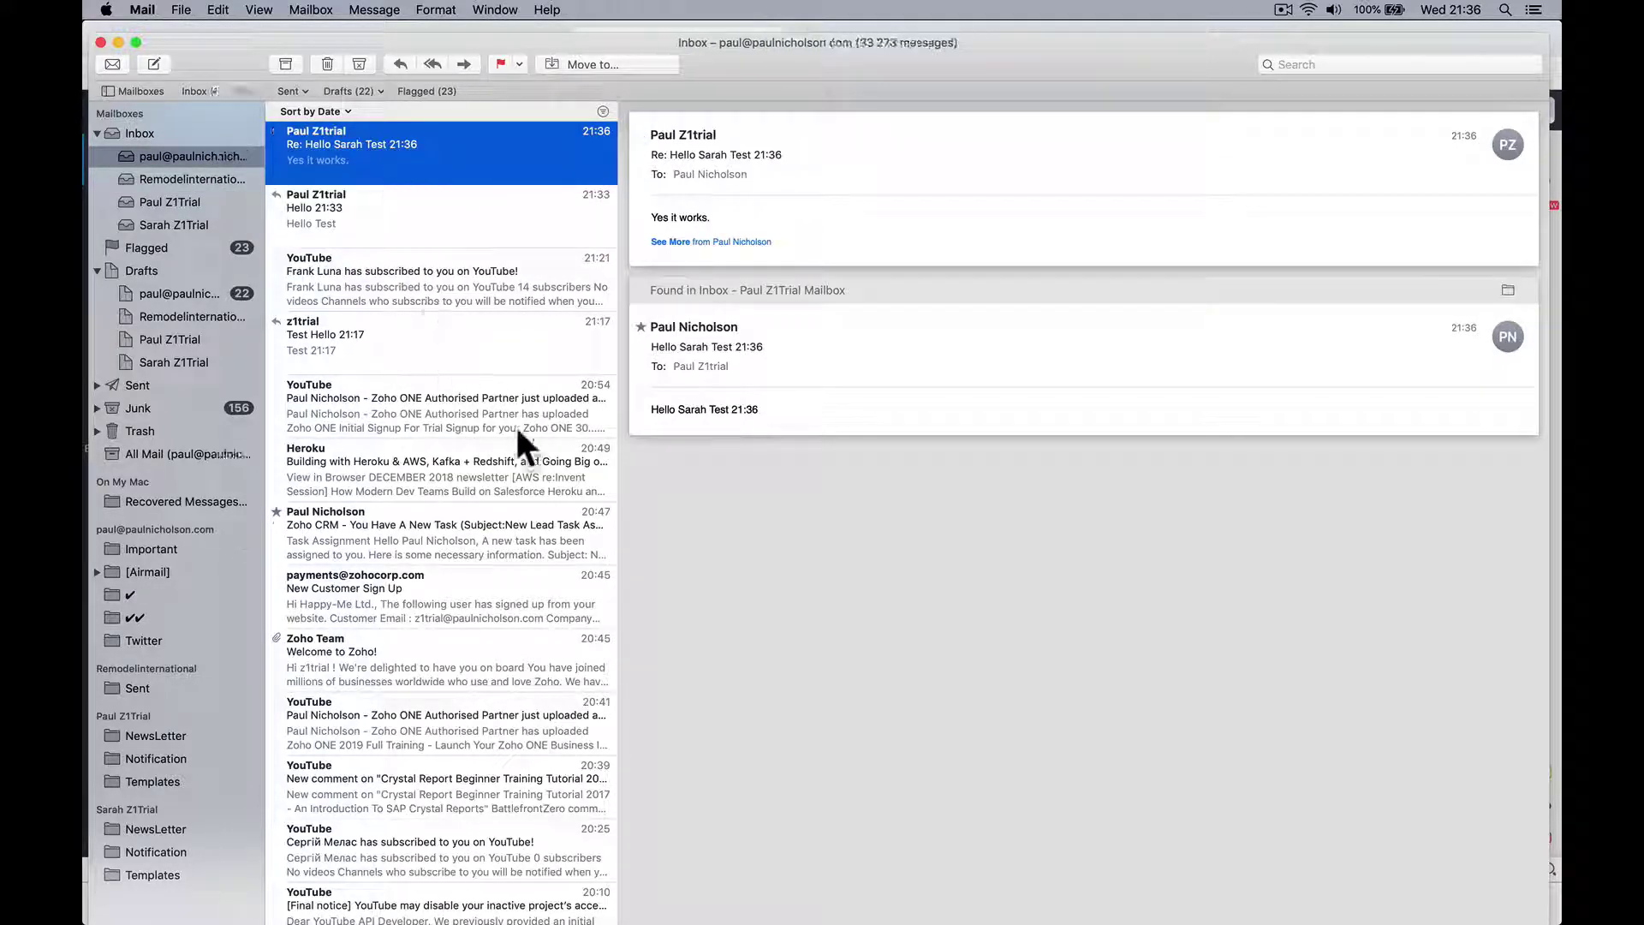
click(582, 894)
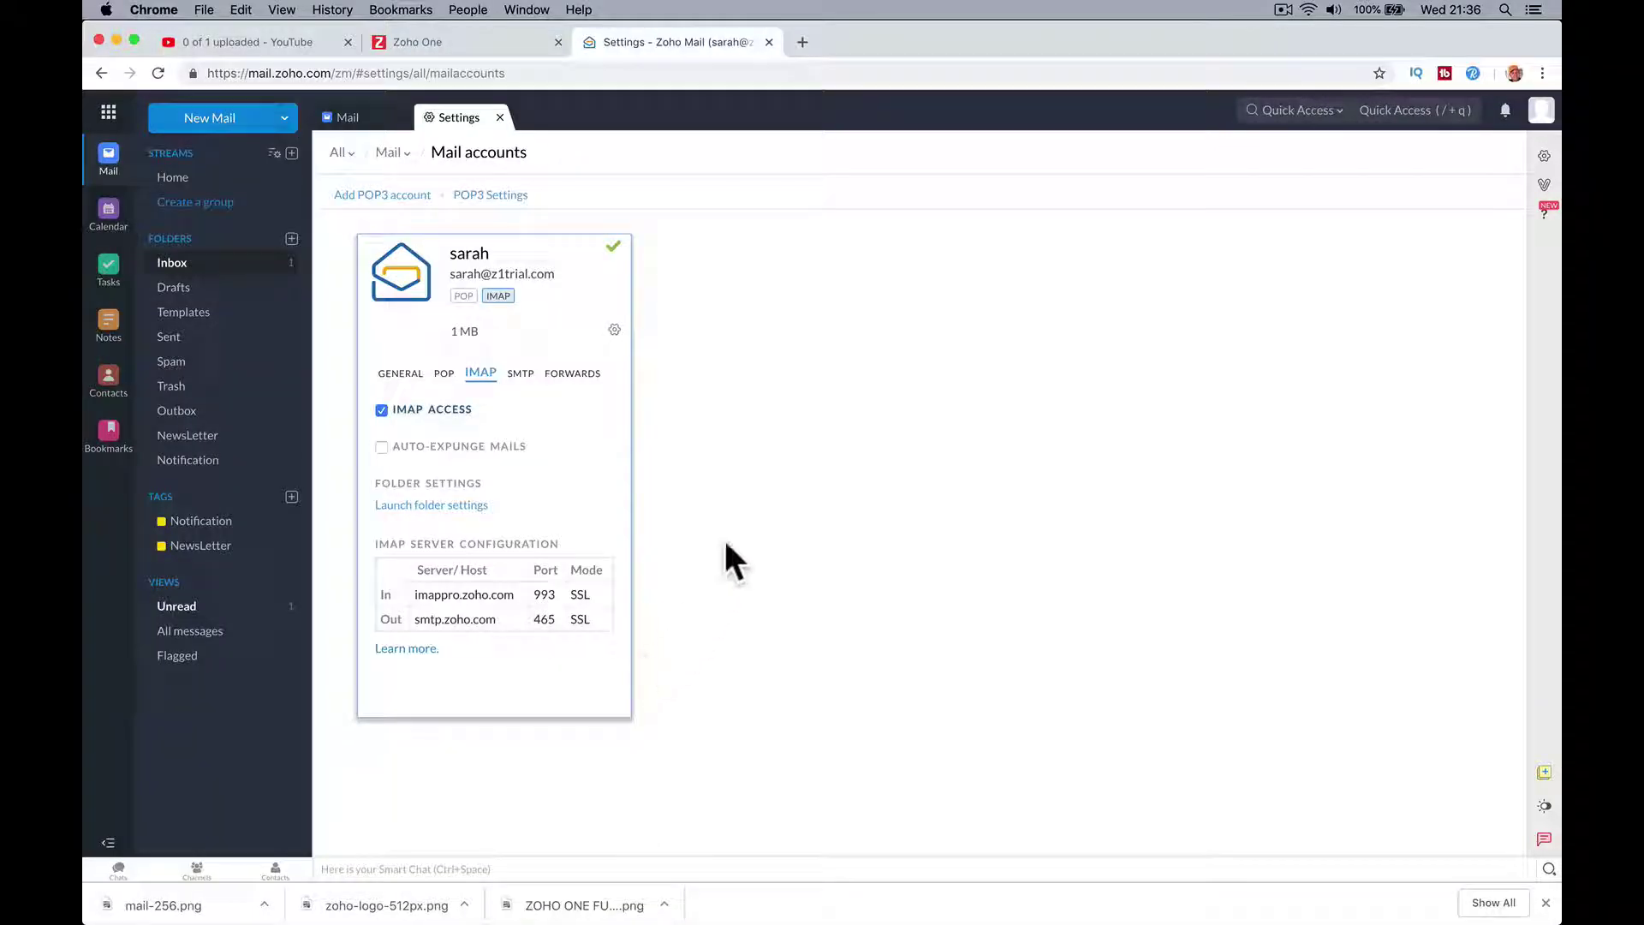